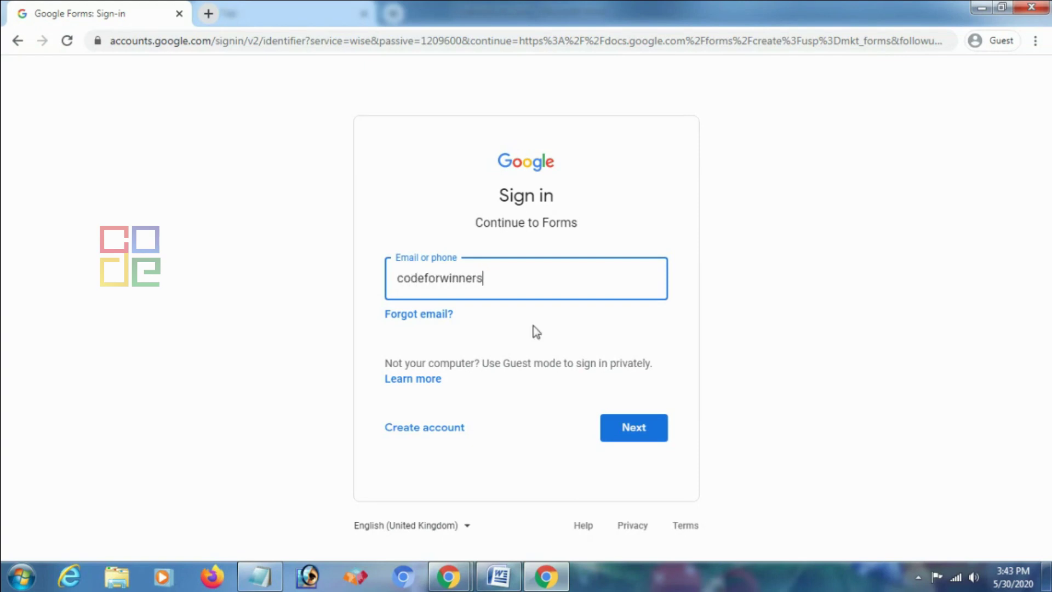
Sign in to the Google account by submitting its email and then its password
{"action": "left_click", "coordinate": [614, 430]}
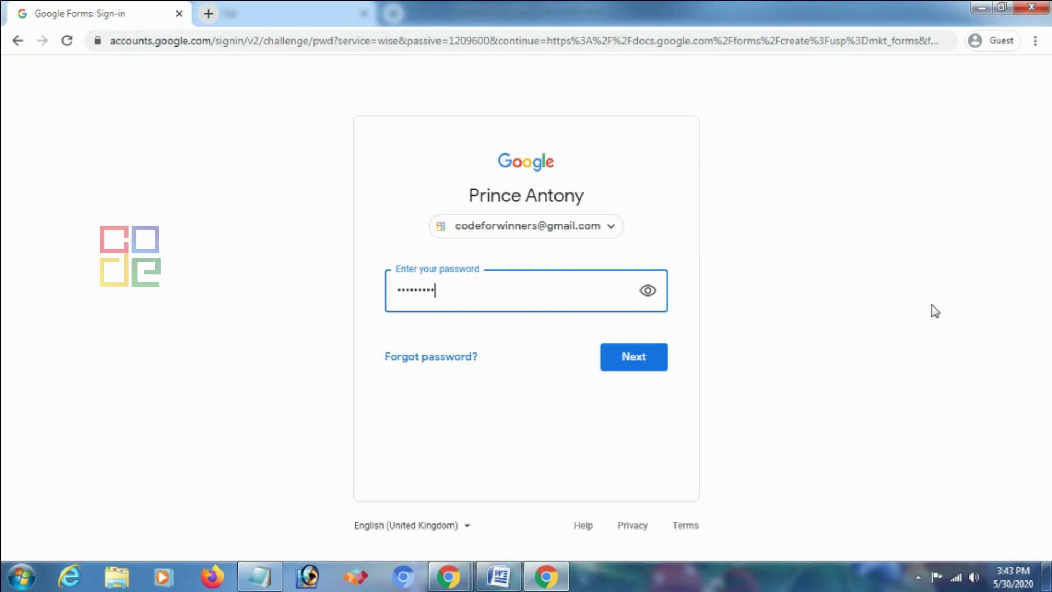
{"action": "left_click", "coordinate": [660, 364]}
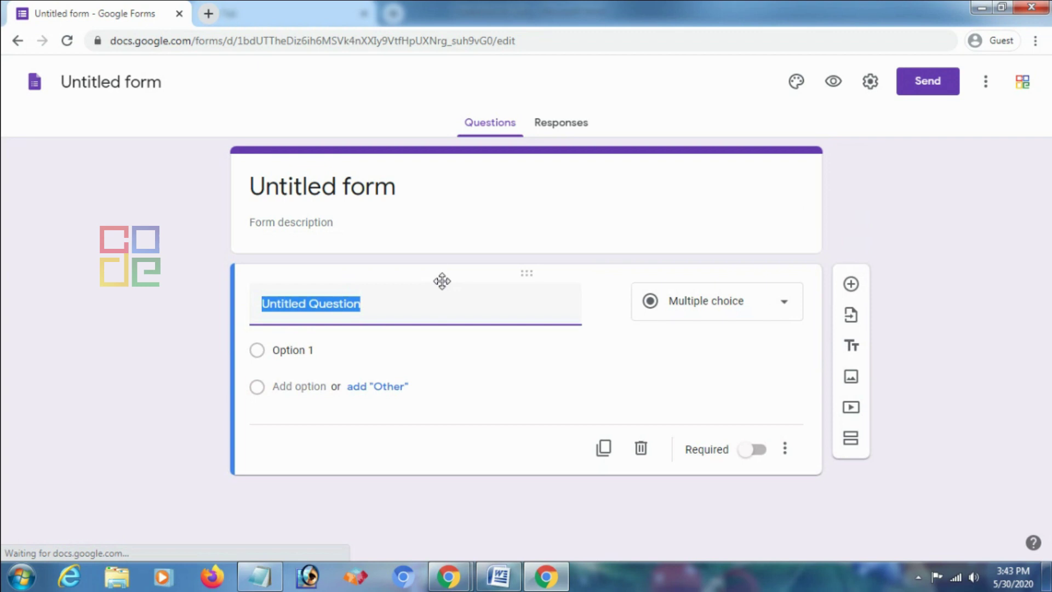
Rename the untitled form to 'Introduction to Physics'
{"action": "left_click", "coordinate": [131, 86]}
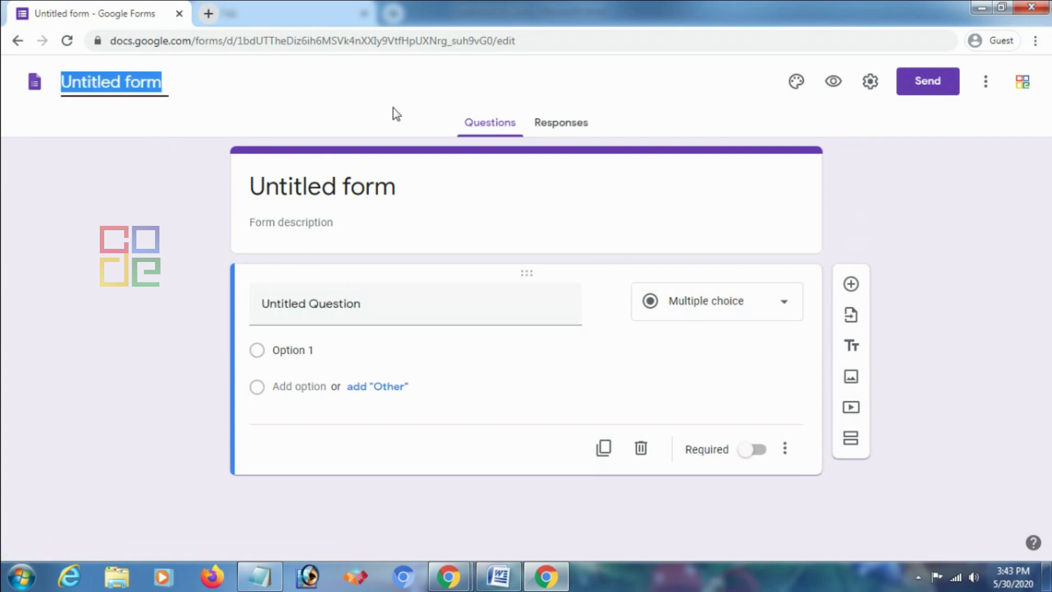
{"action": "type", "text": "Introduction to Physics"}
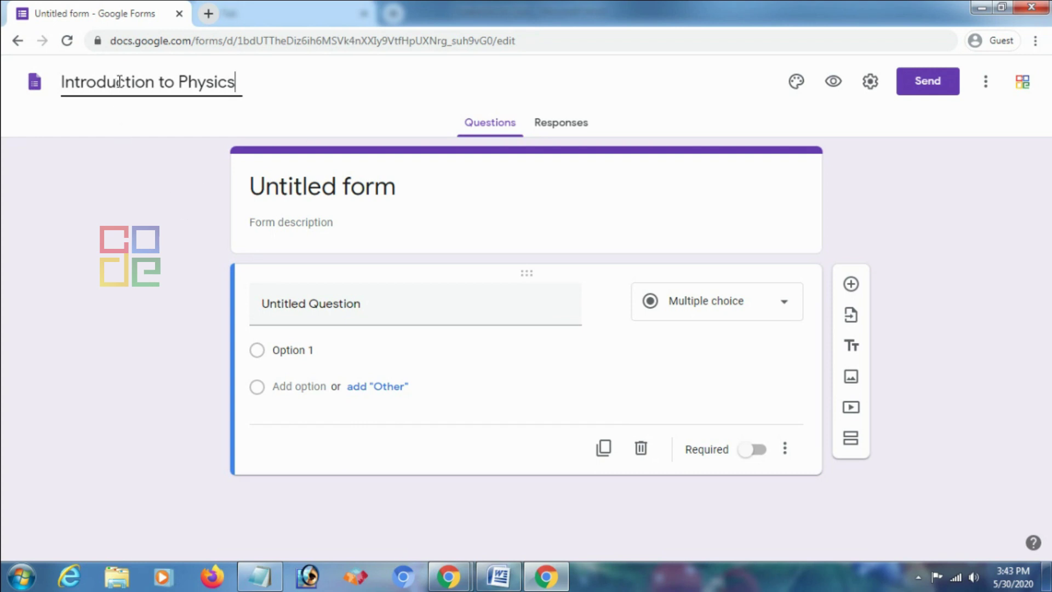
{"action": "left_click", "coordinate": [146, 161]}
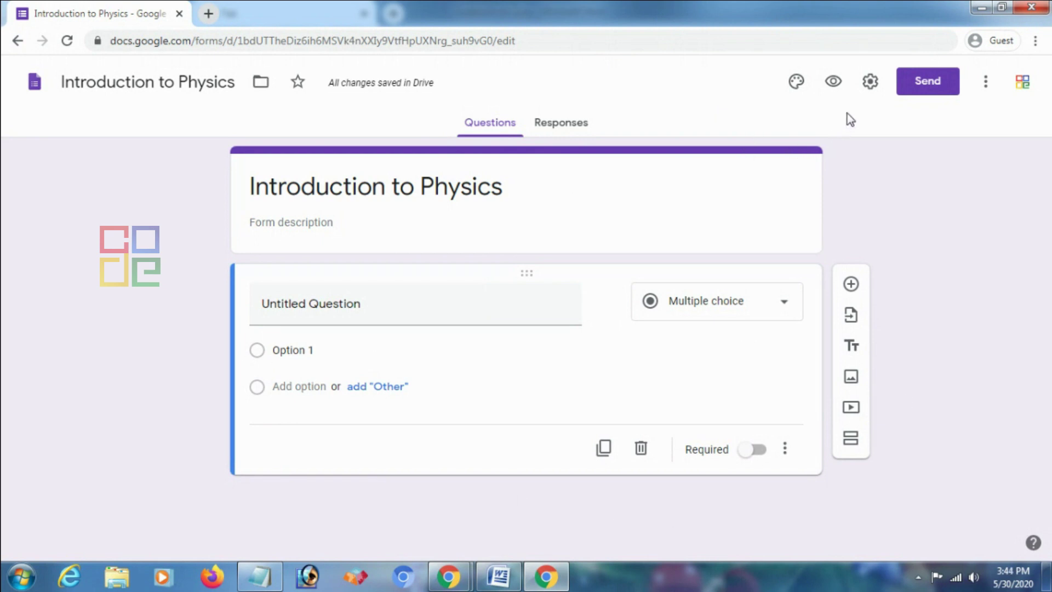
Switch on 'Make this a quiz' in the Quizzes settings and save, leaving total points at 0
{"action": "left_click", "coordinate": [869, 82]}
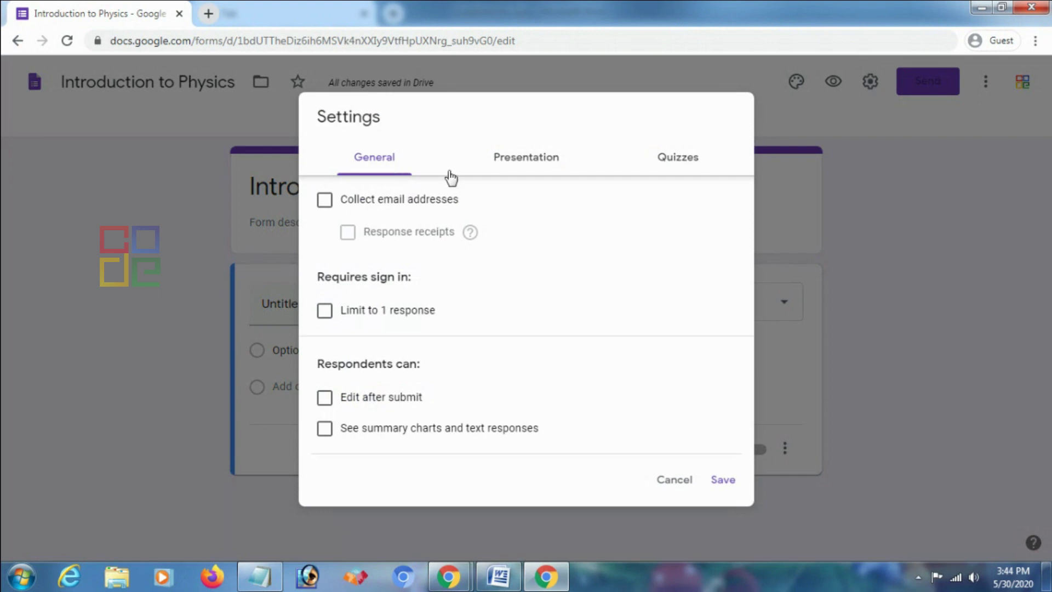
{"action": "left_click", "coordinate": [674, 166]}
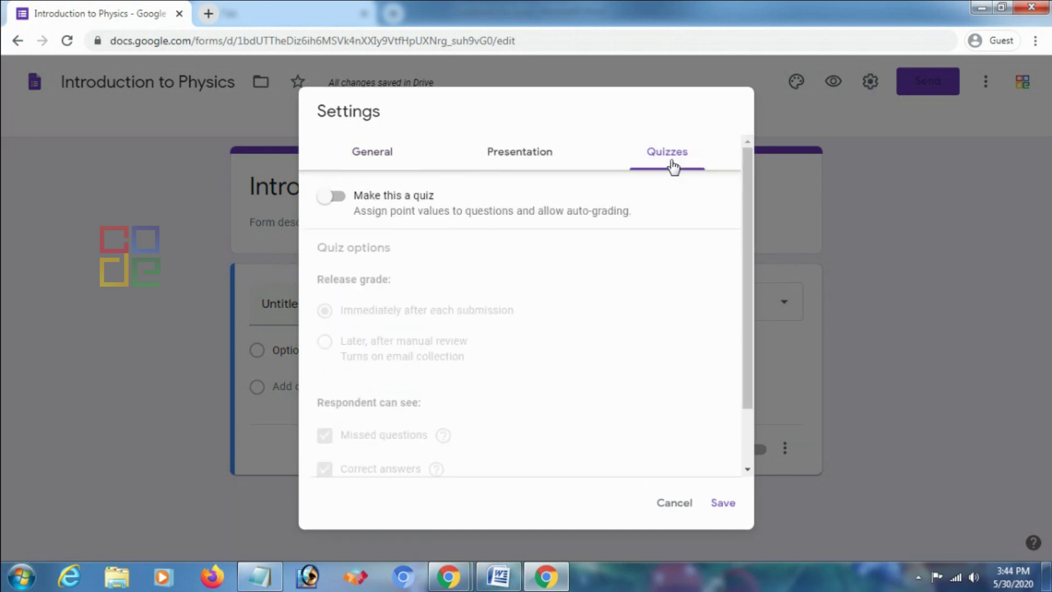
{"action": "left_click", "coordinate": [333, 208]}
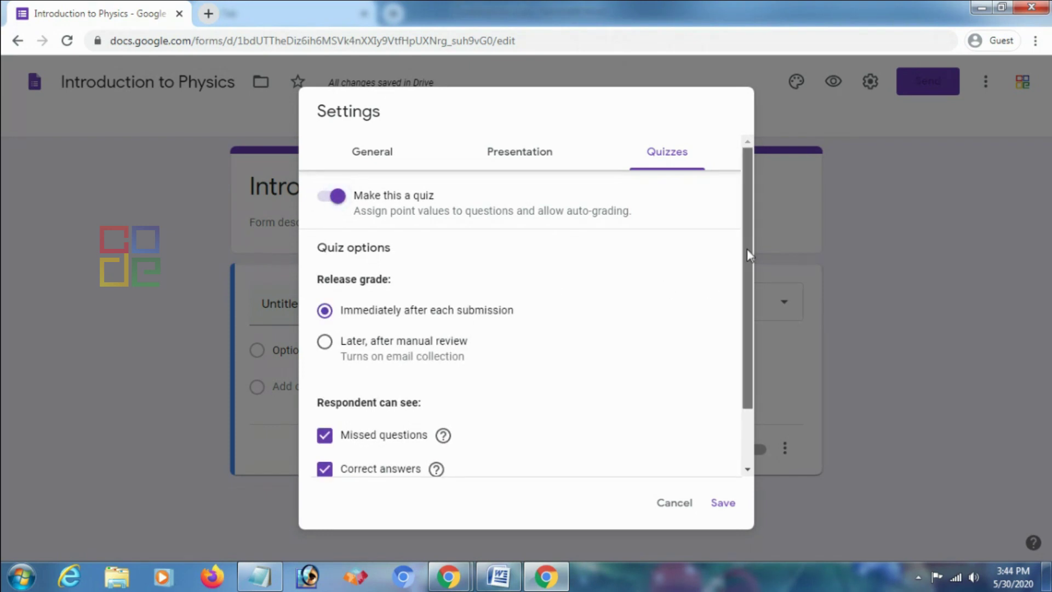
{"action": "scroll", "coordinate": [747, 249], "scroll_direction": "down", "scroll_amount": 1}
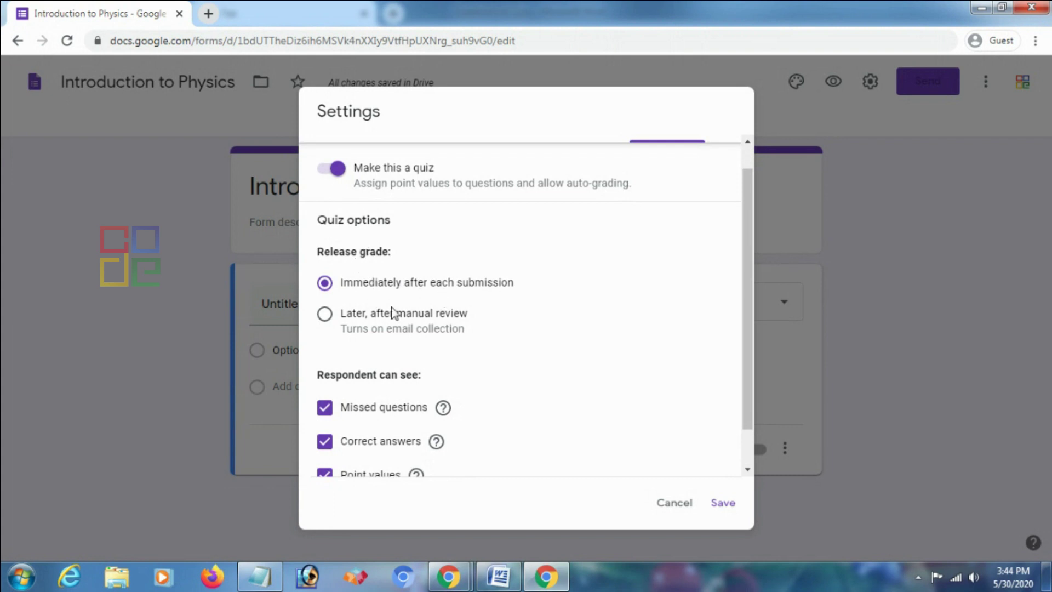
{"action": "scroll", "coordinate": [748, 286], "scroll_direction": "down", "scroll_amount": 1}
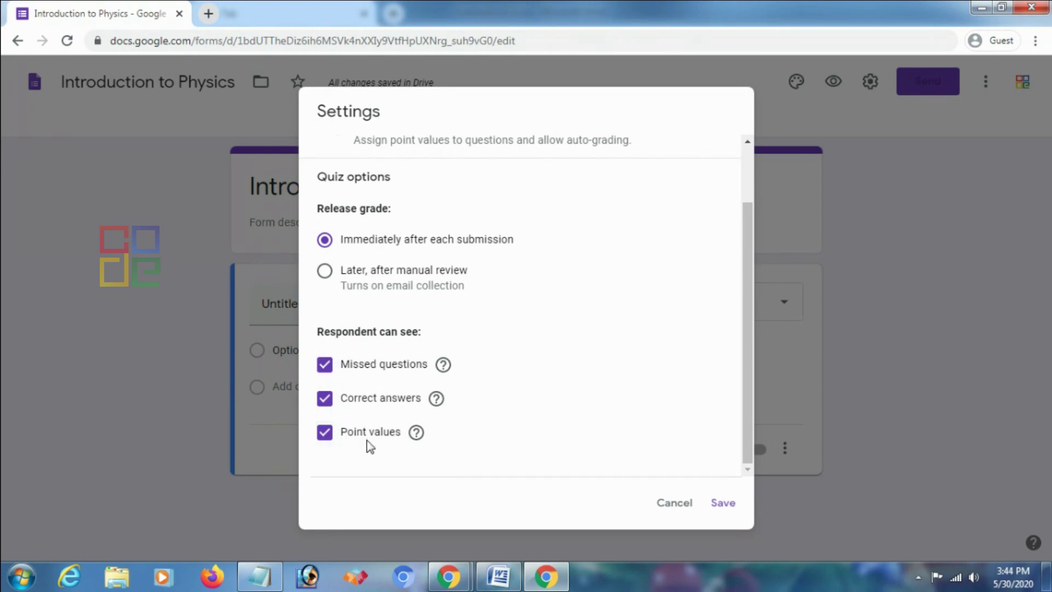
{"action": "left_click", "coordinate": [728, 510]}
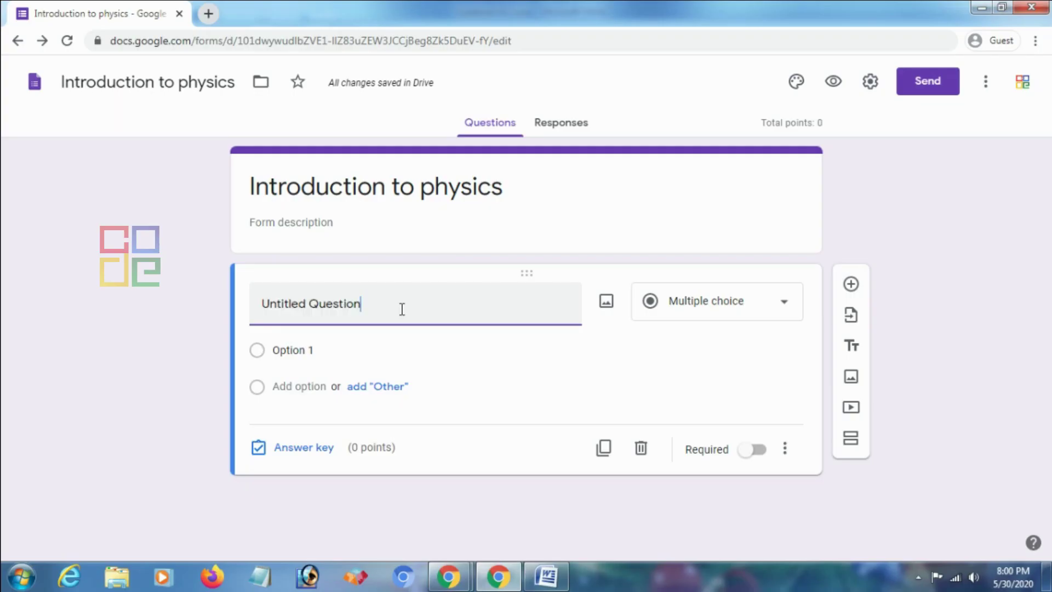
{"action": "left_click_drag", "start_coordinate": [765, 123], "coordinate": [823, 127]}
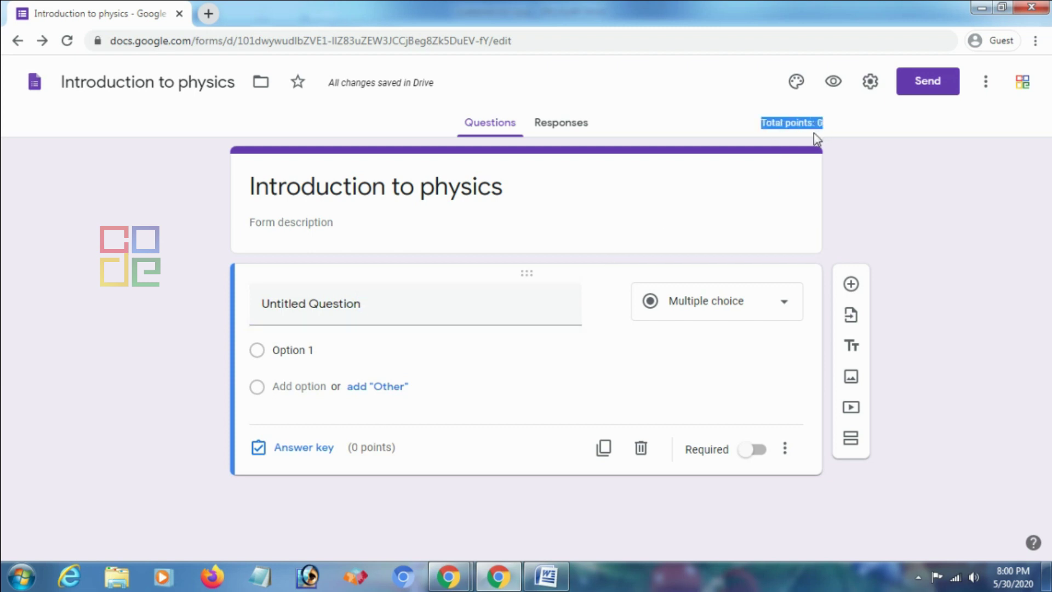
{"action": "left_click", "coordinate": [429, 305]}
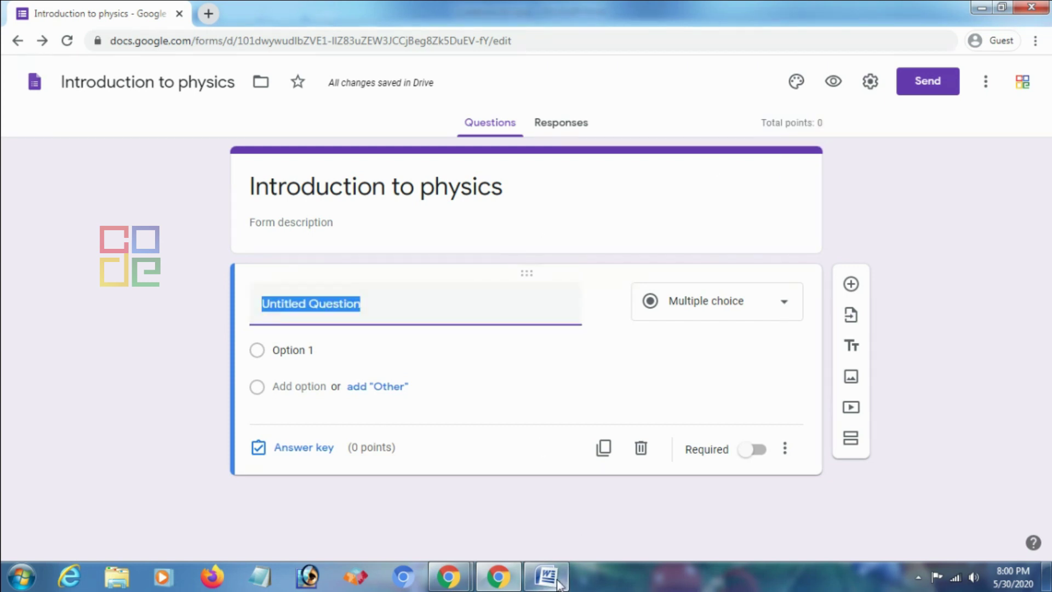
Copy the first Word statement, about Physics falling under Science, from the Questions for Quiz list
{"action": "left_click", "coordinate": [548, 575]}
{"action": "left_click", "coordinate": [332, 250]}
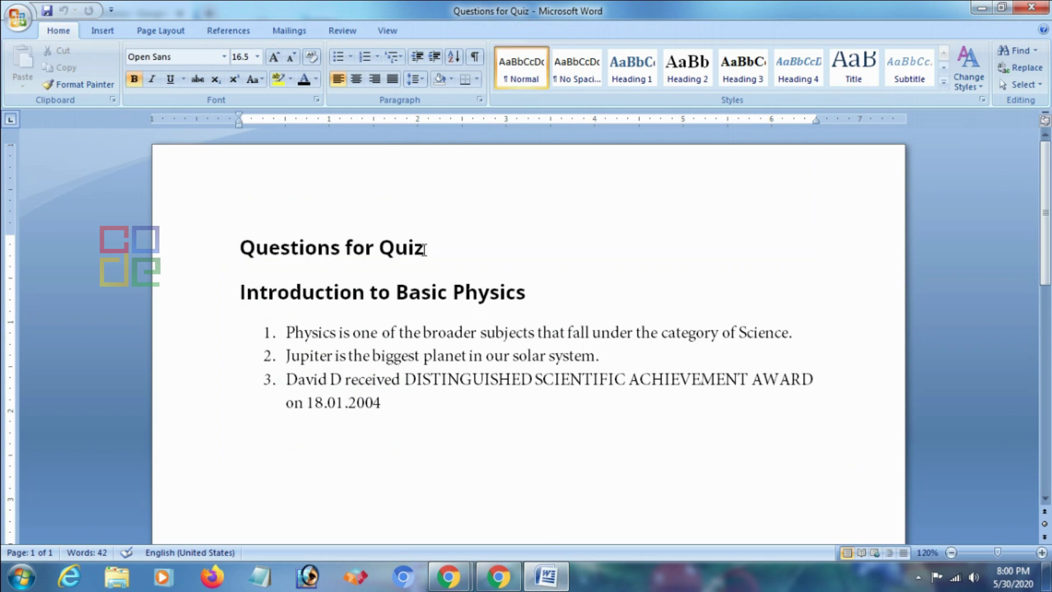
{"action": "left_click", "coordinate": [274, 333]}
{"action": "left_click_drag", "start_coordinate": [276, 332], "coordinate": [491, 330]}
{"action": "key", "text": "ctrl+z"}
{"action": "left_click", "coordinate": [538, 331]}
{"action": "left_click_drag", "start_coordinate": [801, 333], "coordinate": [271, 332]}
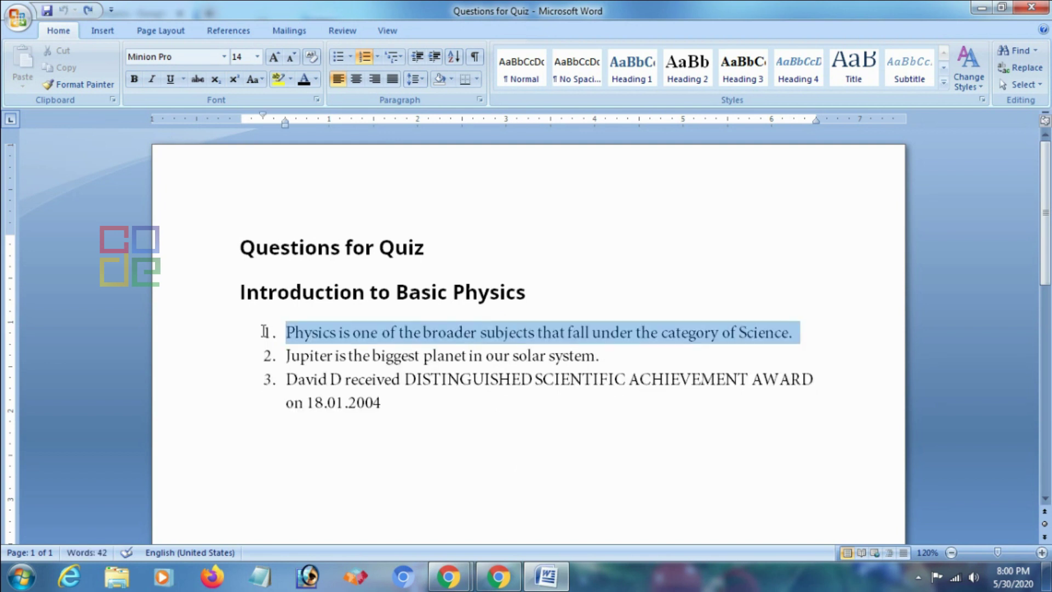
{"action": "right_click", "coordinate": [358, 348]}
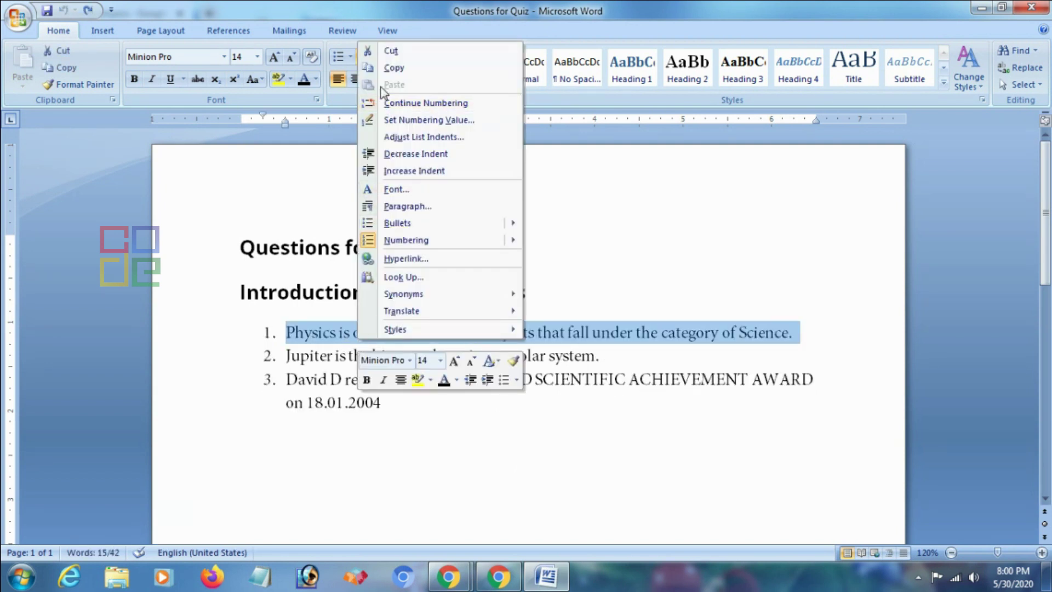
{"action": "left_click", "coordinate": [393, 68]}
{"action": "left_click", "coordinate": [490, 582]}
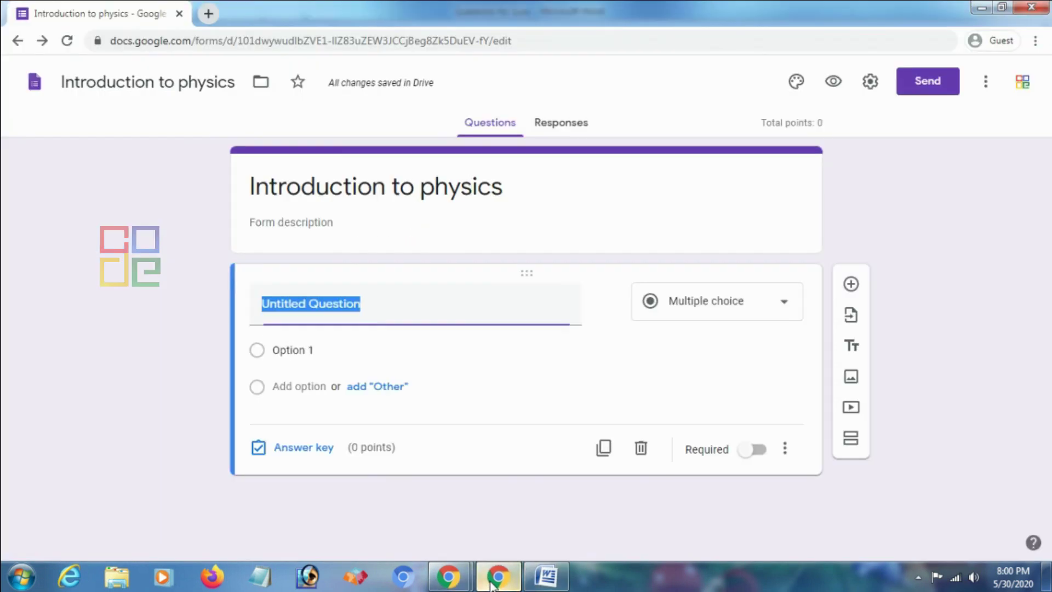
Paste the statement as question 1's title and delete the trailing word 'Science.'
{"action": "right_click", "coordinate": [375, 313]}
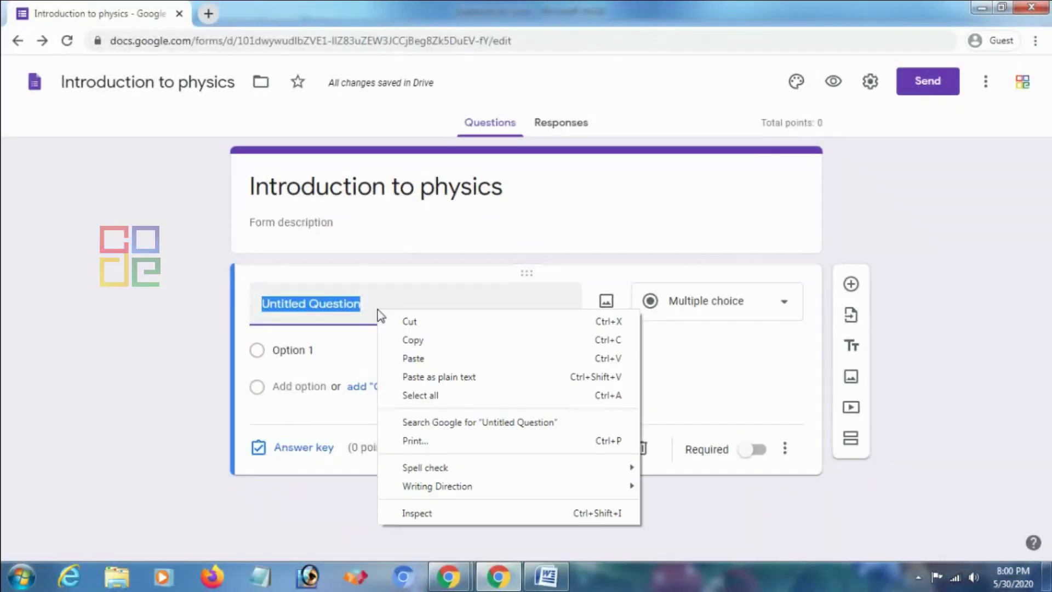
{"action": "left_click", "coordinate": [419, 358]}
{"action": "left_click", "coordinate": [284, 303]}
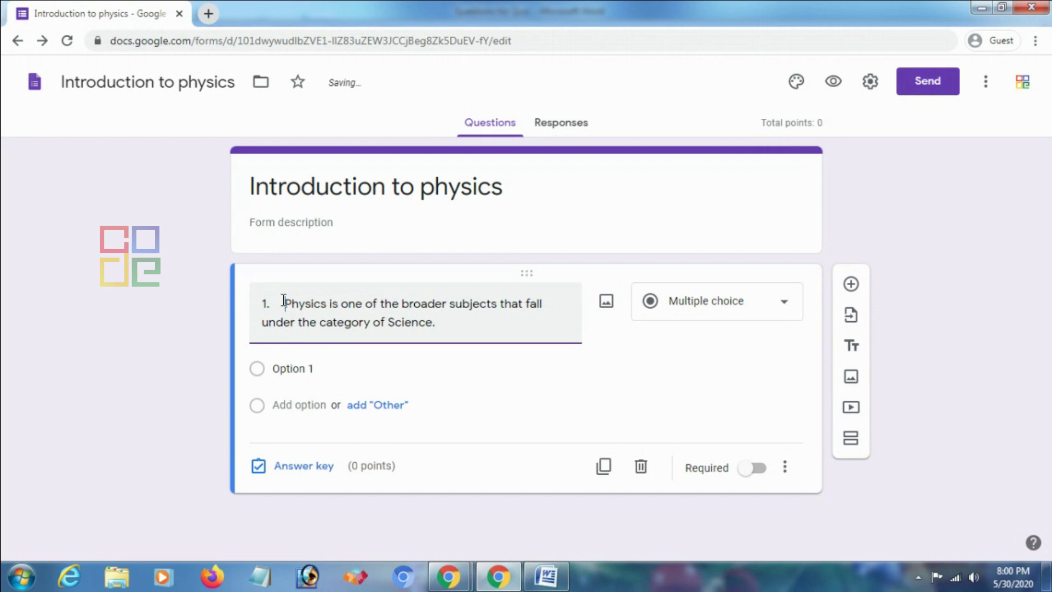
{"action": "key", "text": "BackSpace"}
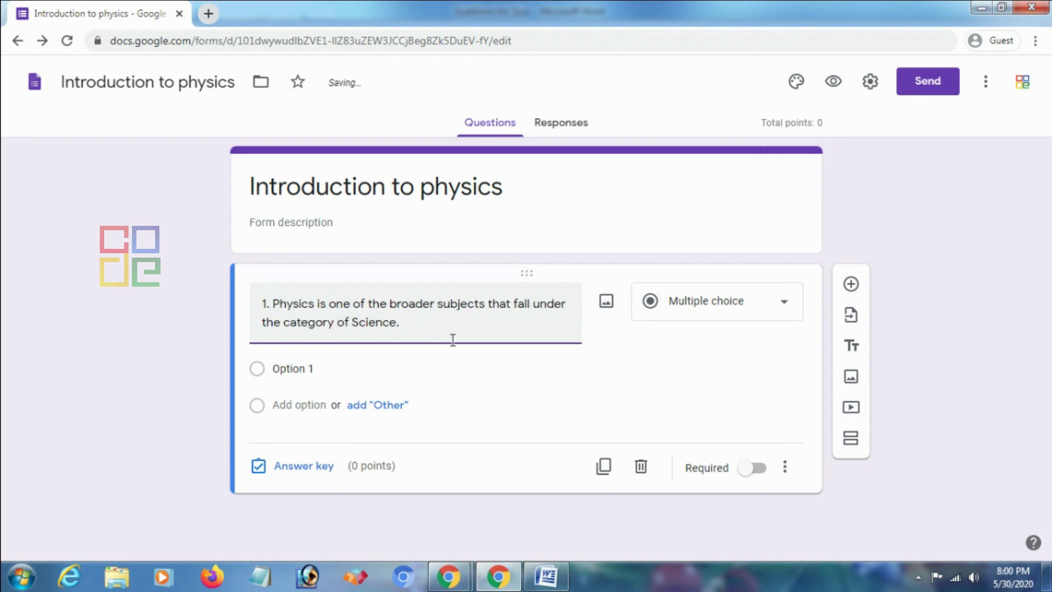
{"action": "left_click_drag", "start_coordinate": [412, 327], "coordinate": [354, 329]}
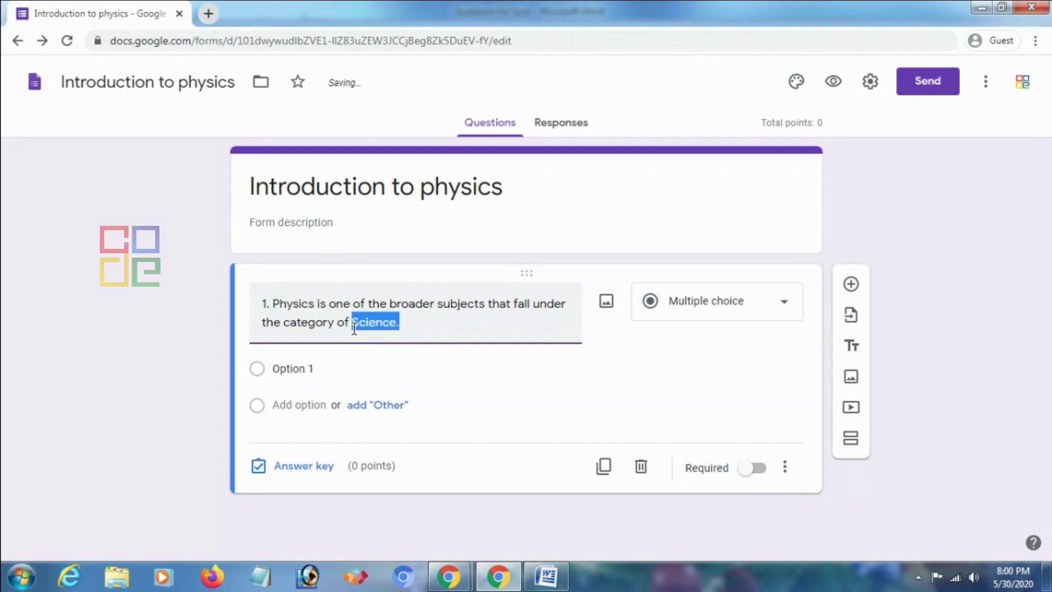
{"action": "key", "text": "BackSpace"}
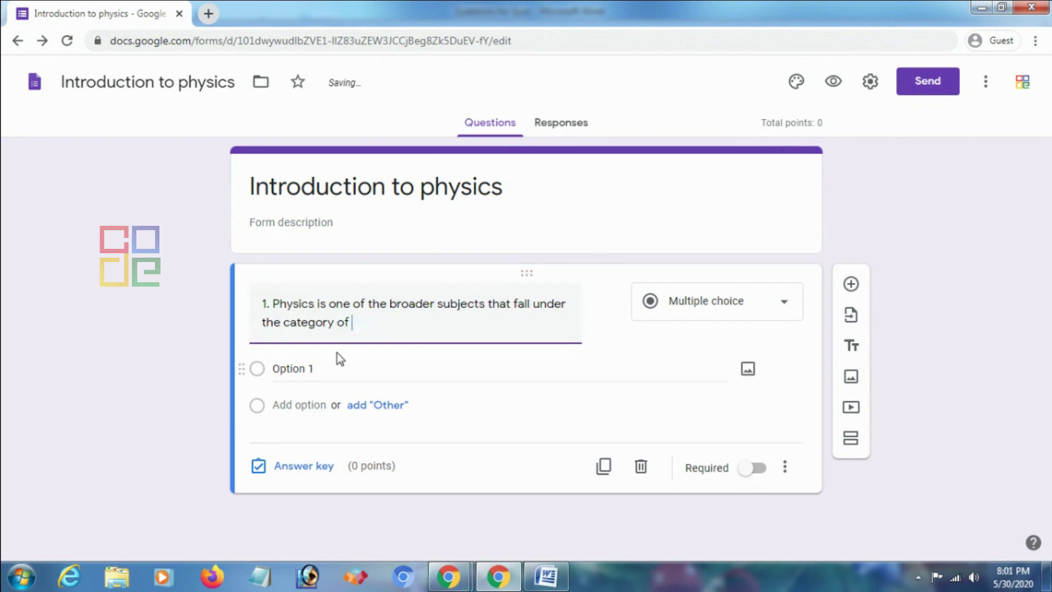
Fill question 1's options with Literature, Science, Art and Religion
{"action": "left_click", "coordinate": [306, 369]}
{"action": "type", "text": "Literature"}
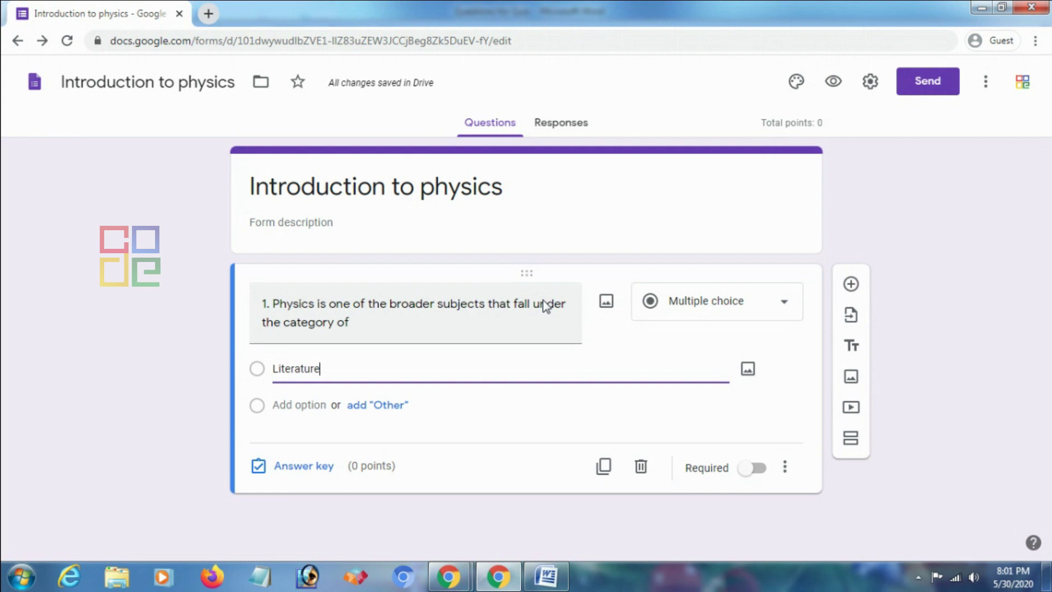
{"action": "left_click", "coordinate": [291, 405]}
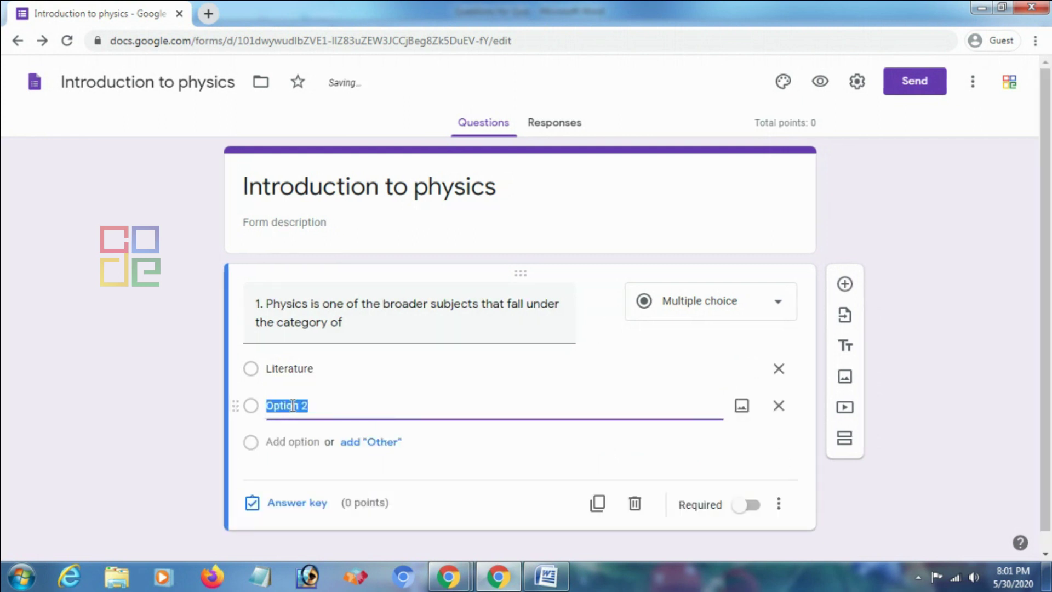
{"action": "type", "text": "Science"}
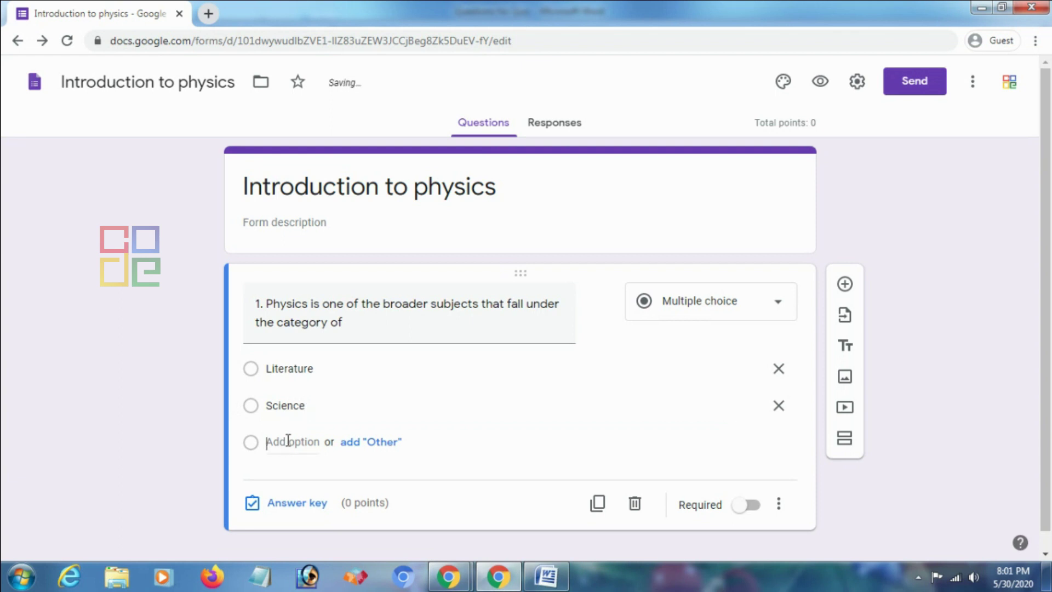
{"action": "left_click", "coordinate": [287, 441]}
{"action": "type", "text": "Art"}
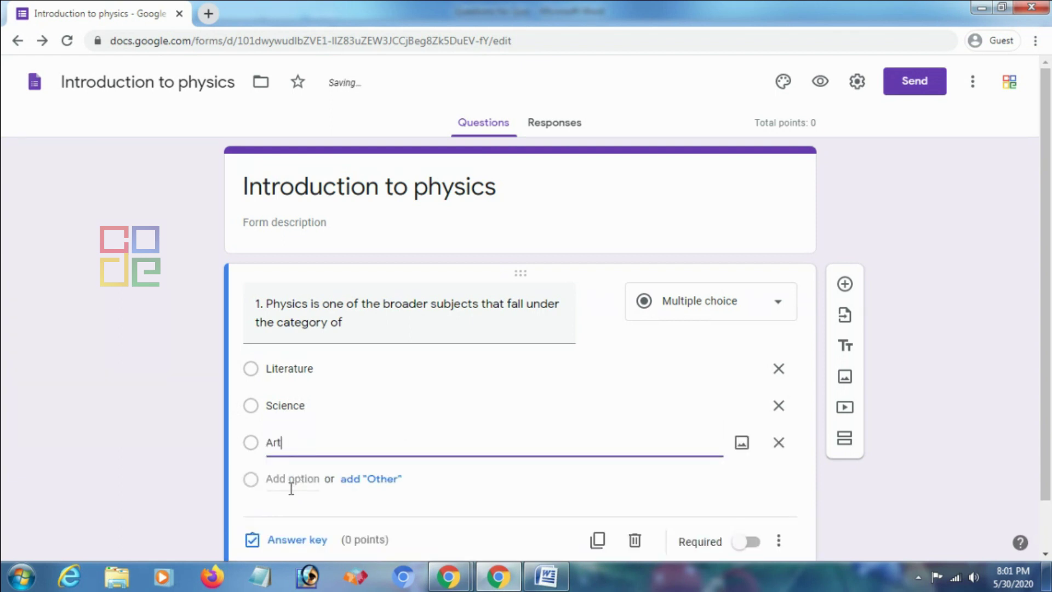
{"action": "left_click", "coordinate": [291, 479]}
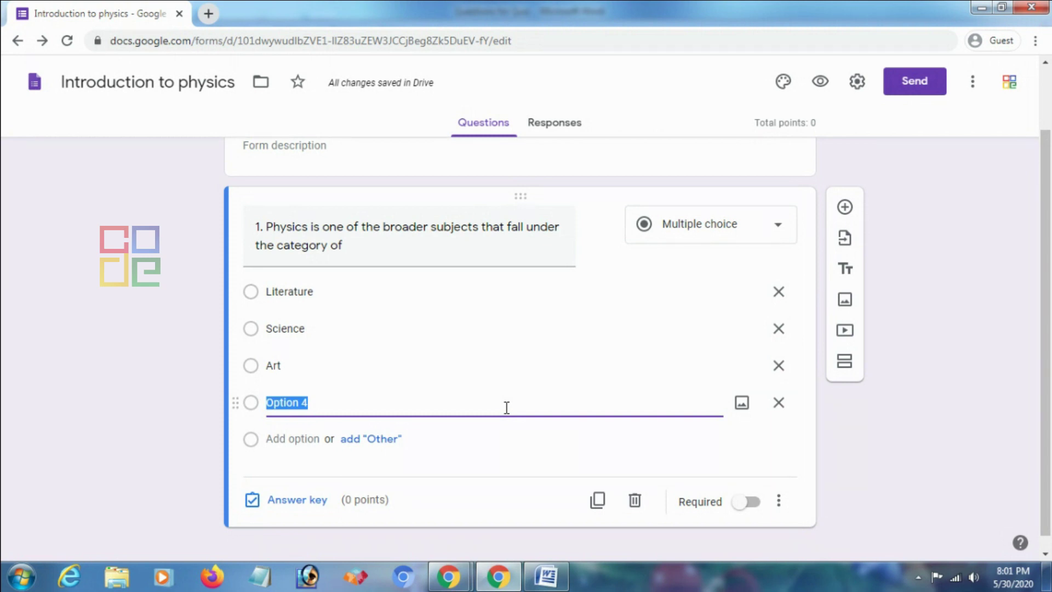
{"action": "type", "text": "Religion"}
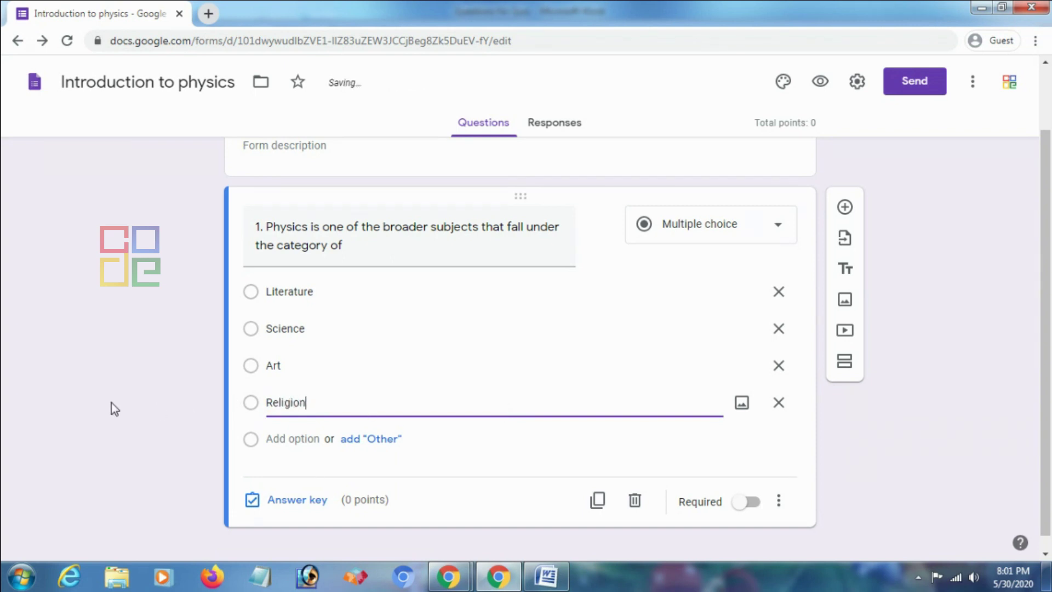
{"action": "left_click", "coordinate": [112, 404]}
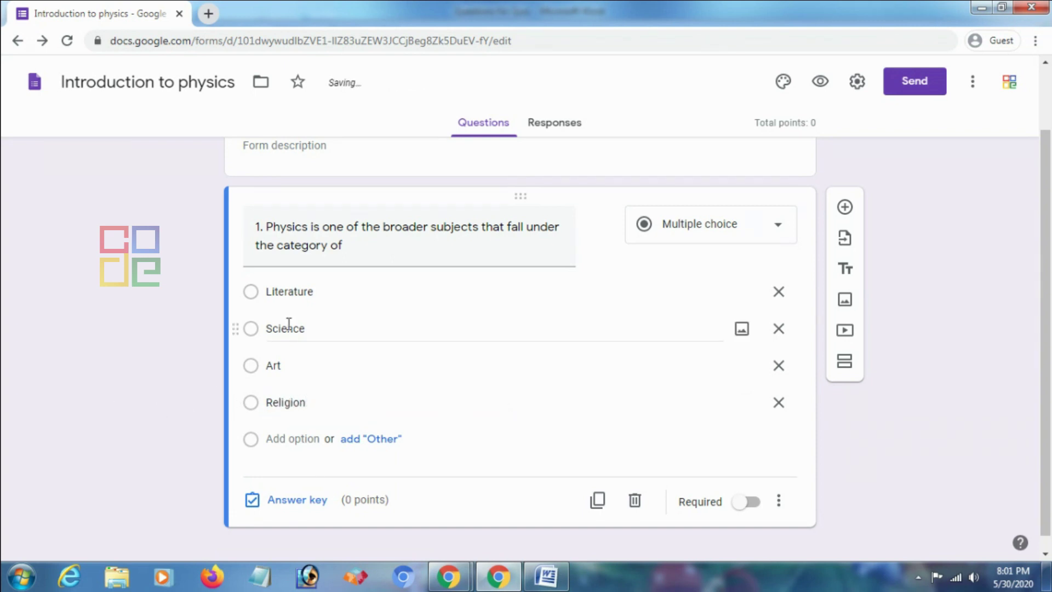
Keep question 1 multiple choice, mark Science correct for 1 point, and make it required
{"action": "left_click", "coordinate": [678, 244]}
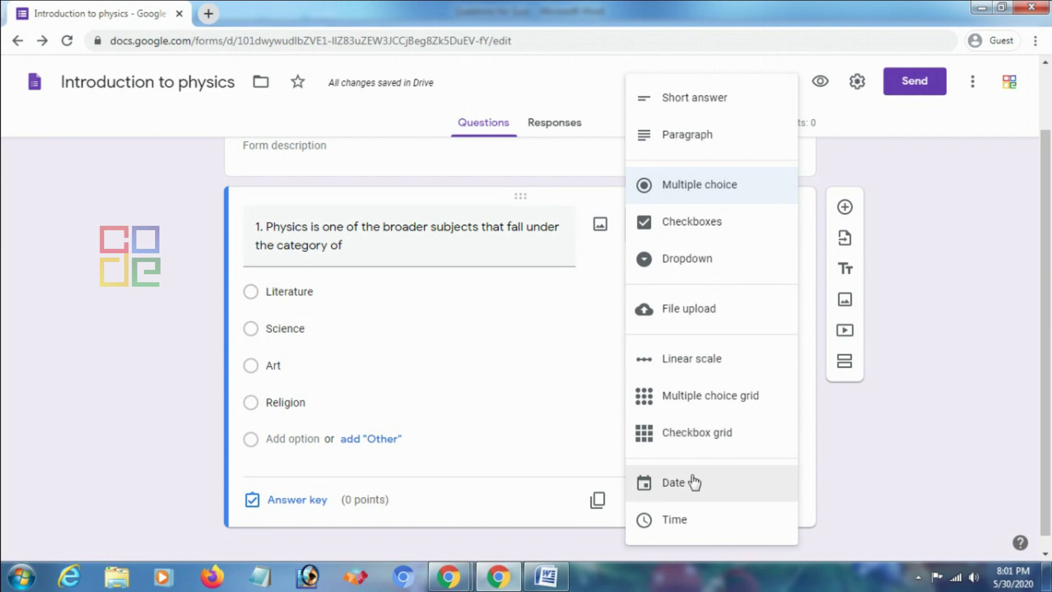
{"action": "left_click", "coordinate": [705, 193]}
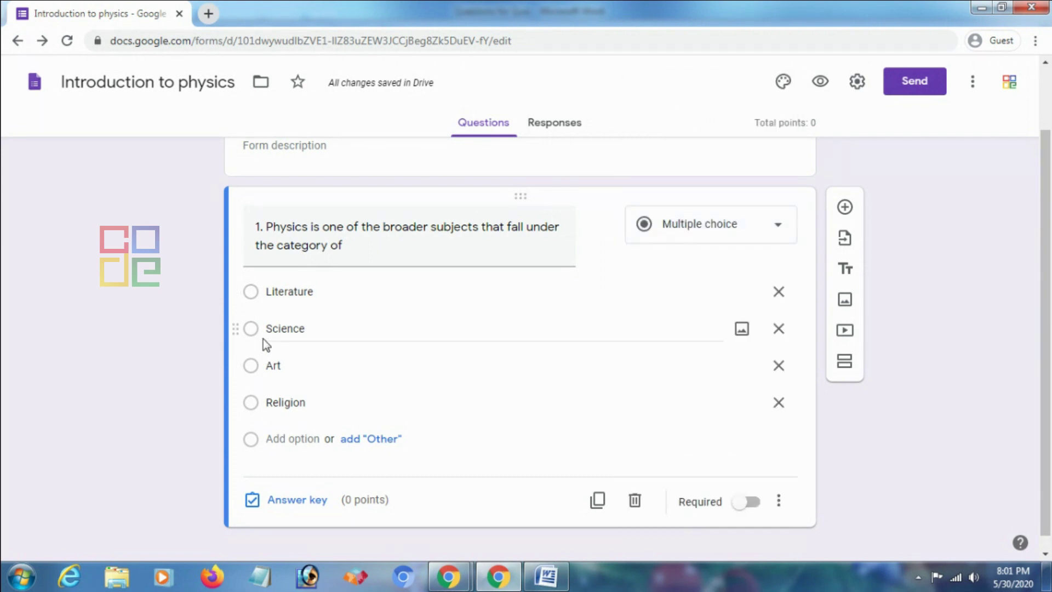
{"action": "left_click", "coordinate": [310, 501]}
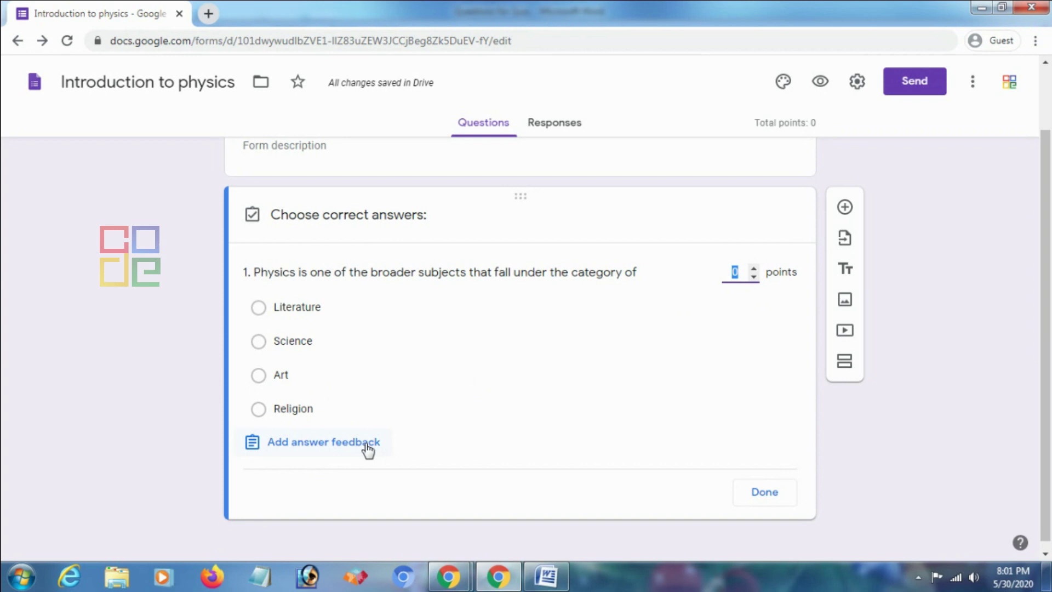
{"action": "left_click", "coordinate": [259, 342]}
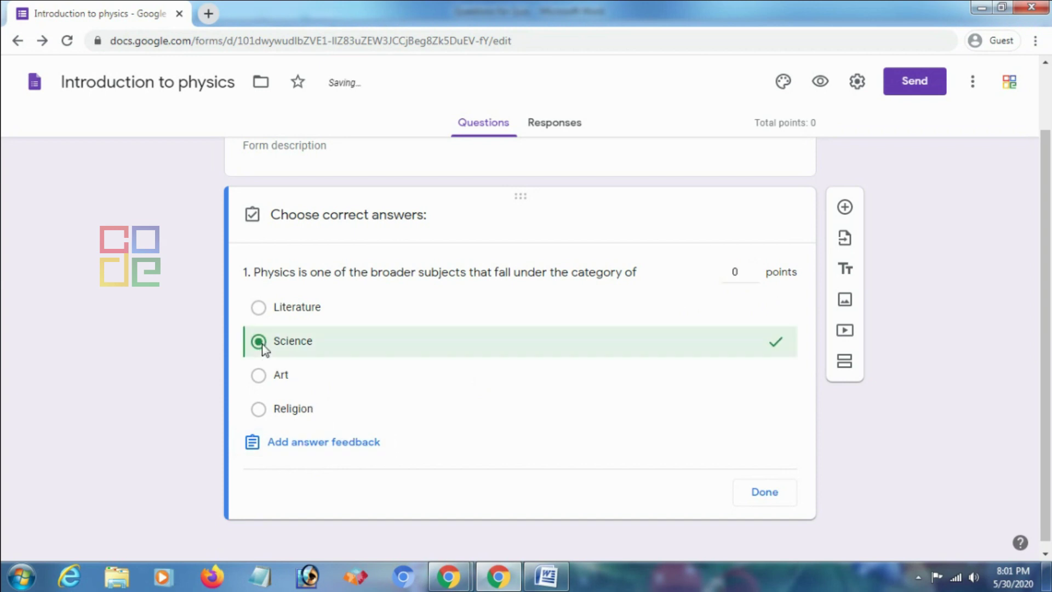
{"action": "left_click", "coordinate": [755, 268]}
{"action": "left_click", "coordinate": [764, 492]}
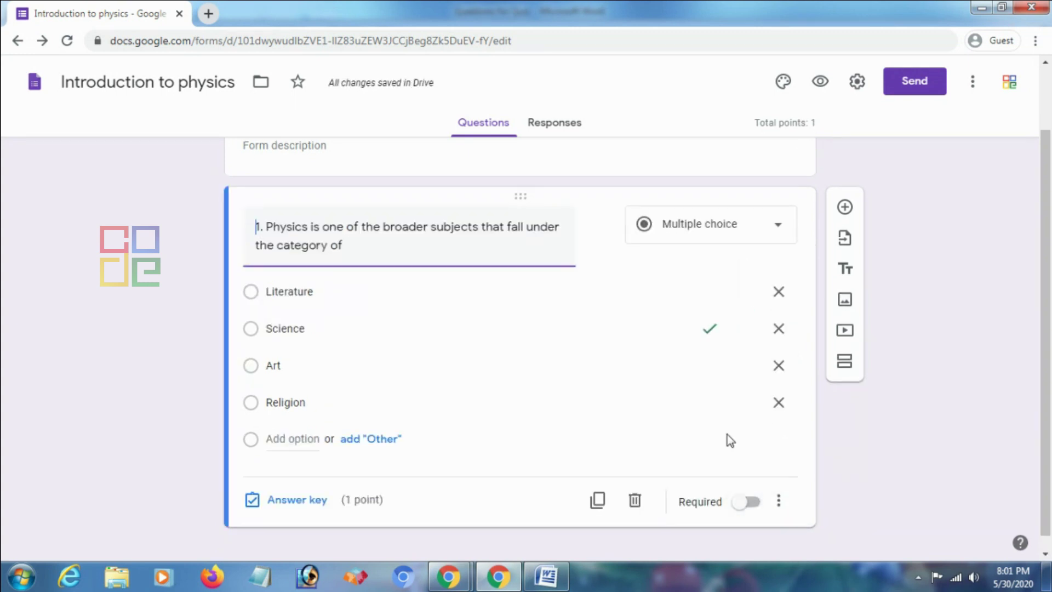
{"action": "left_click", "coordinate": [750, 488]}
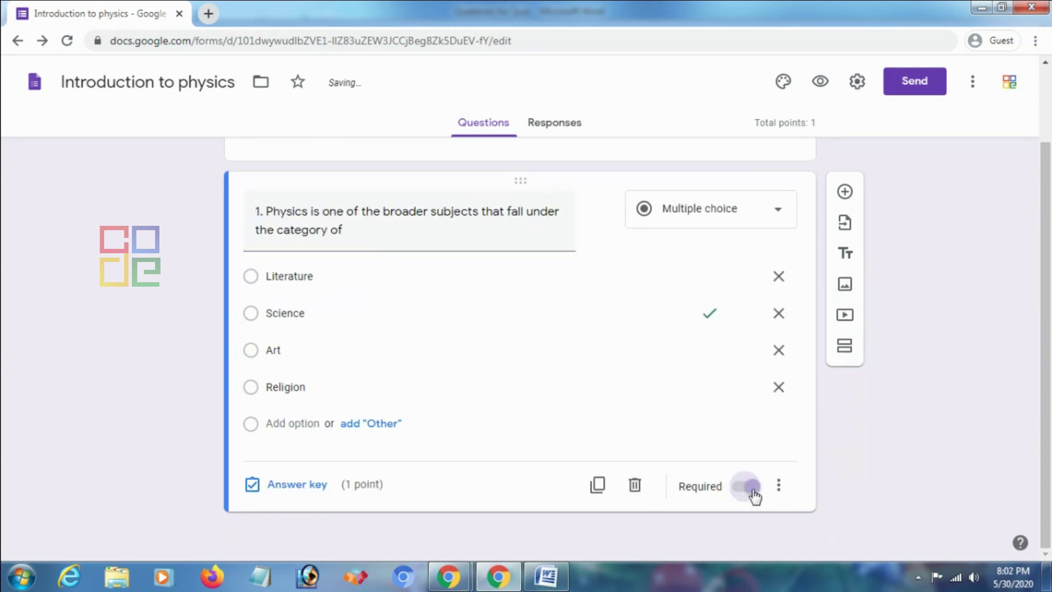
Add a blank second question and copy the Jupiter sentence from line 2 in Word
{"action": "left_click", "coordinate": [844, 193]}
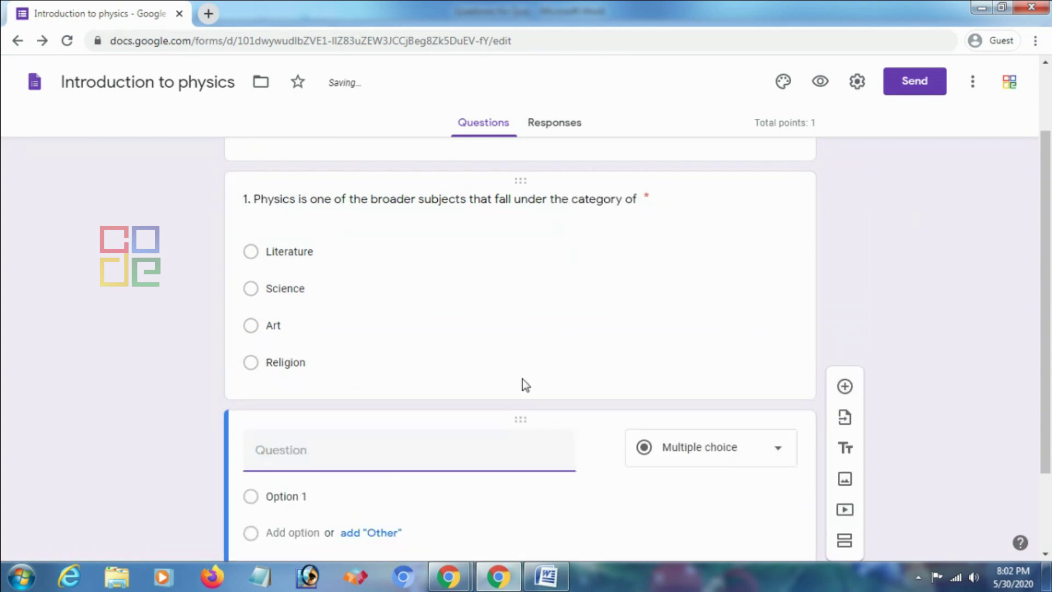
{"action": "left_click", "coordinate": [546, 577]}
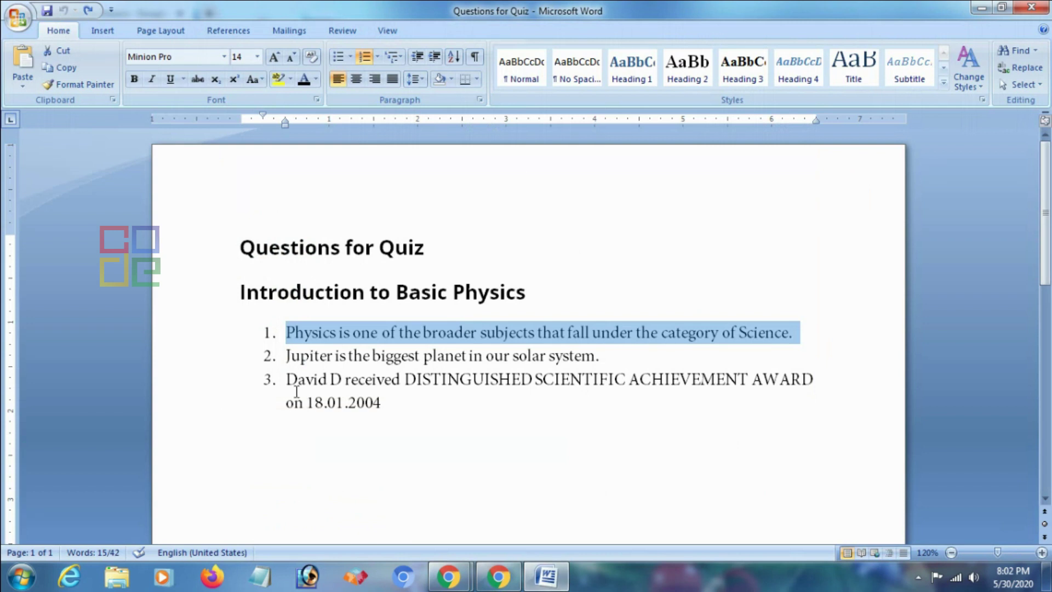
{"action": "left_click_drag", "start_coordinate": [287, 357], "coordinate": [590, 362]}
{"action": "right_click", "coordinate": [590, 362]}
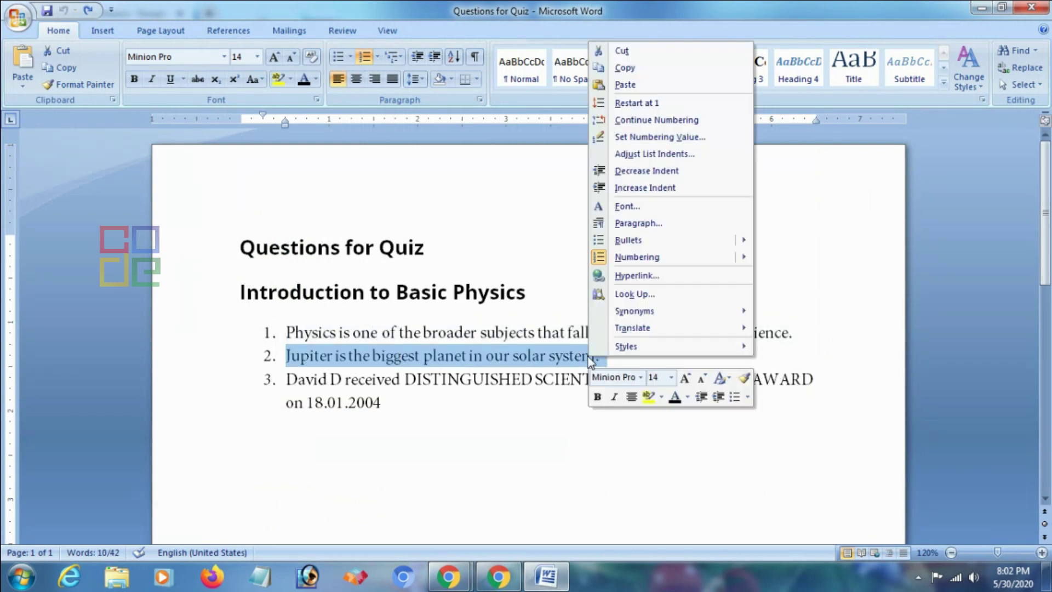
{"action": "left_click", "coordinate": [634, 71]}
{"action": "left_click", "coordinate": [499, 577]}
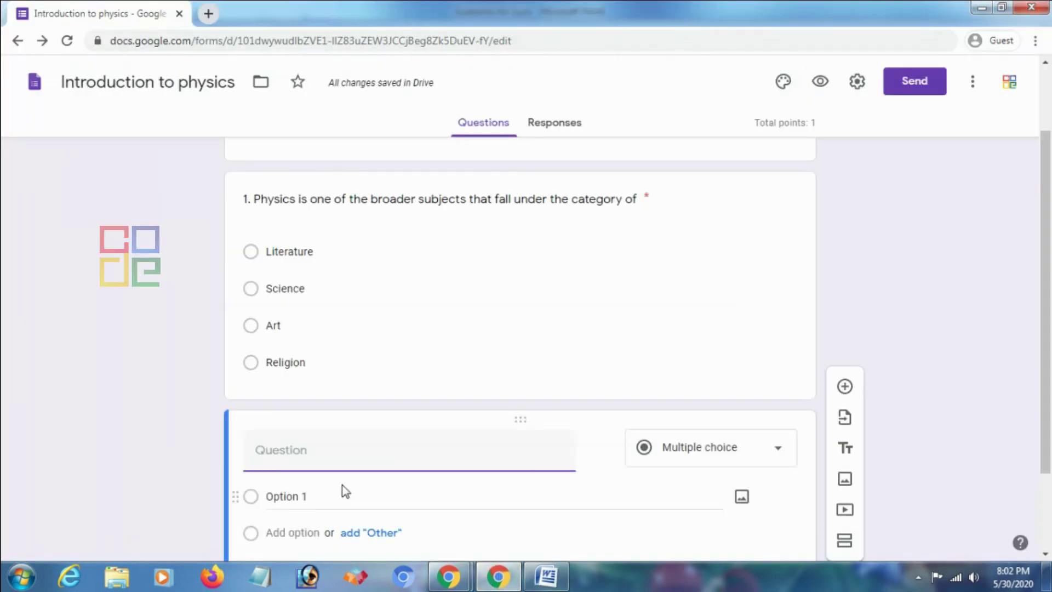
Paste the Jupiter sentence as question 2, fix its spacing, and add the suggested True/False options
{"action": "right_click", "coordinate": [339, 463]}
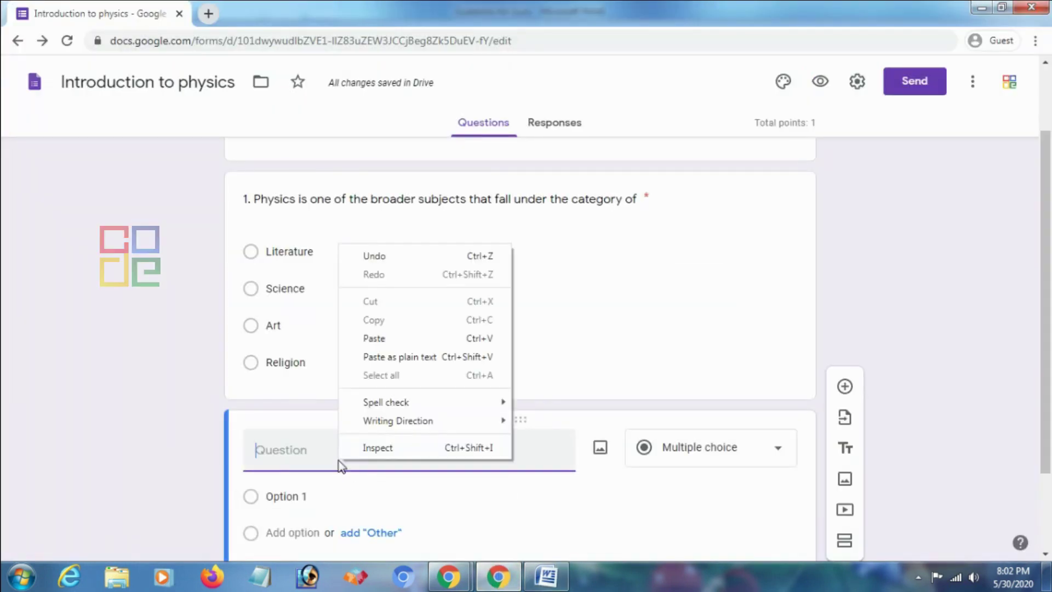
{"action": "left_click", "coordinate": [386, 339]}
{"action": "key", "text": "BackSpace"}
{"action": "scroll", "coordinate": [419, 459], "scroll_direction": "down", "scroll_amount": 1}
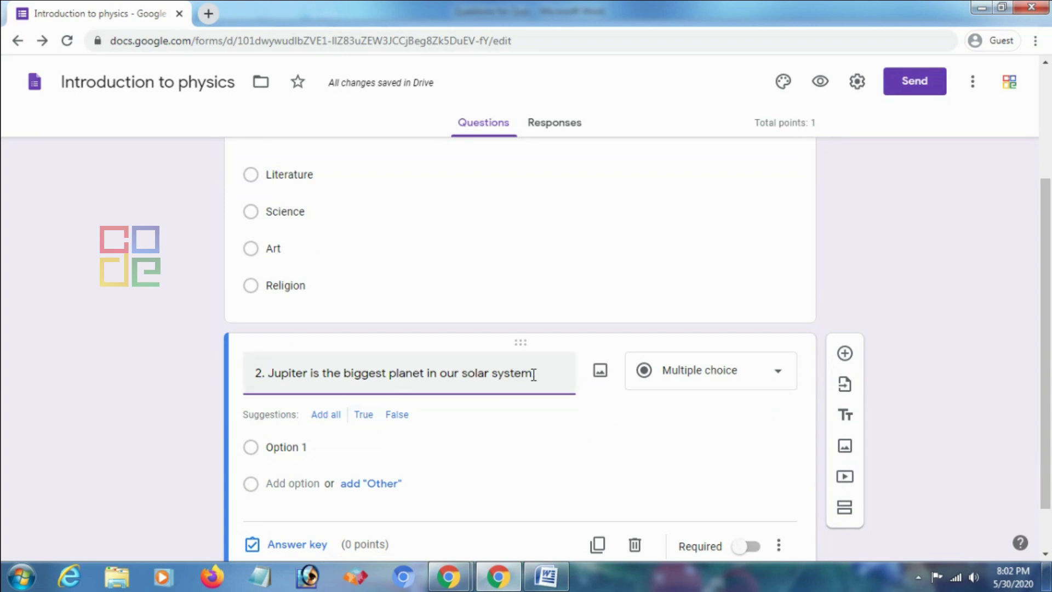
{"action": "left_click", "coordinate": [337, 421]}
Set question 2's answer key to True, worth 1 point
{"action": "scroll", "coordinate": [347, 423], "scroll_direction": "down", "scroll_amount": 2}
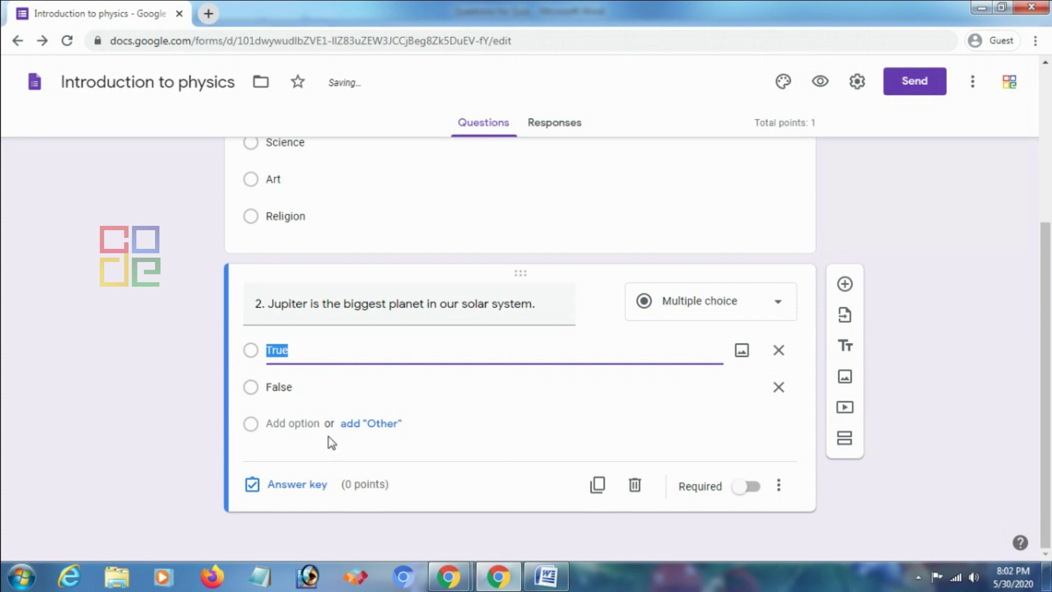
{"action": "left_click", "coordinate": [316, 490]}
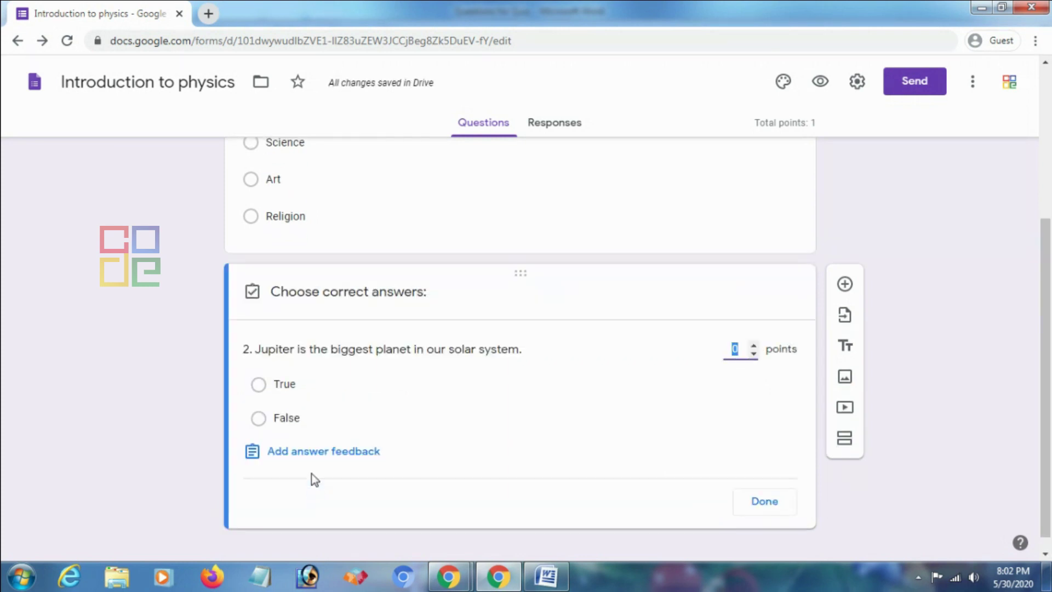
{"action": "left_click", "coordinate": [260, 385]}
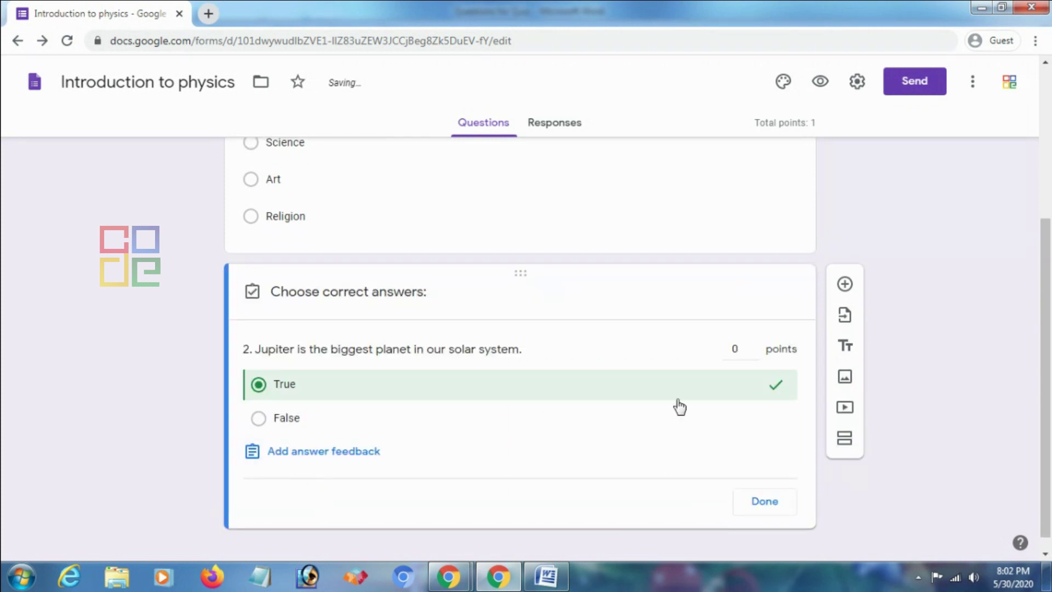
{"action": "left_click", "coordinate": [754, 346]}
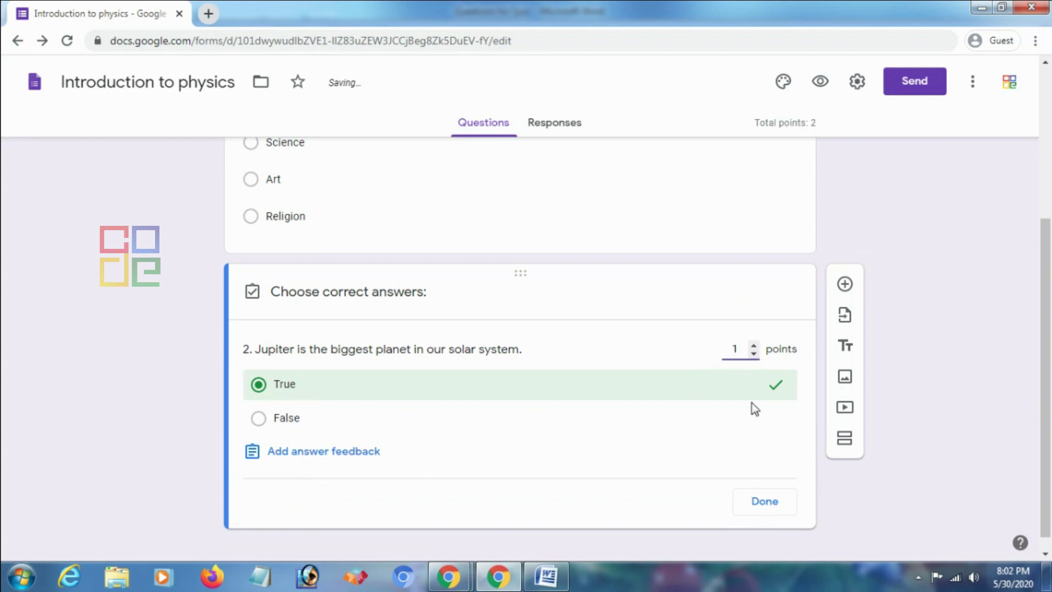
{"action": "left_click", "coordinate": [764, 501]}
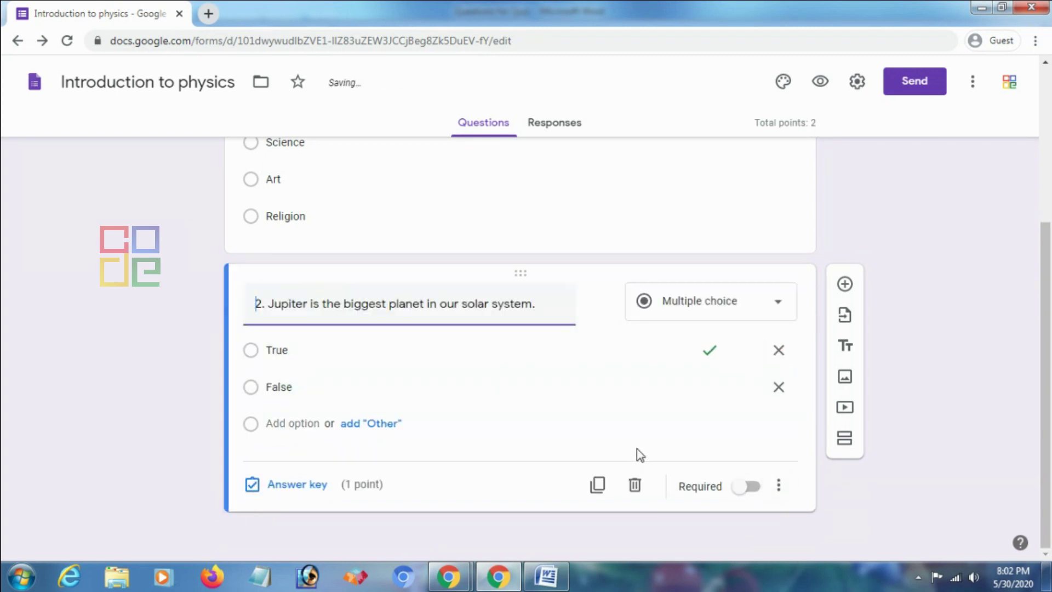
Make question 2 required and add a third question as a multiple choice grid
{"action": "left_click", "coordinate": [751, 488]}
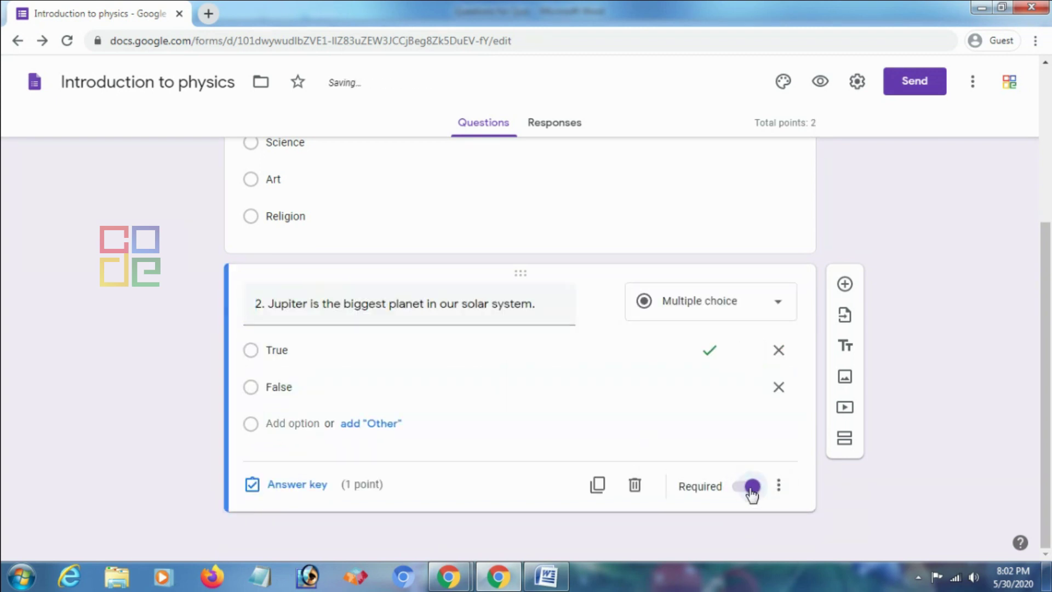
{"action": "left_click", "coordinate": [844, 285]}
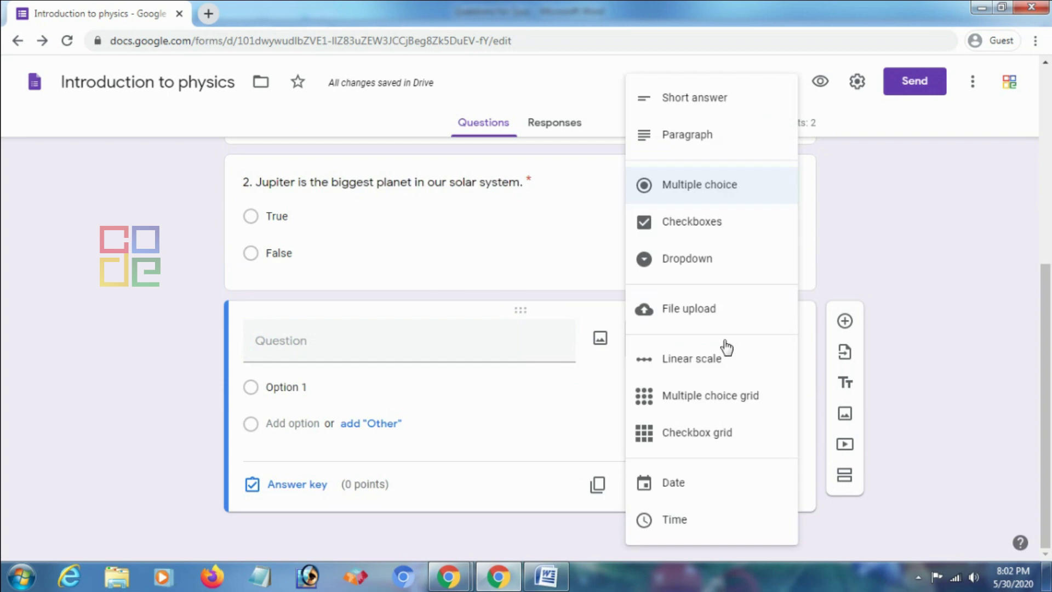
{"action": "left_click", "coordinate": [737, 406]}
Title the grid 'Select the appropriate' with rows Apples, Banana, Grapes and Orange
{"action": "left_click", "coordinate": [316, 348]}
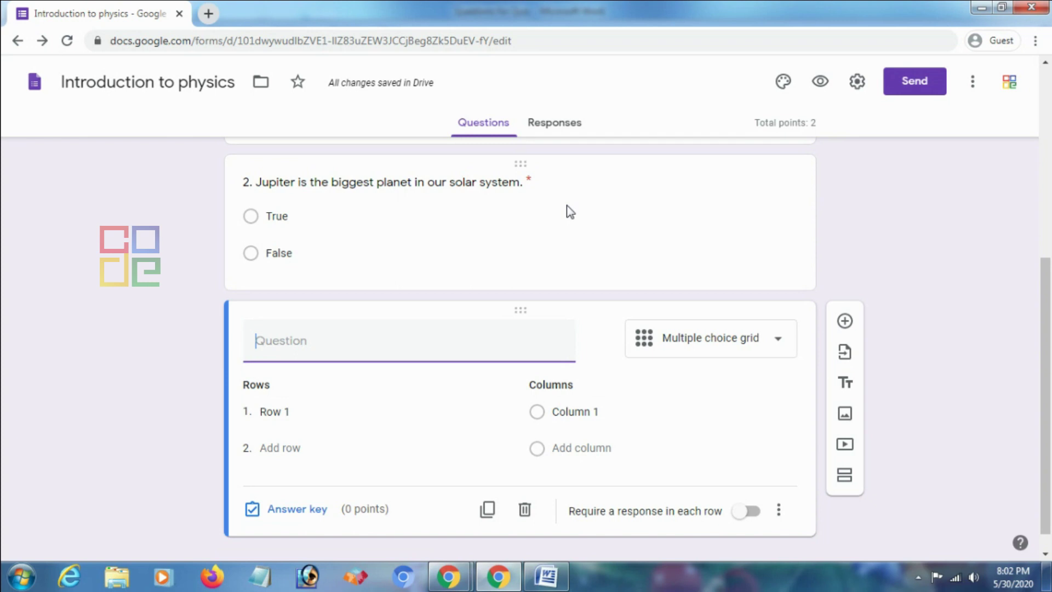
{"action": "type", "text": "Select the appropriate"}
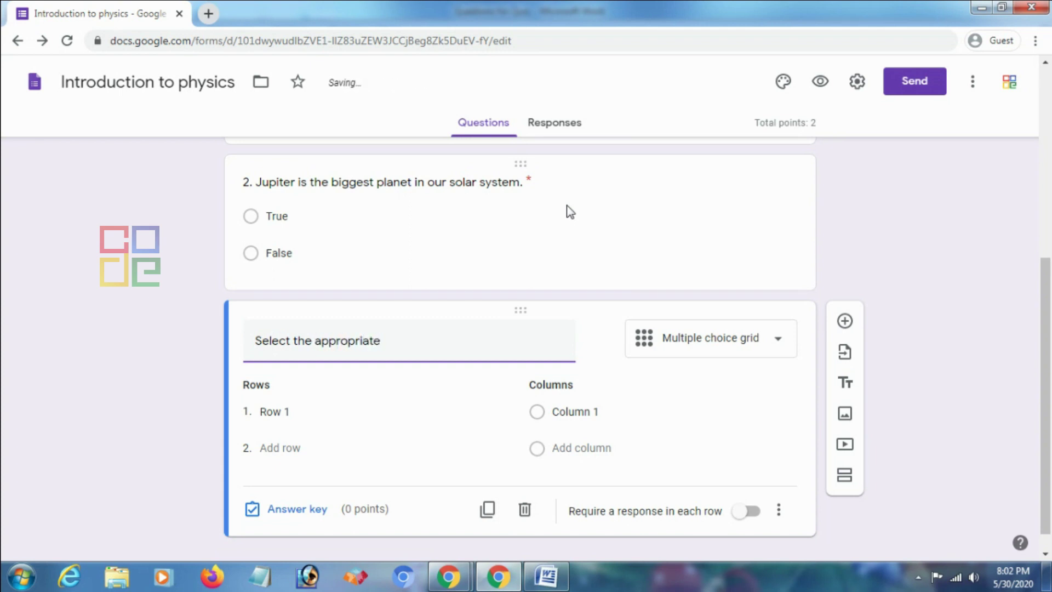
{"action": "left_click", "coordinate": [315, 410]}
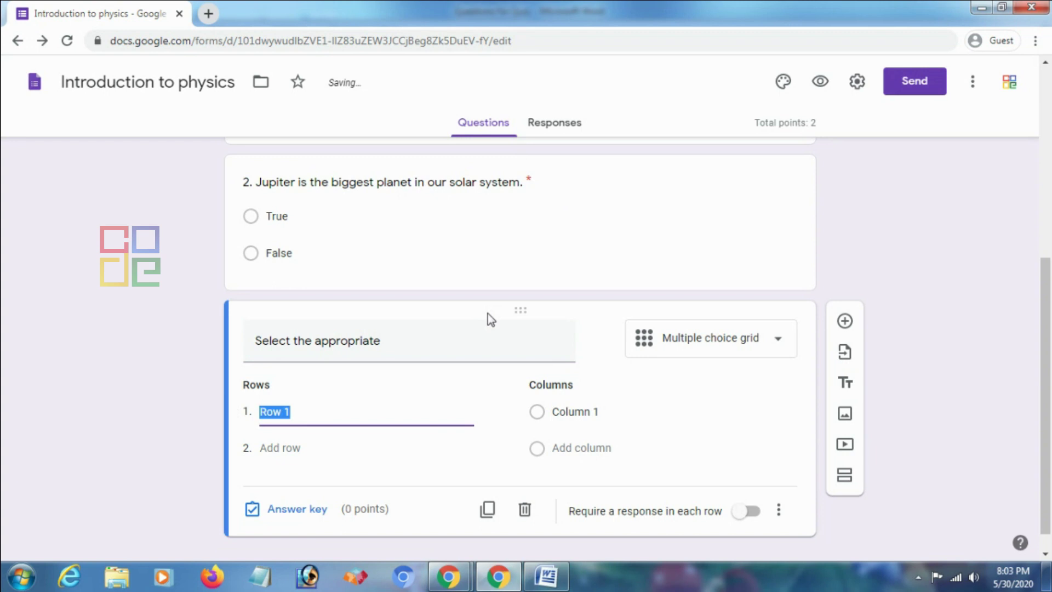
{"action": "type", "text": "Apples"}
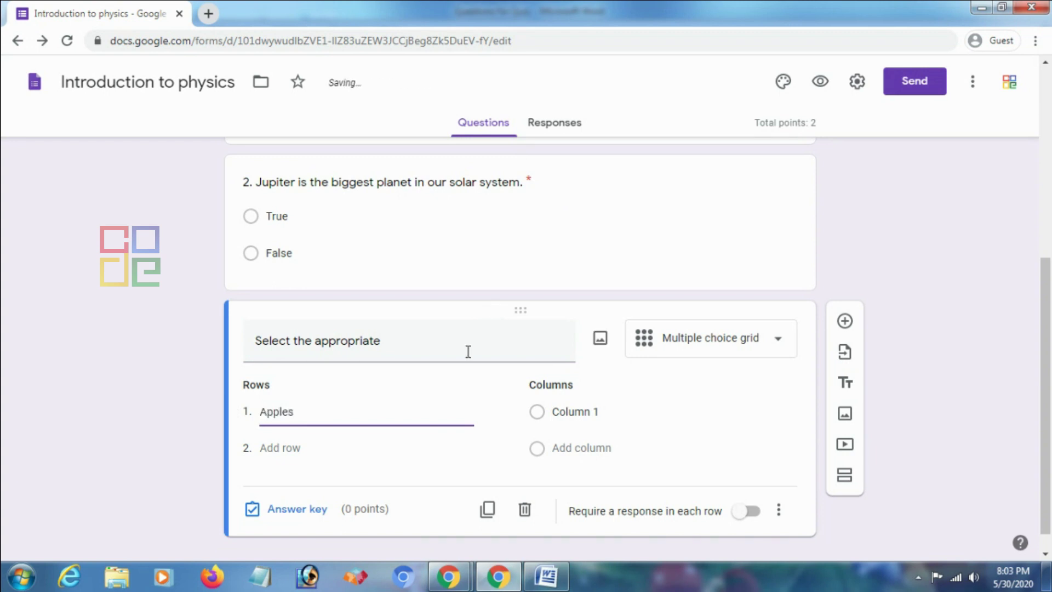
{"action": "left_click", "coordinate": [291, 446]}
{"action": "type", "text": "Banana"}
{"action": "left_click", "coordinate": [273, 489]}
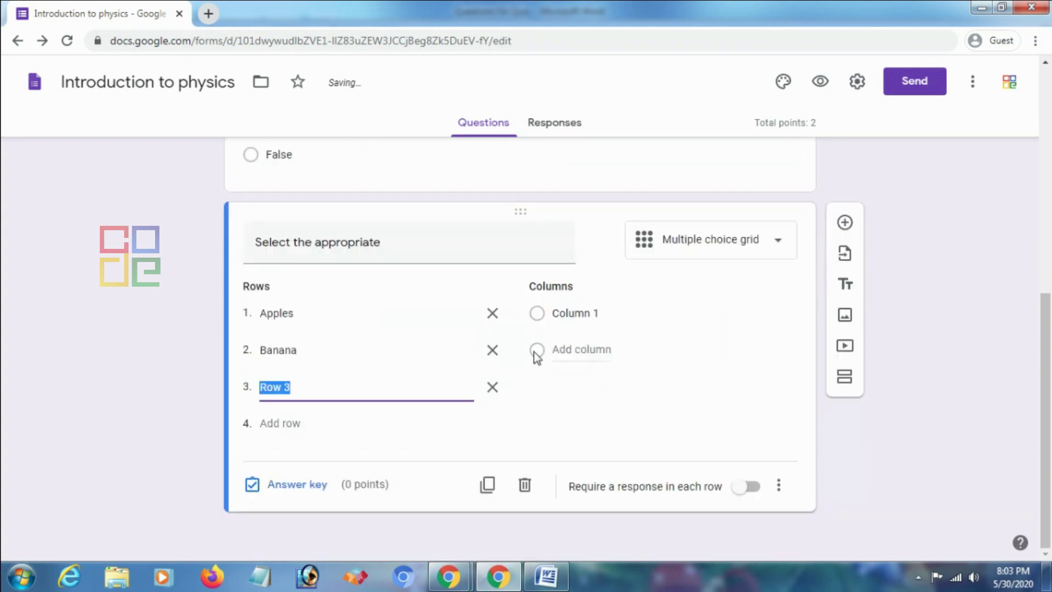
{"action": "type", "text": "Pa"}
{"action": "key", "text": "BackSpace"}
{"action": "key", "text": "BackSpace"}
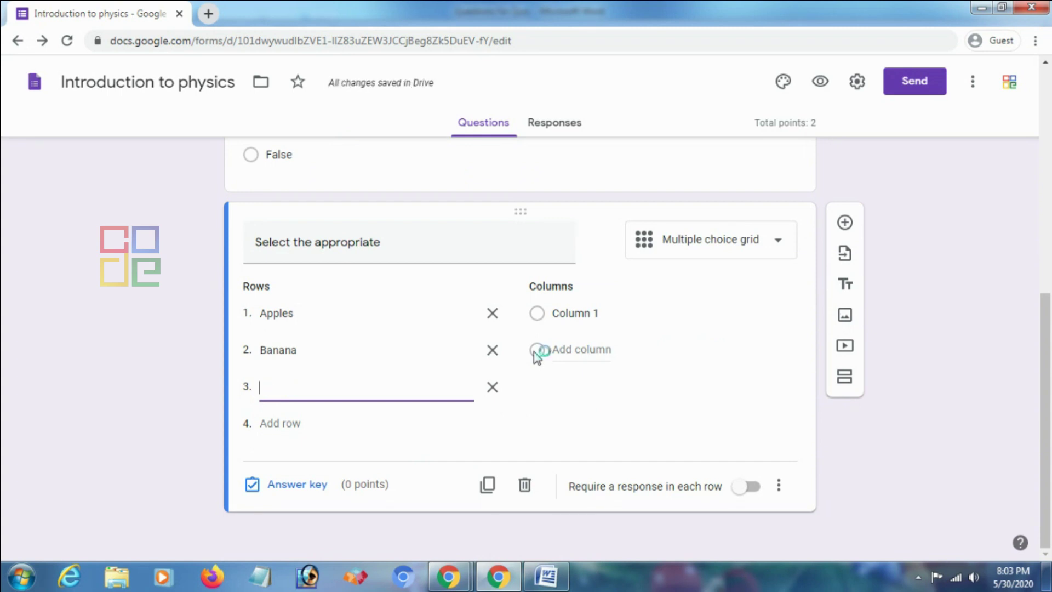
{"action": "type", "text": "Grapes"}
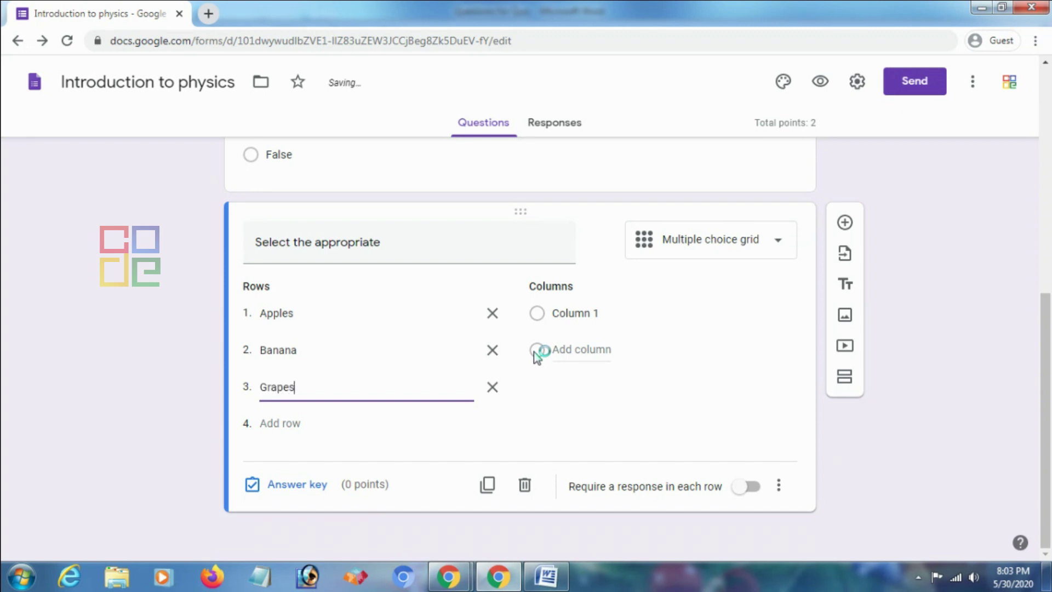
{"action": "left_click", "coordinate": [289, 426]}
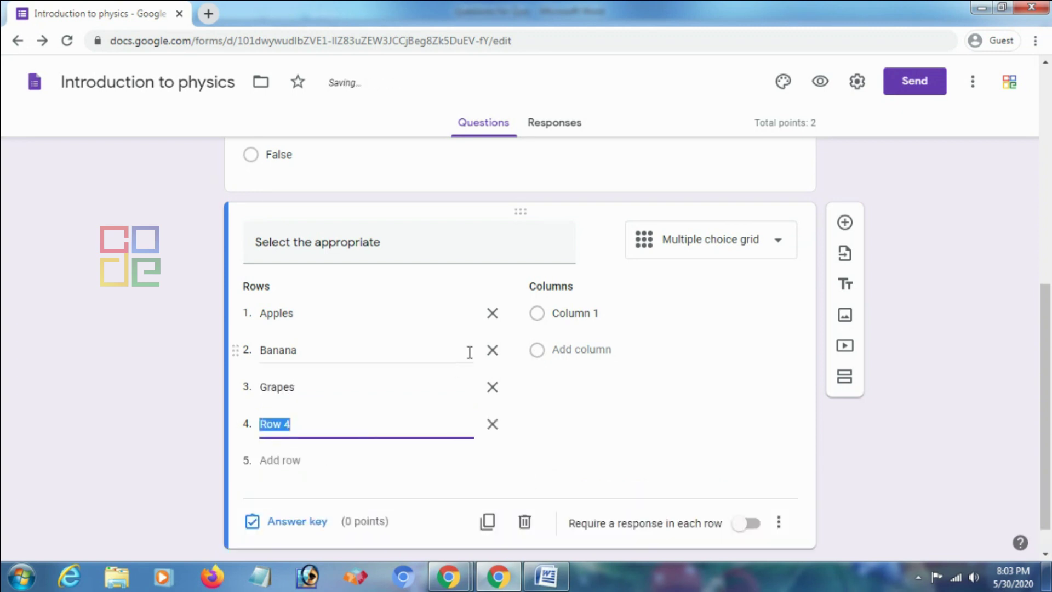
{"action": "type", "text": "Orange"}
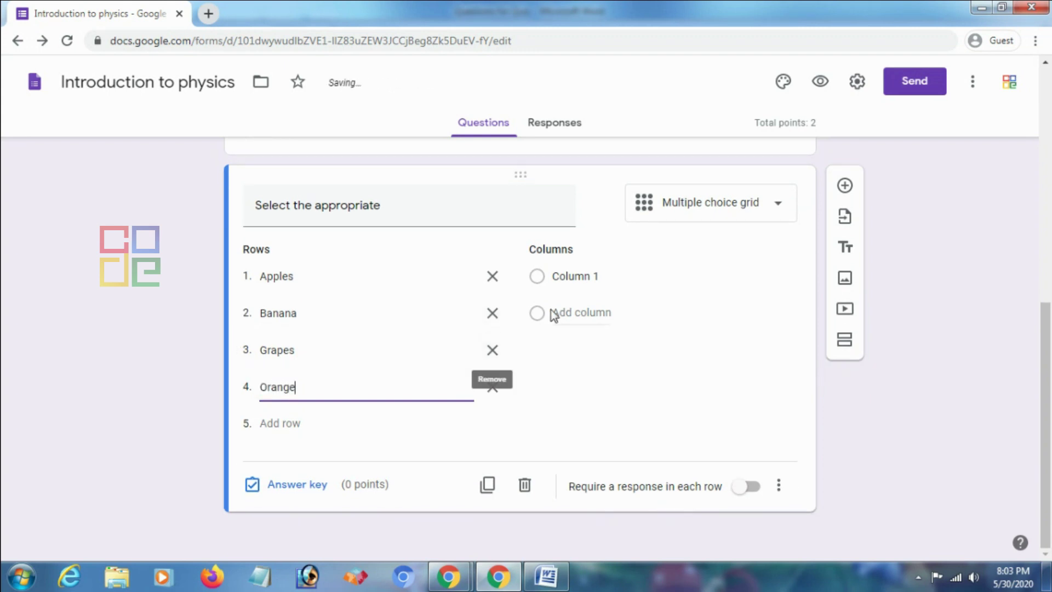
Give the grid columns Red, Yellow, Orange and Green, then open its answer key
{"action": "left_click", "coordinate": [573, 277]}
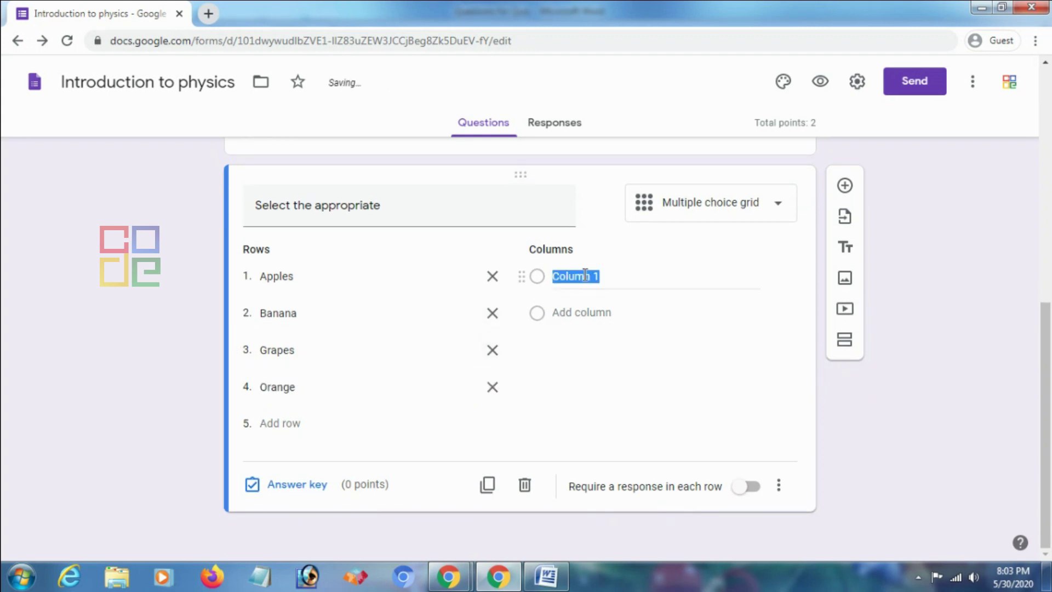
{"action": "type", "text": "Red"}
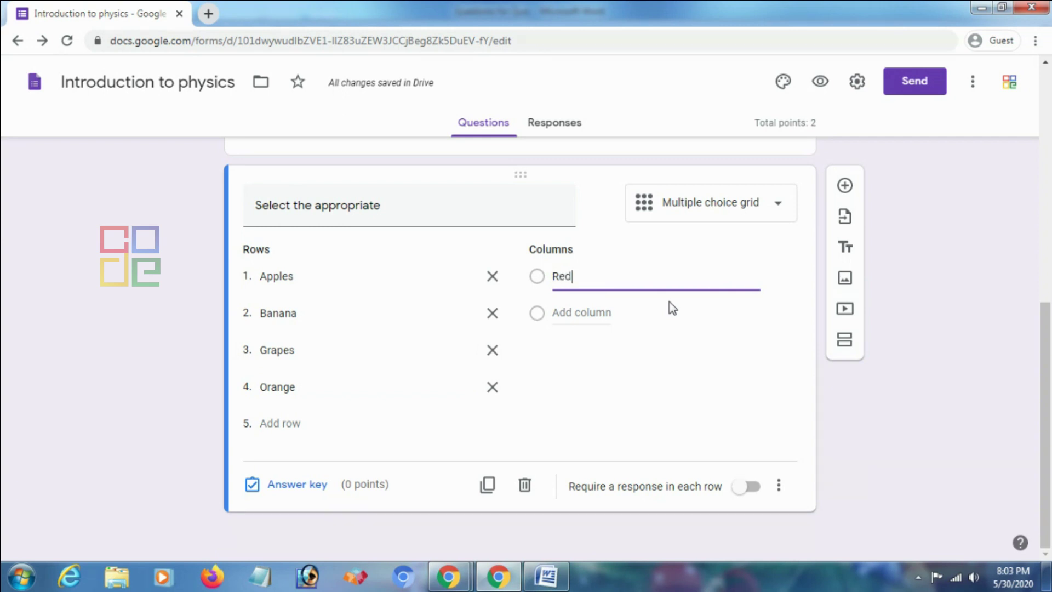
{"action": "left_click", "coordinate": [587, 313]}
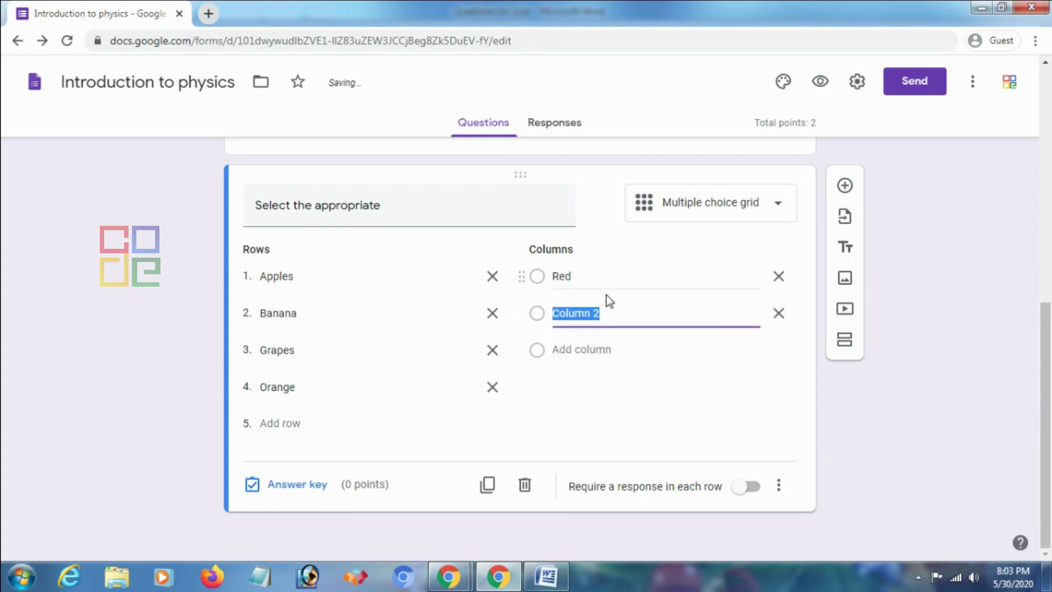
{"action": "type", "text": "Yellow"}
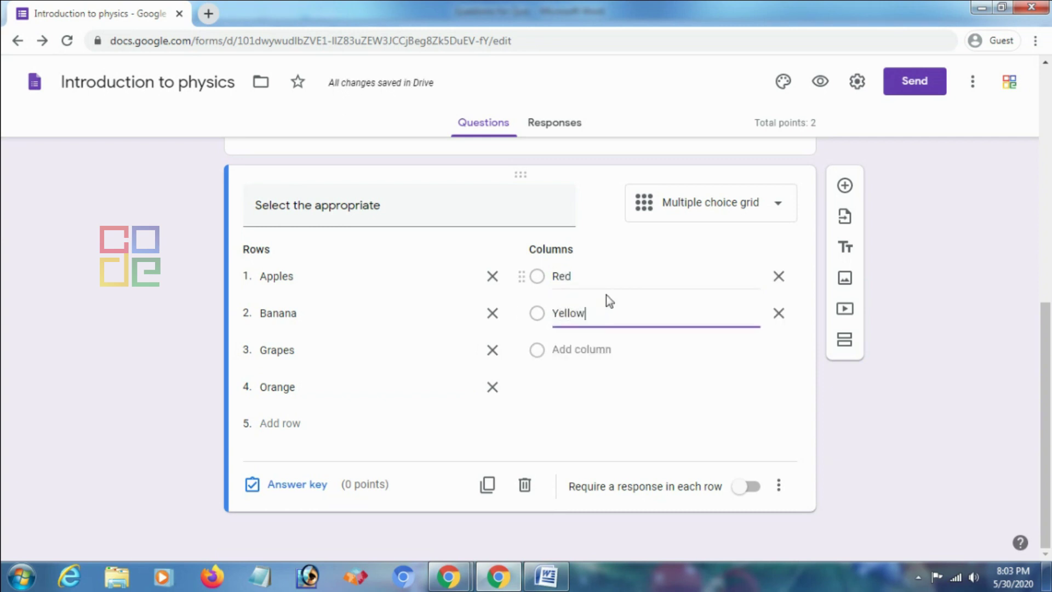
{"action": "left_click", "coordinate": [570, 349]}
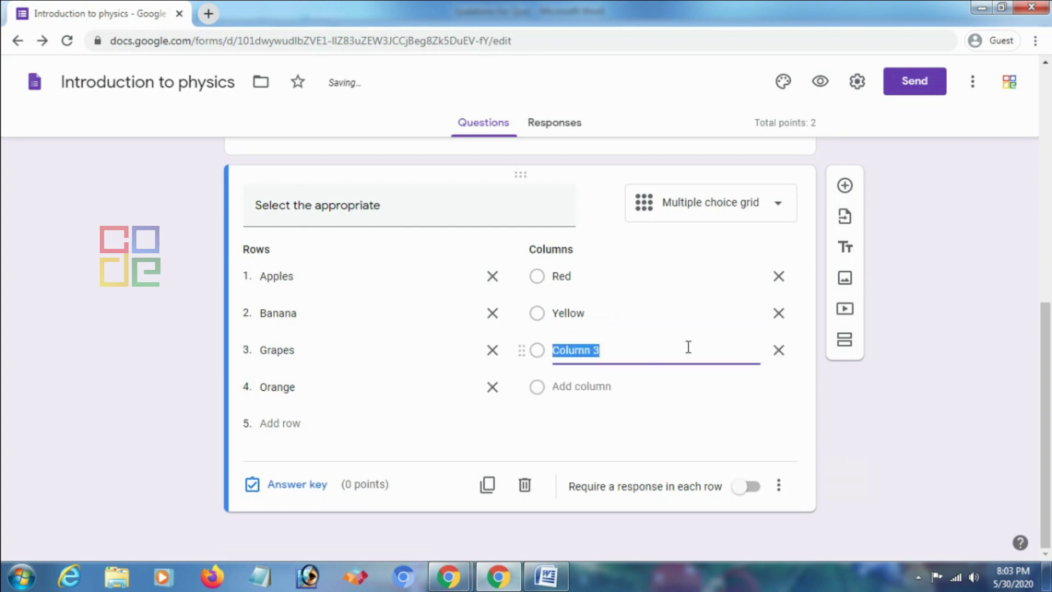
{"action": "type", "text": "Orange"}
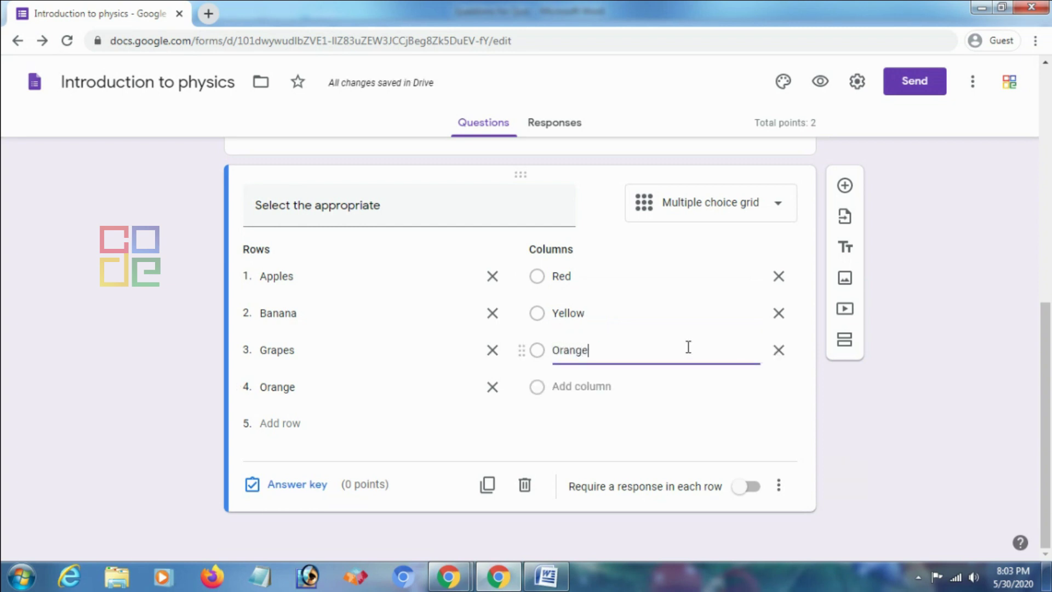
{"action": "left_click", "coordinate": [603, 387]}
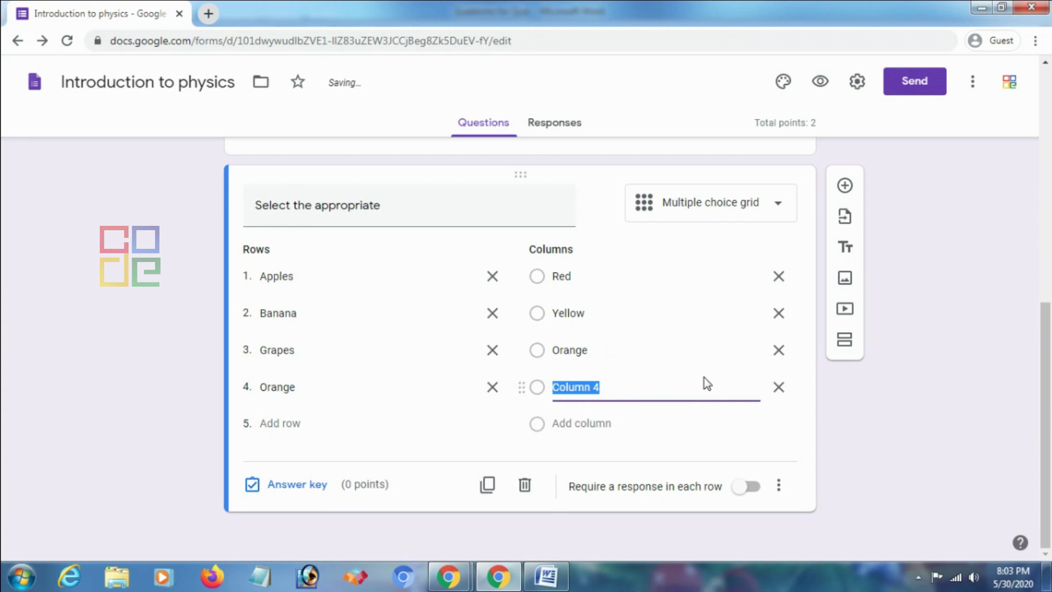
{"action": "type", "text": "Green"}
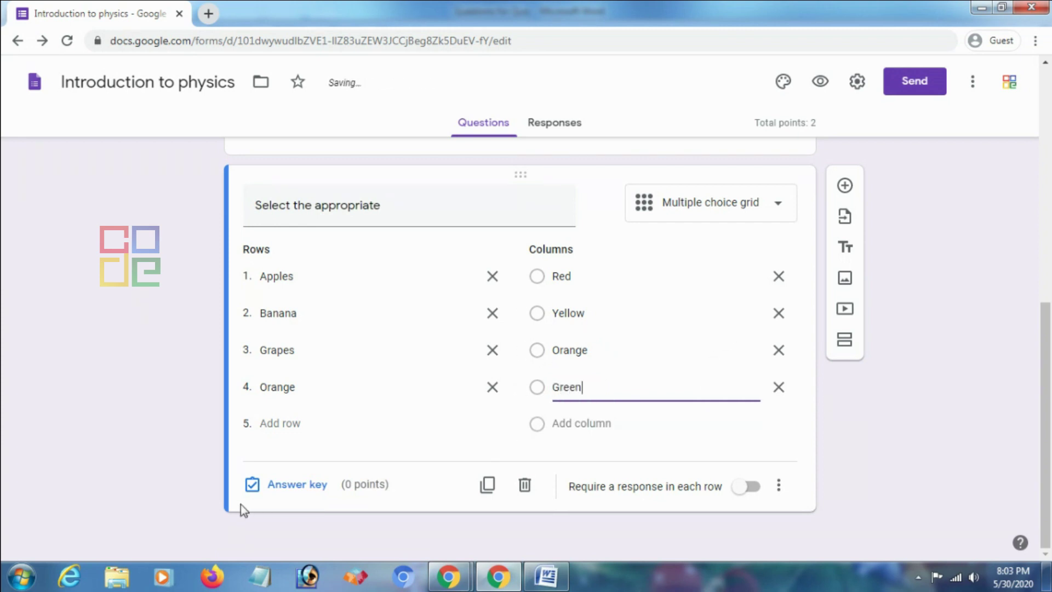
{"action": "left_click", "coordinate": [274, 488]}
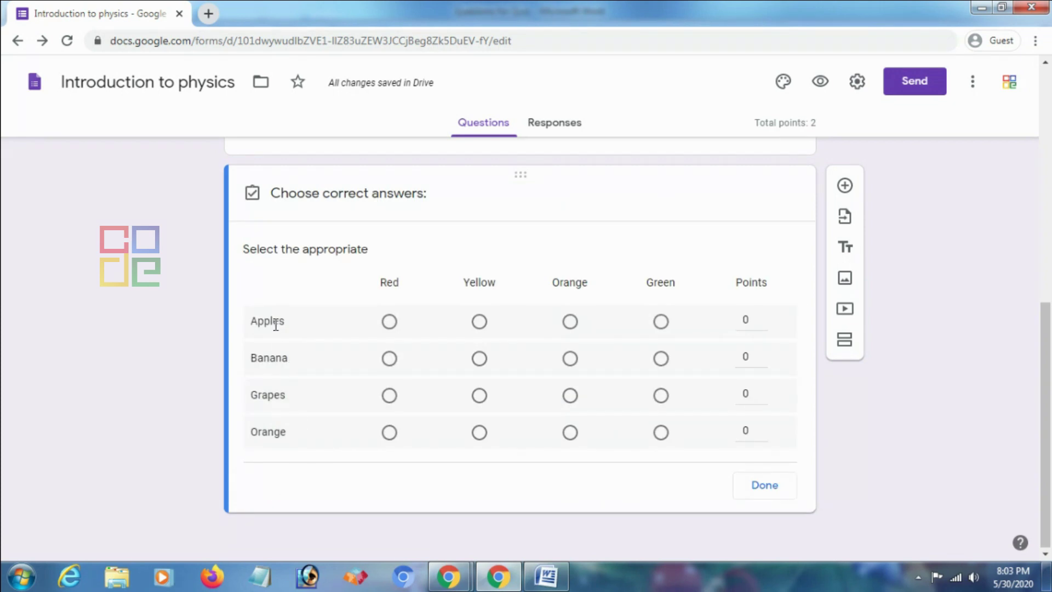
Key the grid as Apples–Red, Banana–Yellow, Grapes–Green, Orange–Orange, 1 point each, requiring every row
{"action": "left_click", "coordinate": [389, 322]}
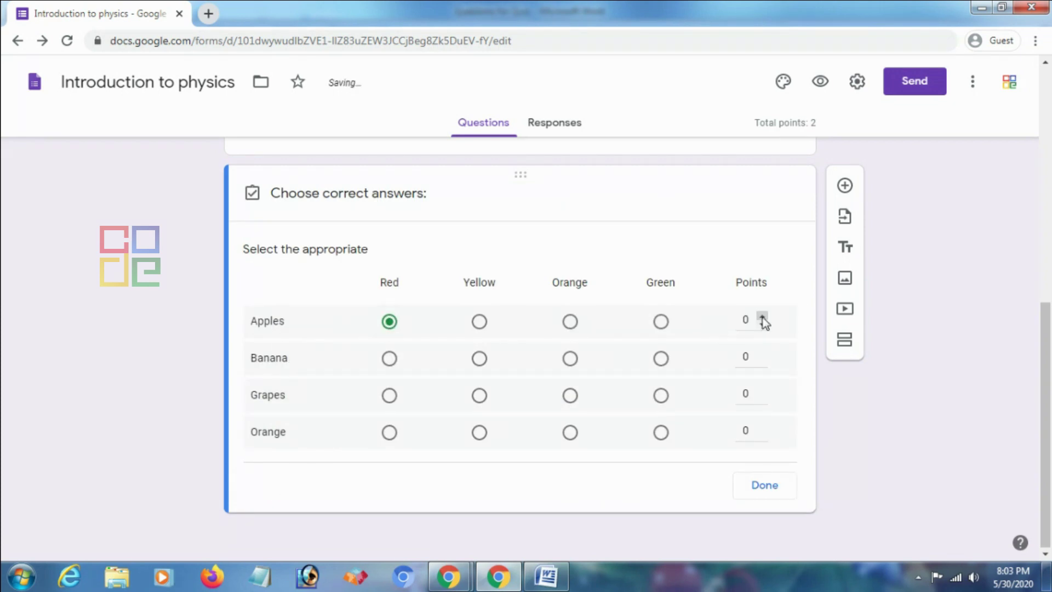
{"action": "left_click", "coordinate": [479, 359]}
{"action": "left_click", "coordinate": [763, 353]}
{"action": "left_click", "coordinate": [661, 405]}
{"action": "left_click", "coordinate": [763, 352]}
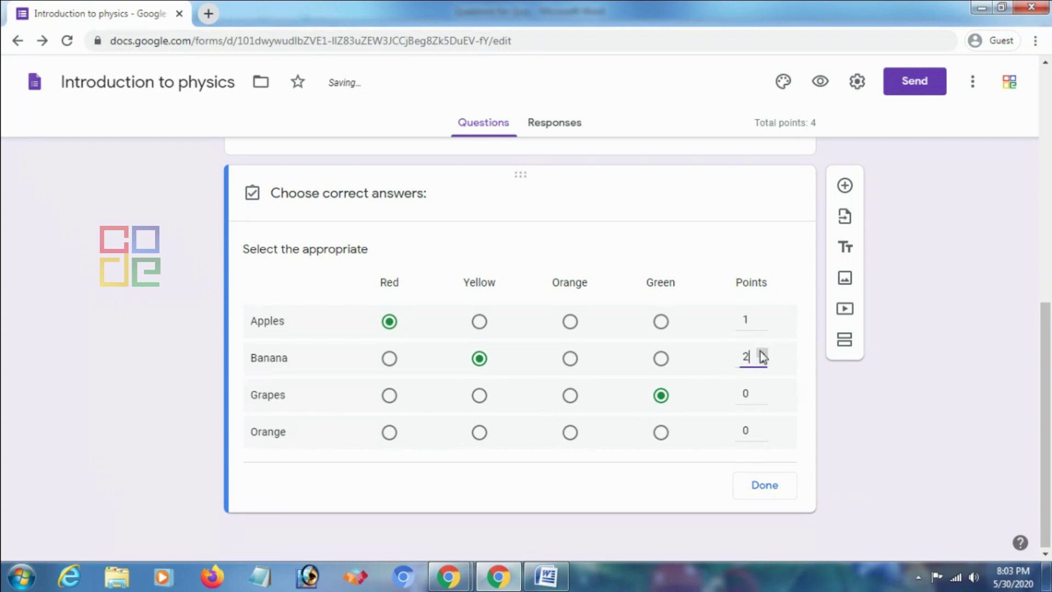
{"action": "left_click", "coordinate": [763, 363]}
{"action": "left_click", "coordinate": [762, 389]}
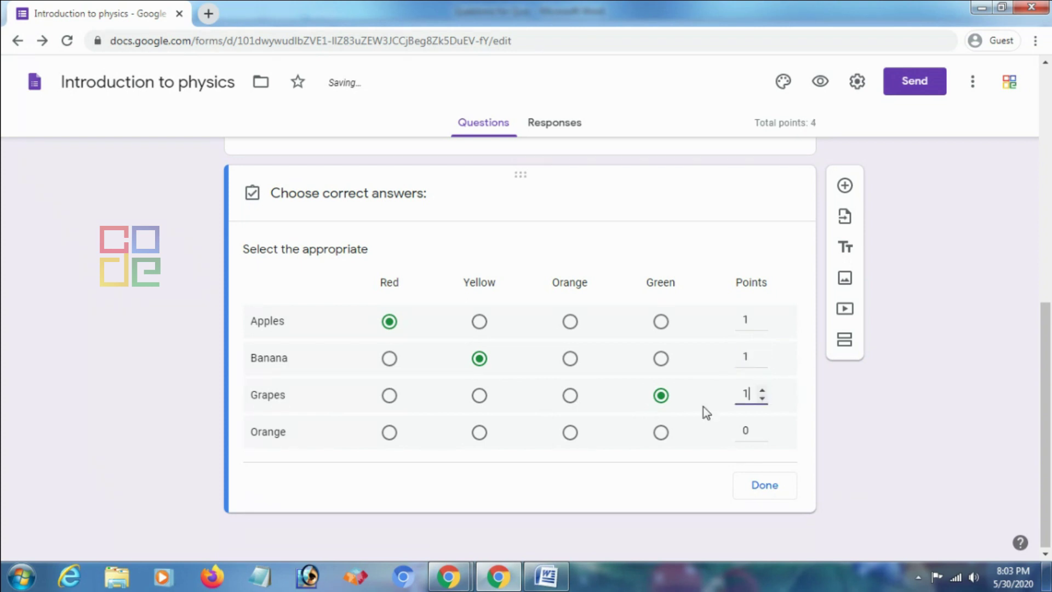
{"action": "left_click", "coordinate": [570, 436]}
{"action": "left_click", "coordinate": [762, 425]}
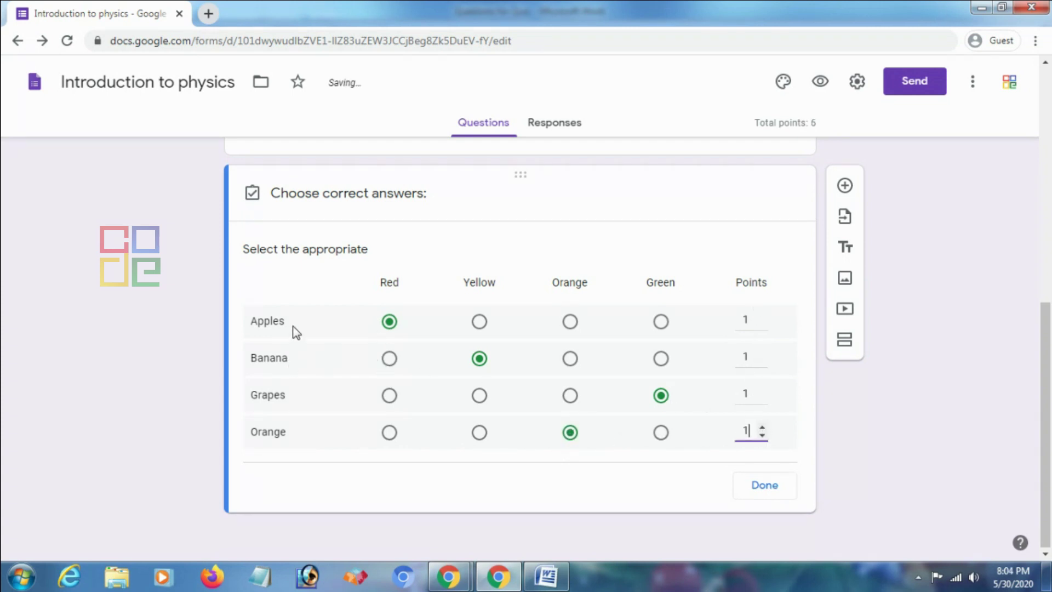
{"action": "left_click", "coordinate": [758, 492]}
{"action": "left_click", "coordinate": [755, 492]}
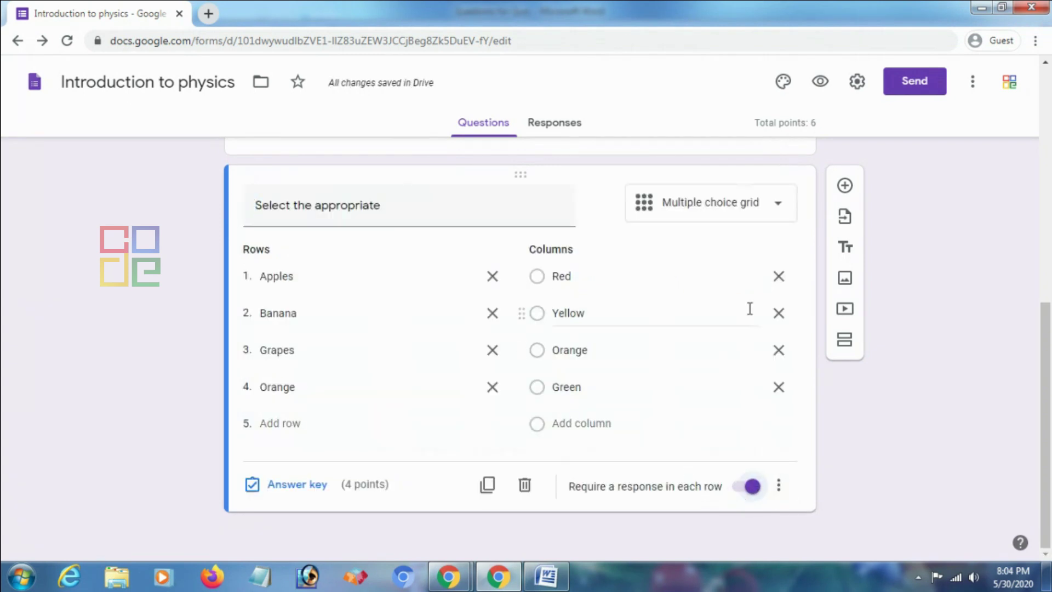
{"action": "left_click", "coordinate": [820, 84]}
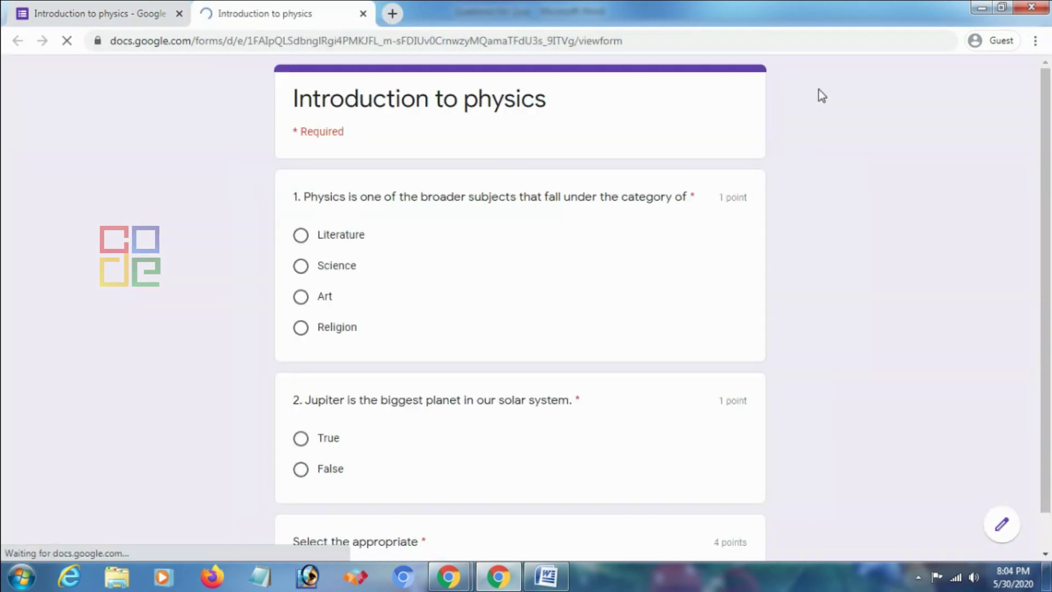
{"action": "scroll", "coordinate": [428, 255], "scroll_direction": "down", "scroll_amount": 1}
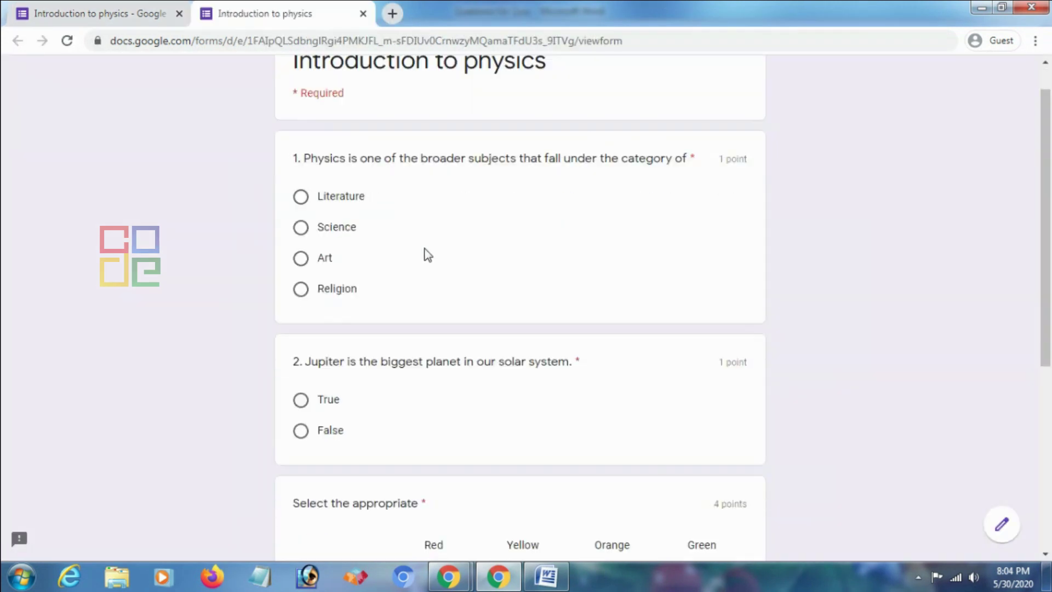
{"action": "scroll", "coordinate": [428, 255], "scroll_direction": "down", "scroll_amount": 3}
{"action": "scroll", "coordinate": [376, 288], "scroll_direction": "down", "scroll_amount": 2}
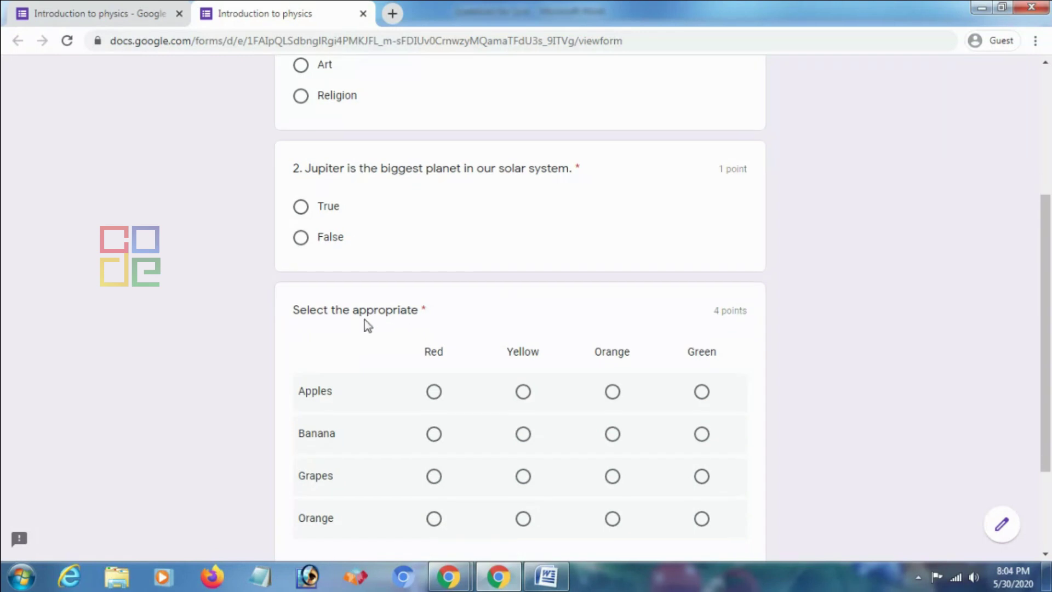
{"action": "scroll", "coordinate": [368, 325], "scroll_direction": "down", "scroll_amount": 2}
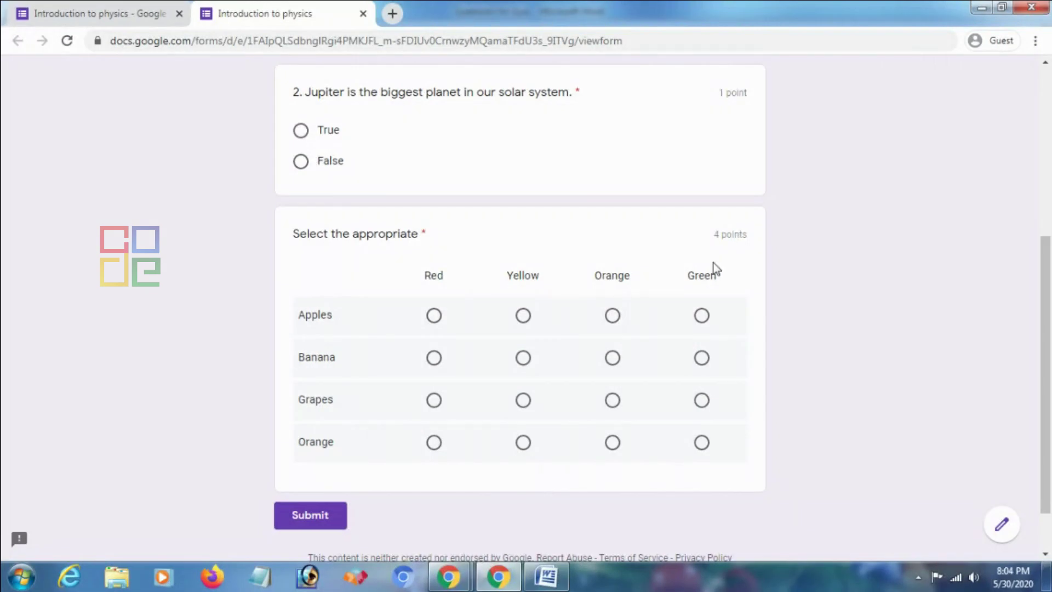
{"action": "left_click", "coordinate": [363, 13]}
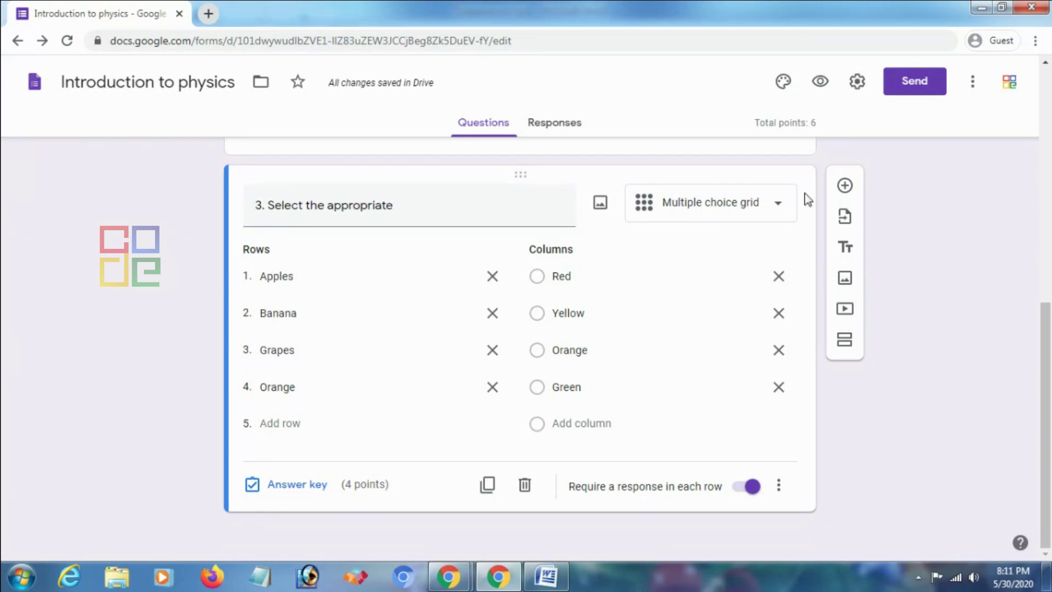
Add a new question below the fruit colour grid and start inserting an image into it
{"action": "left_click", "coordinate": [844, 186]}
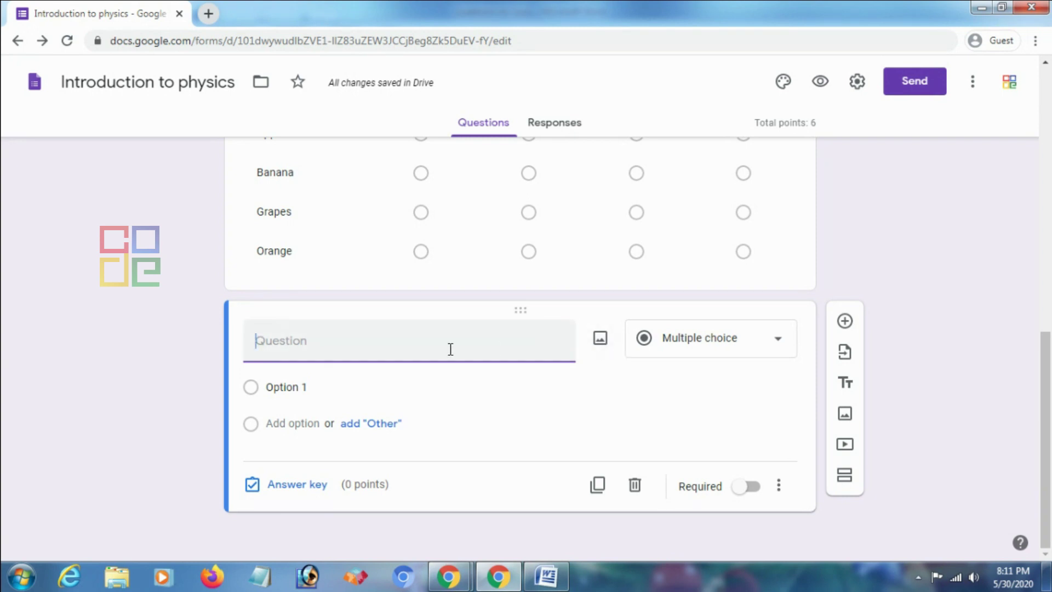
{"action": "left_click", "coordinate": [600, 344]}
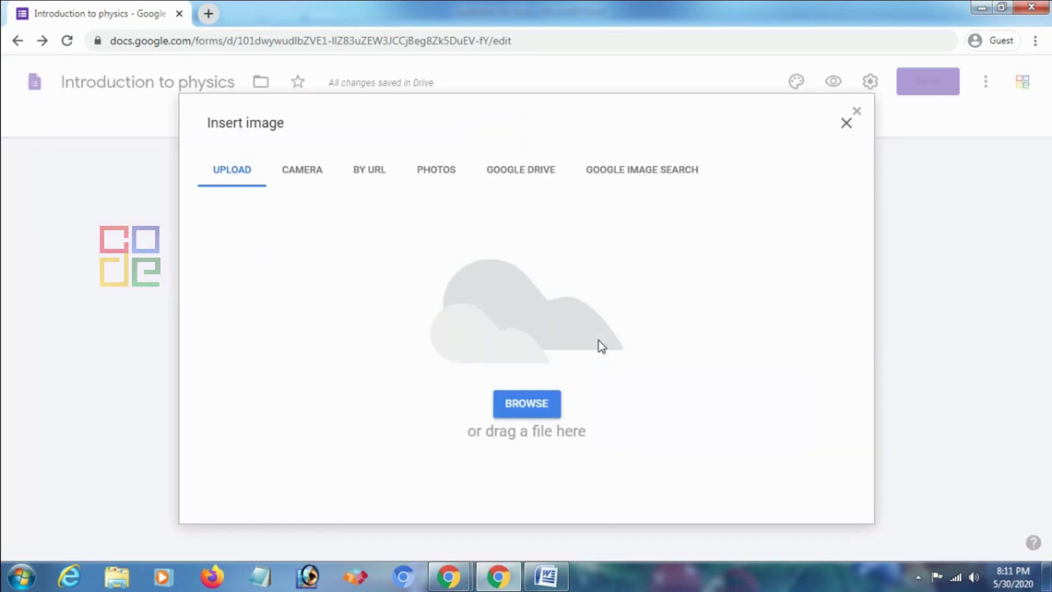
Upload the portrait image from the Downloads folder into the new question
{"action": "left_click", "coordinate": [531, 400]}
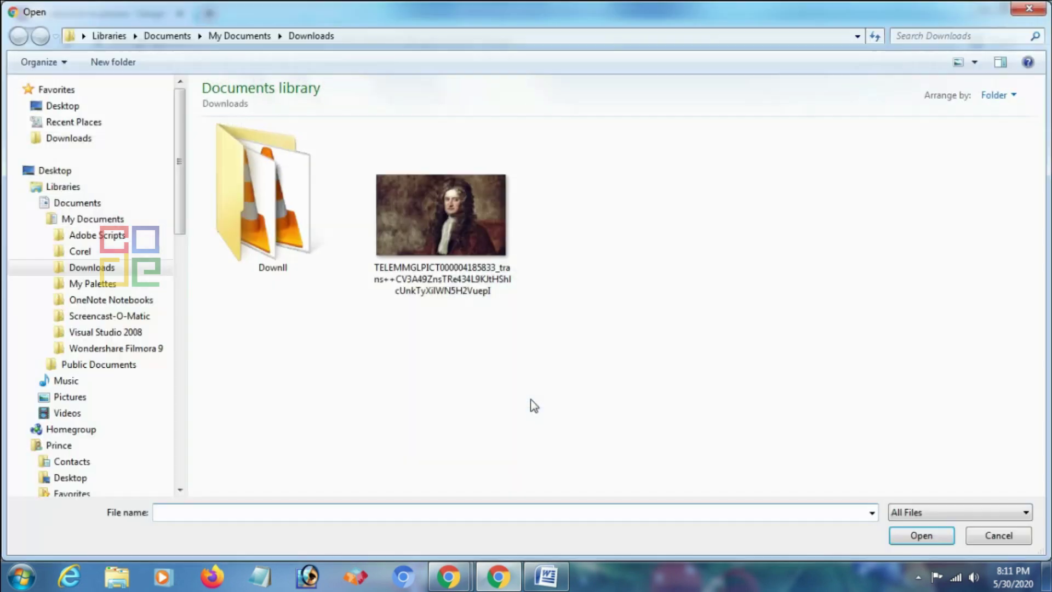
{"action": "left_click", "coordinate": [492, 266]}
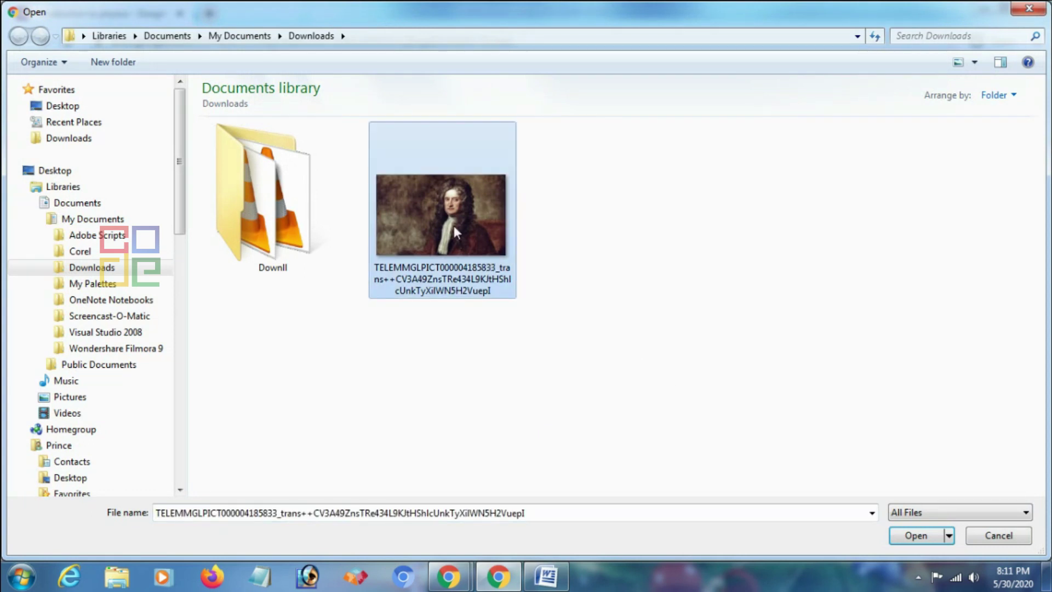
{"action": "left_click", "coordinate": [914, 536]}
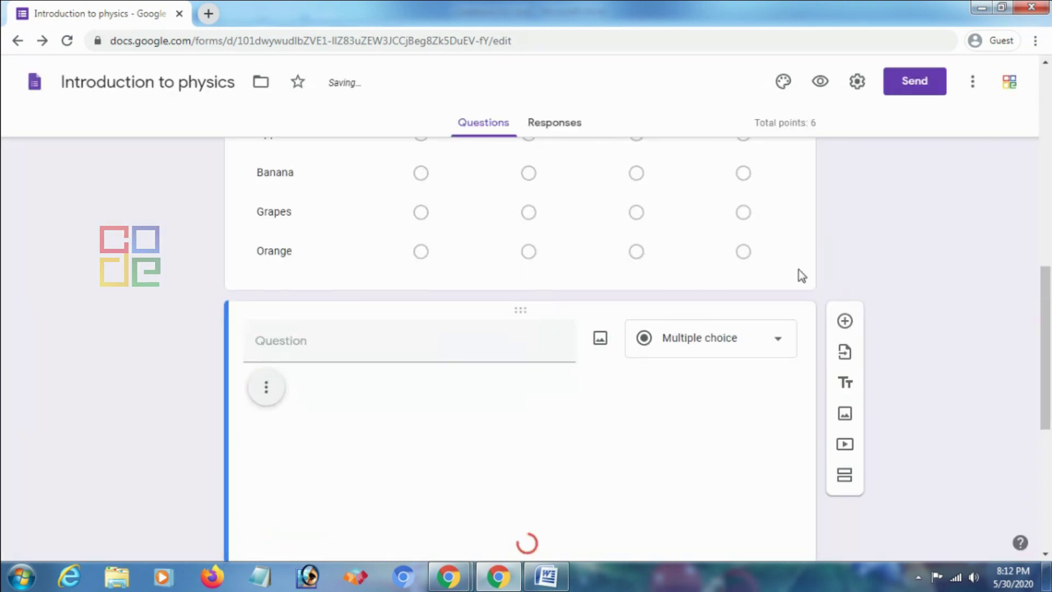
Title the new question '4. Who is this person'
{"action": "left_click", "coordinate": [383, 268]}
{"action": "type", "text": "4. "}
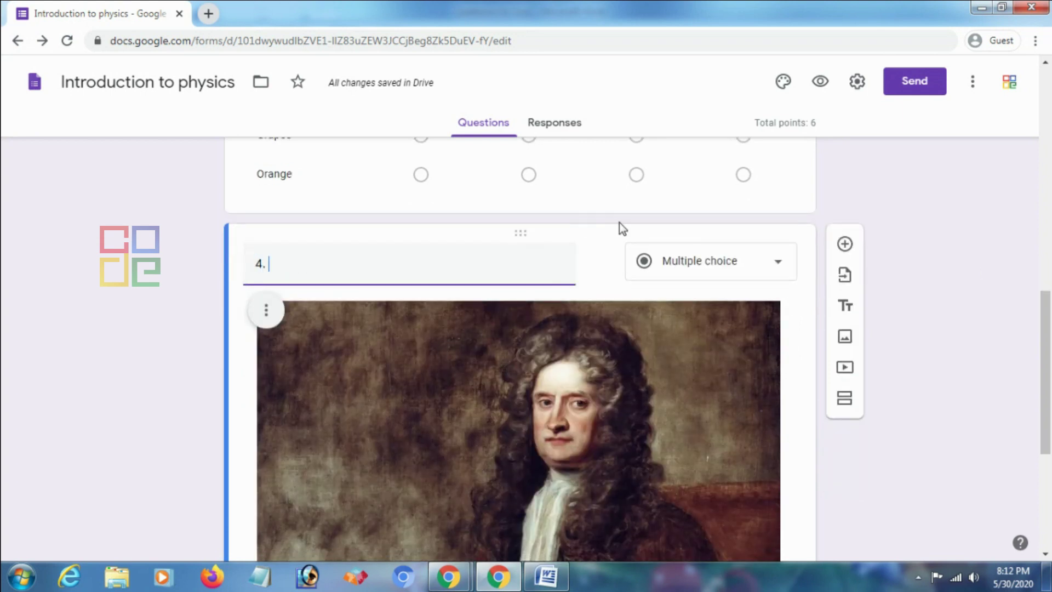
{"action": "type", "text": "Who"}
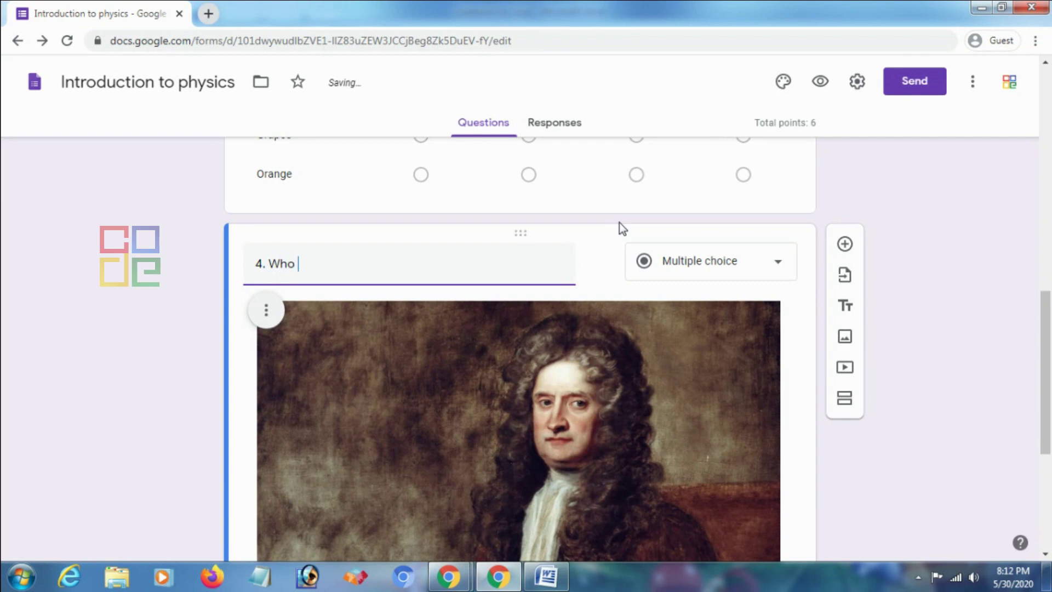
{"action": "type", "text": " is this person?"}
{"action": "scroll", "coordinate": [611, 231], "scroll_direction": "down", "scroll_amount": 5}
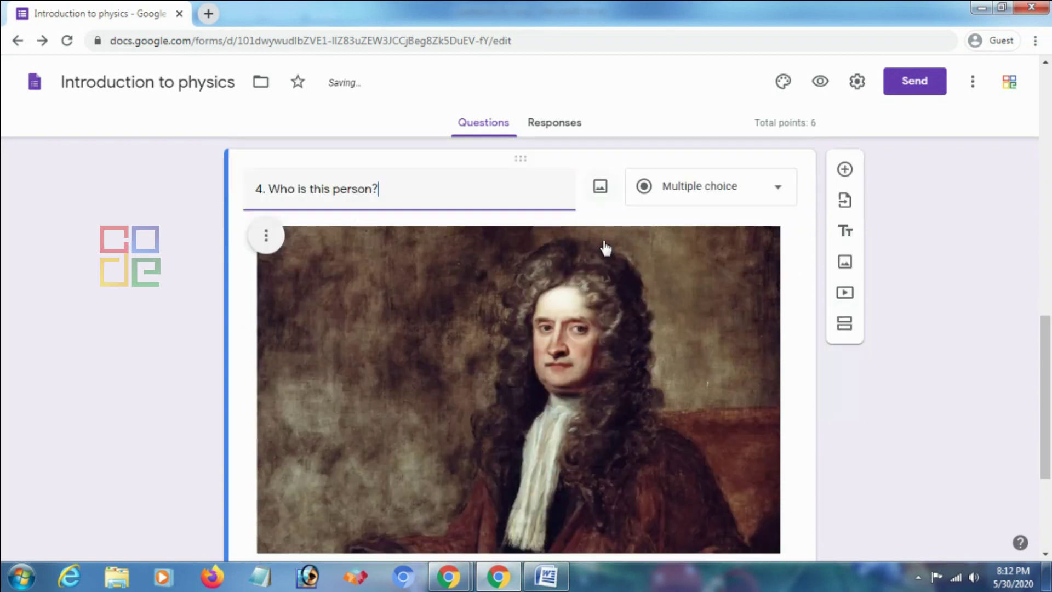
Enter the first option 'Albert Einstein', correcting 'Eienstein' via the spelling suggestion
{"action": "left_click", "coordinate": [299, 445]}
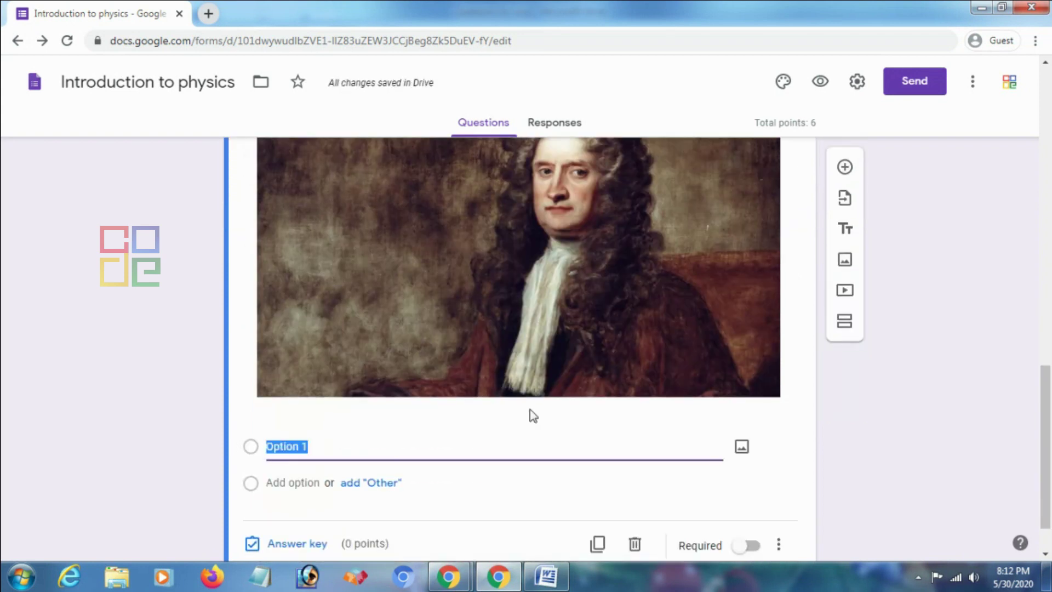
{"action": "type", "text": "Albwert"}
{"action": "key", "text": "BackSpace"}
{"action": "key", "text": "BackSpace"}
{"action": "key", "text": "BackSpace"}
{"action": "key", "text": "BackSpace"}
{"action": "type", "text": "e"}
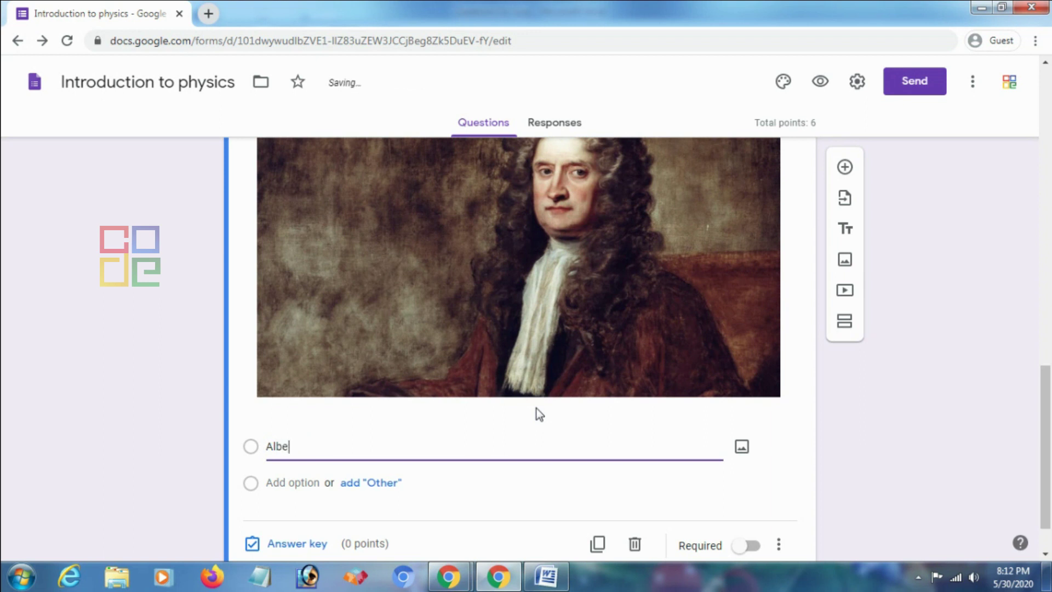
{"action": "type", "text": "rt Eienstein"}
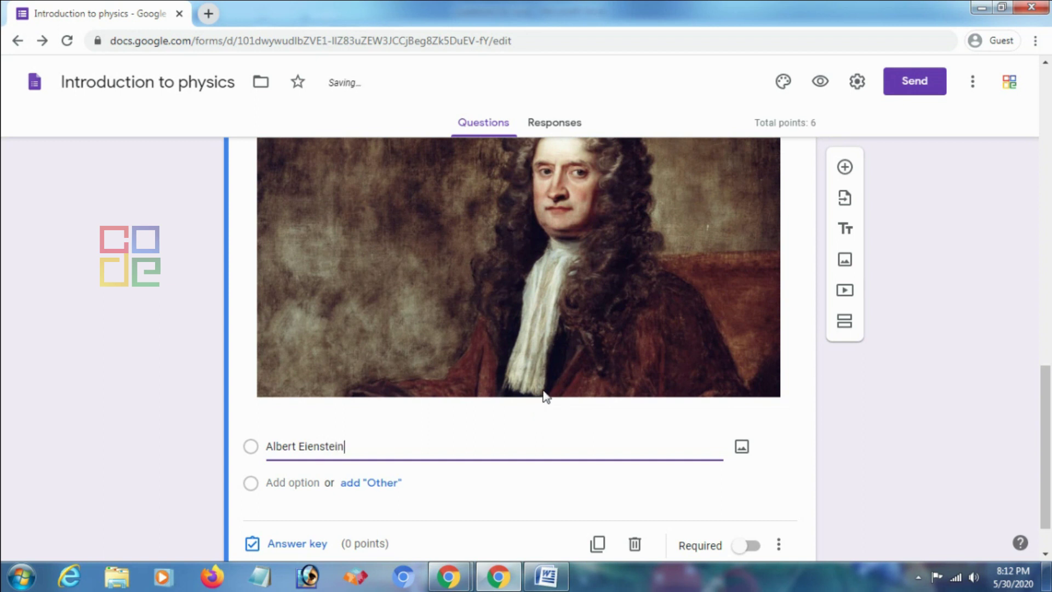
{"action": "left_click", "coordinate": [282, 482]}
{"action": "right_click", "coordinate": [323, 445]}
{"action": "left_click", "coordinate": [324, 445]}
{"action": "right_click", "coordinate": [323, 445]}
{"action": "left_click", "coordinate": [409, 245]}
Add the second answer option 'Isaac Newton'
{"action": "left_click", "coordinate": [303, 481]}
{"action": "type", "text": "Isaac Ne"}
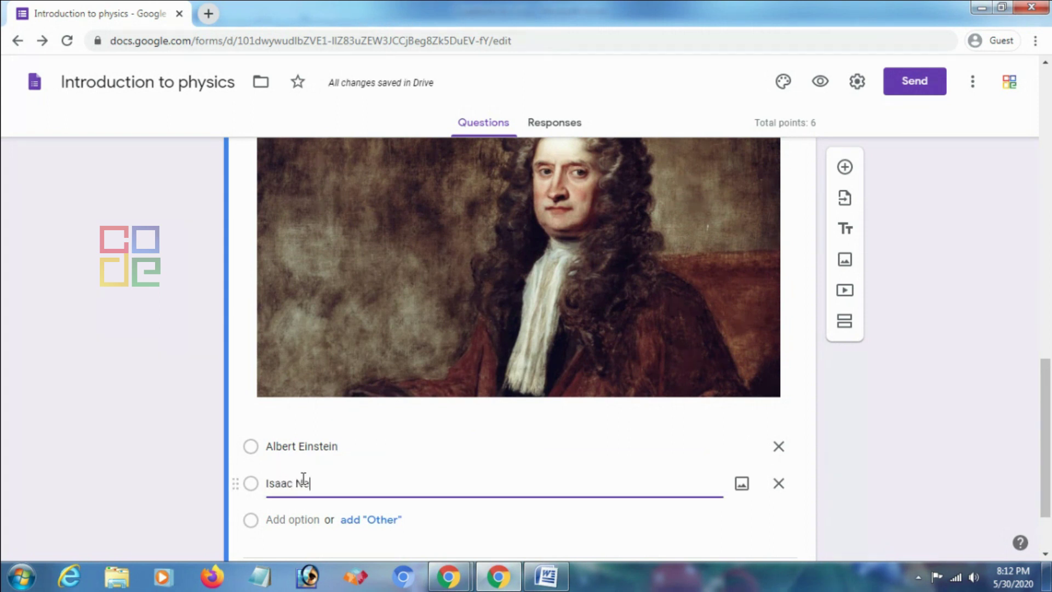
{"action": "left_click", "coordinate": [199, 470]}
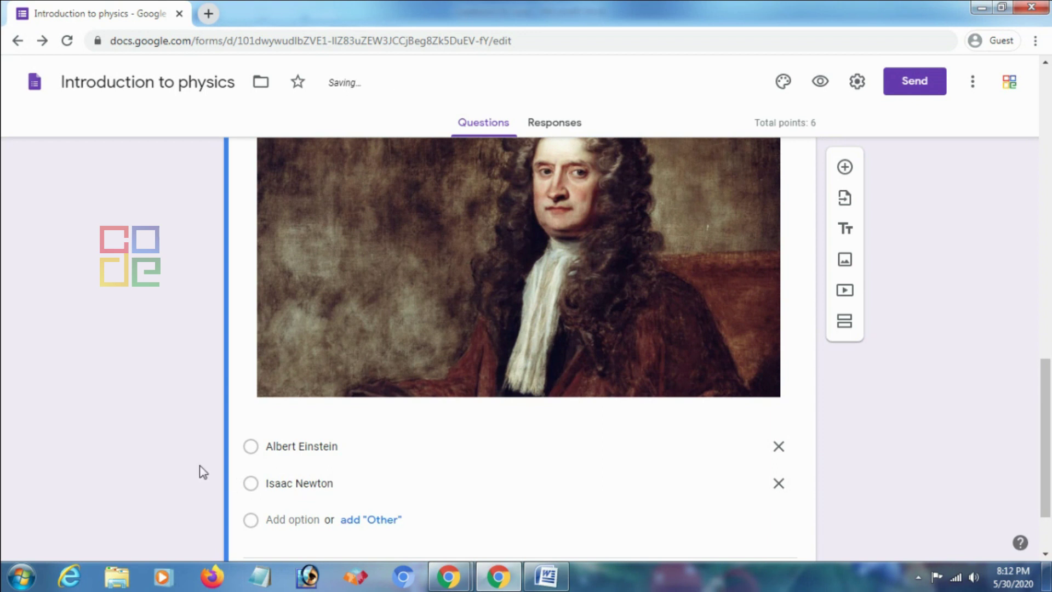
{"action": "scroll", "coordinate": [211, 470], "scroll_direction": "down", "scroll_amount": 2}
Mark Isaac Newton as question 4's correct answer, set its points, then make it required
{"action": "left_click", "coordinate": [282, 488]}
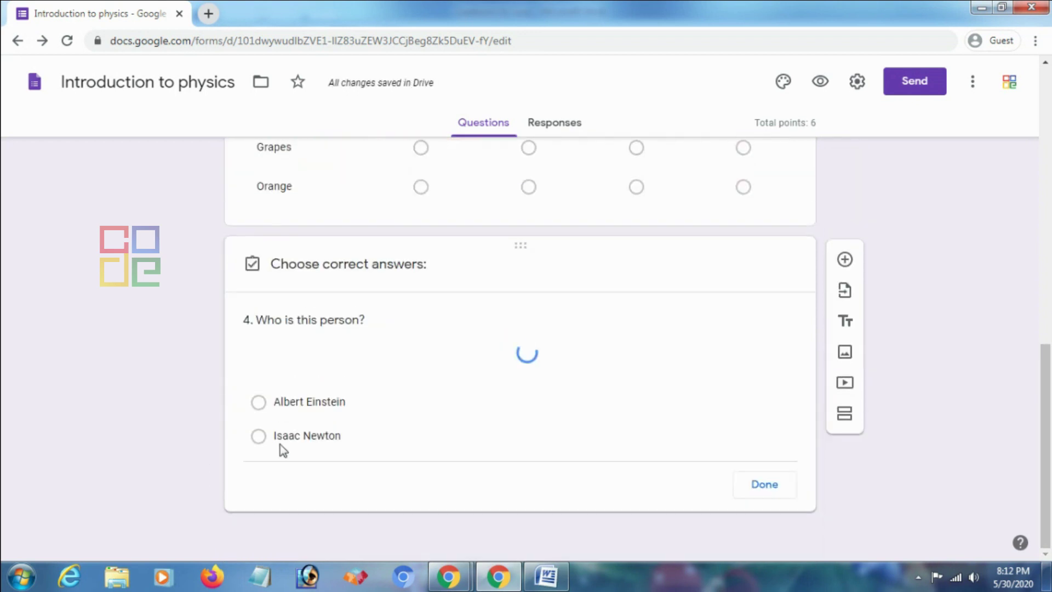
{"action": "scroll", "coordinate": [308, 388], "scroll_direction": "down", "scroll_amount": 4}
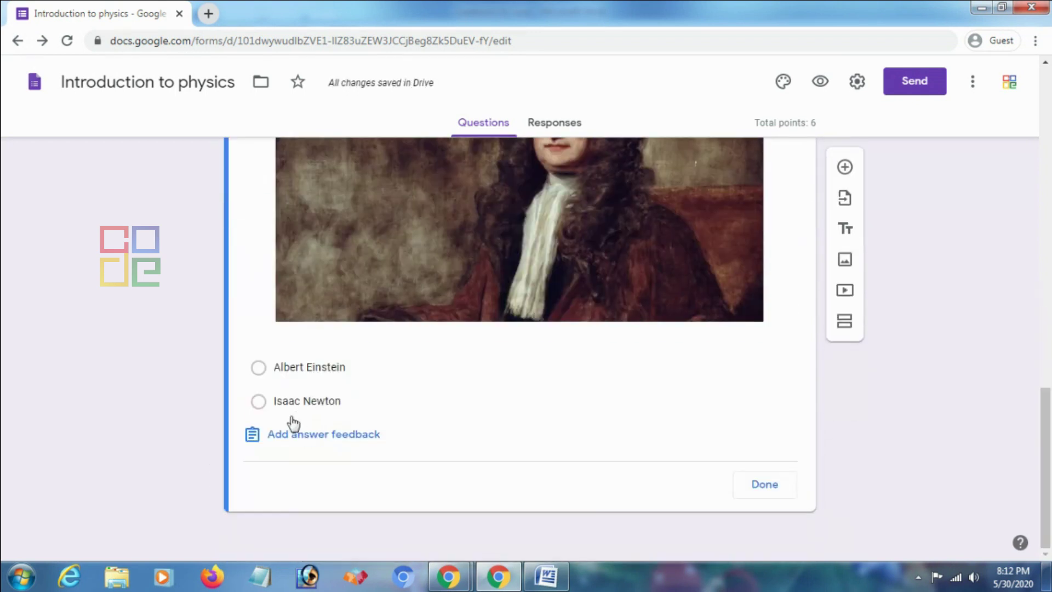
{"action": "left_click", "coordinate": [259, 402]}
{"action": "scroll", "coordinate": [763, 347], "scroll_direction": "up", "scroll_amount": 5}
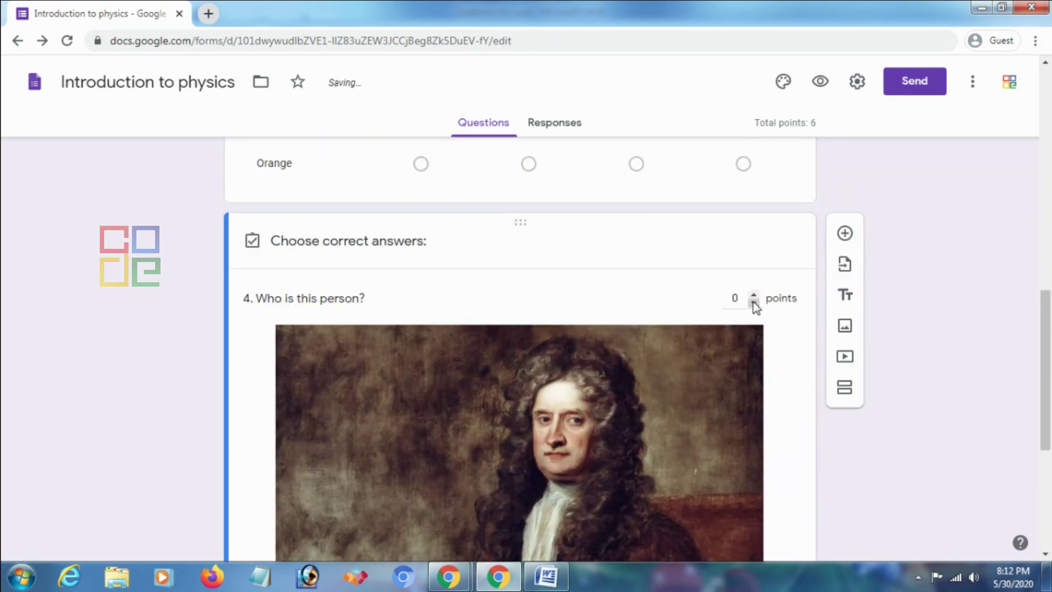
{"action": "left_click", "coordinate": [754, 295]}
{"action": "scroll", "coordinate": [756, 300], "scroll_direction": "down", "scroll_amount": 7}
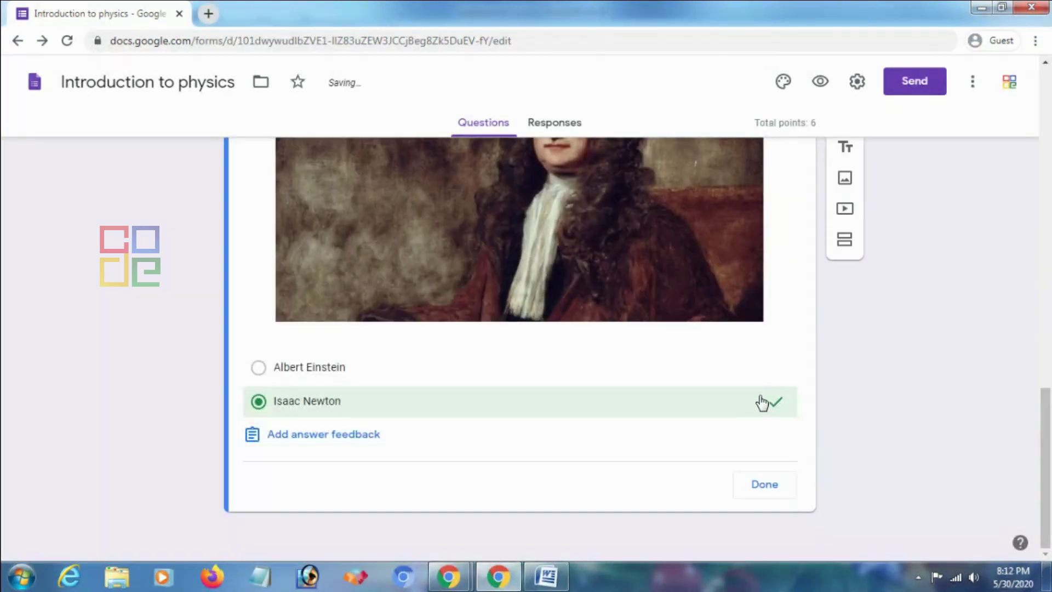
{"action": "left_click", "coordinate": [765, 485]}
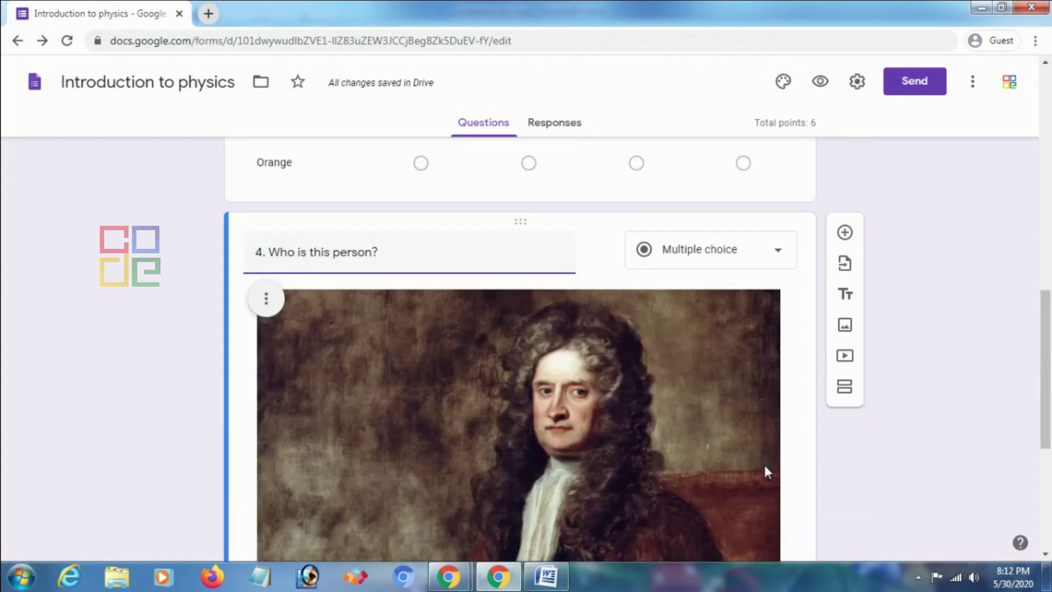
{"action": "scroll", "coordinate": [749, 465], "scroll_direction": "down", "scroll_amount": 5}
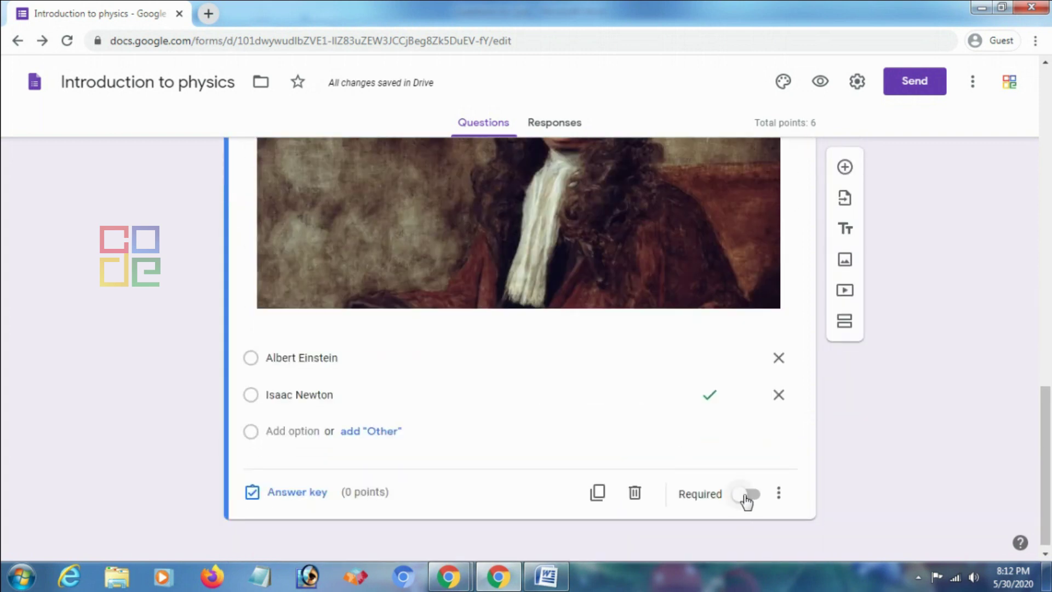
{"action": "left_click", "coordinate": [746, 495]}
Scroll through the form to review it, then switch to the Word quiz-questions document
{"action": "scroll", "coordinate": [743, 407], "scroll_direction": "up", "scroll_amount": 8}
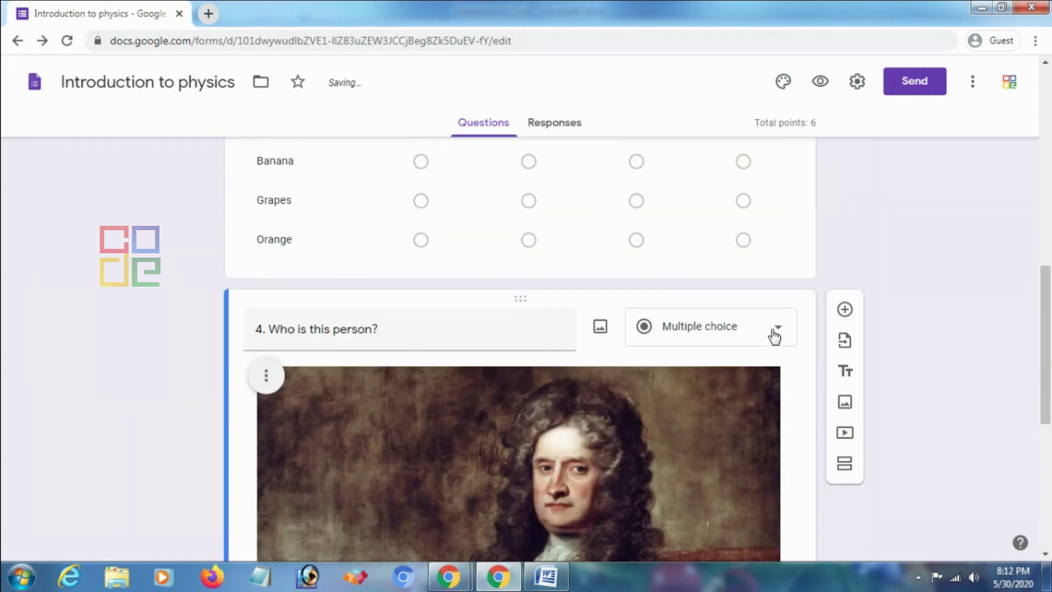
{"action": "scroll", "coordinate": [772, 342], "scroll_direction": "up", "scroll_amount": 15}
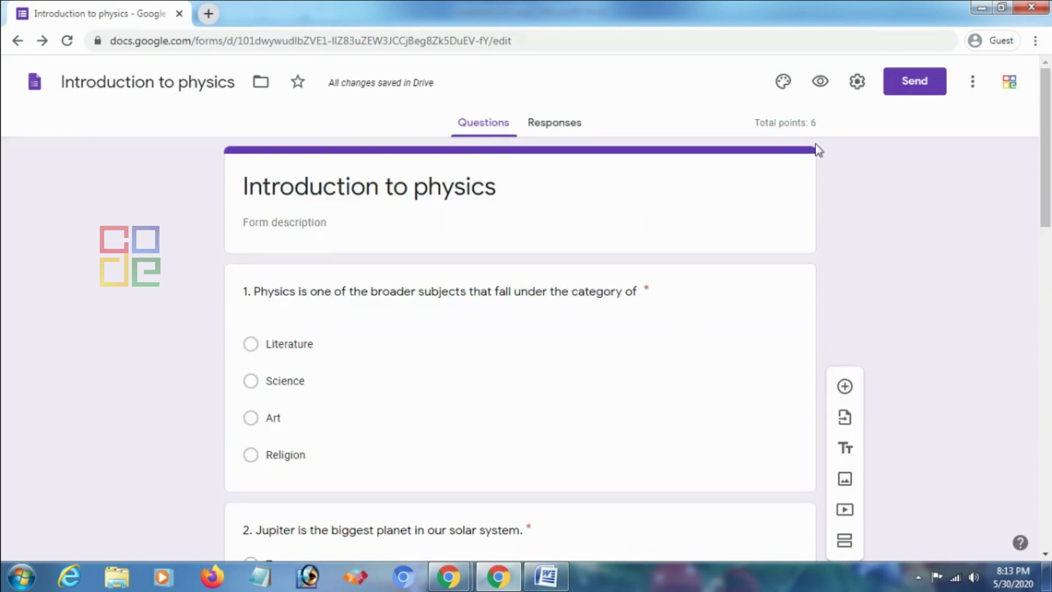
{"action": "scroll", "coordinate": [817, 141], "scroll_direction": "down", "scroll_amount": 1}
{"action": "scroll", "coordinate": [774, 227], "scroll_direction": "down", "scroll_amount": 11}
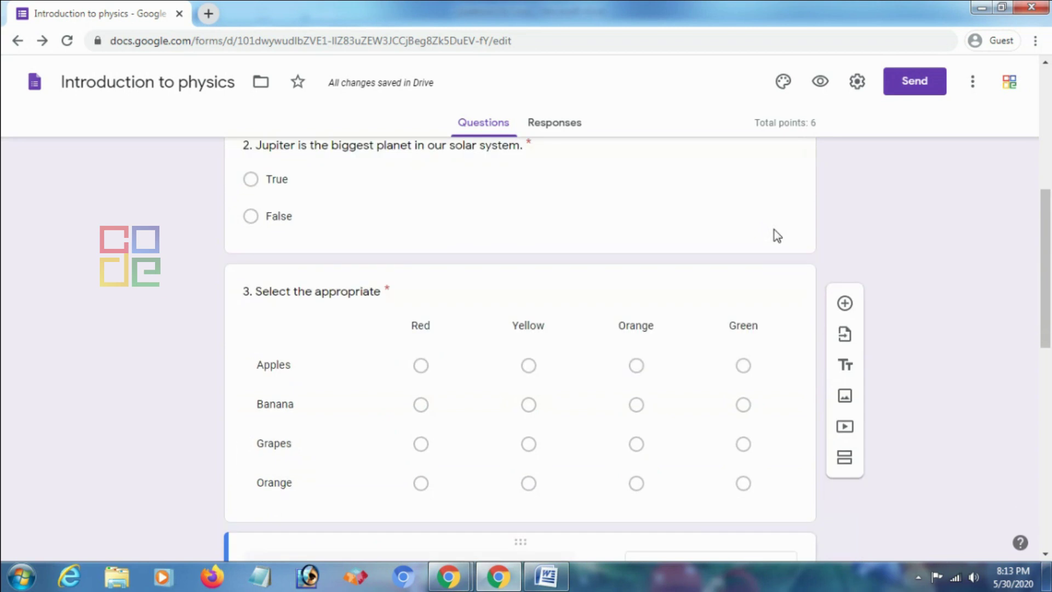
{"action": "scroll", "coordinate": [772, 235], "scroll_direction": "down", "scroll_amount": 6}
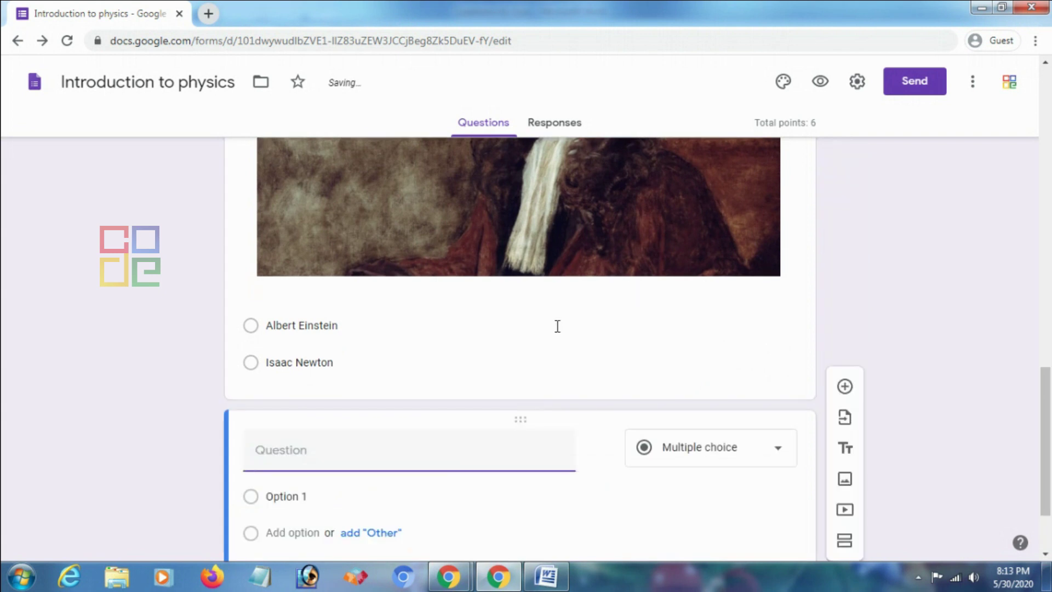
{"action": "left_click", "coordinate": [546, 570]}
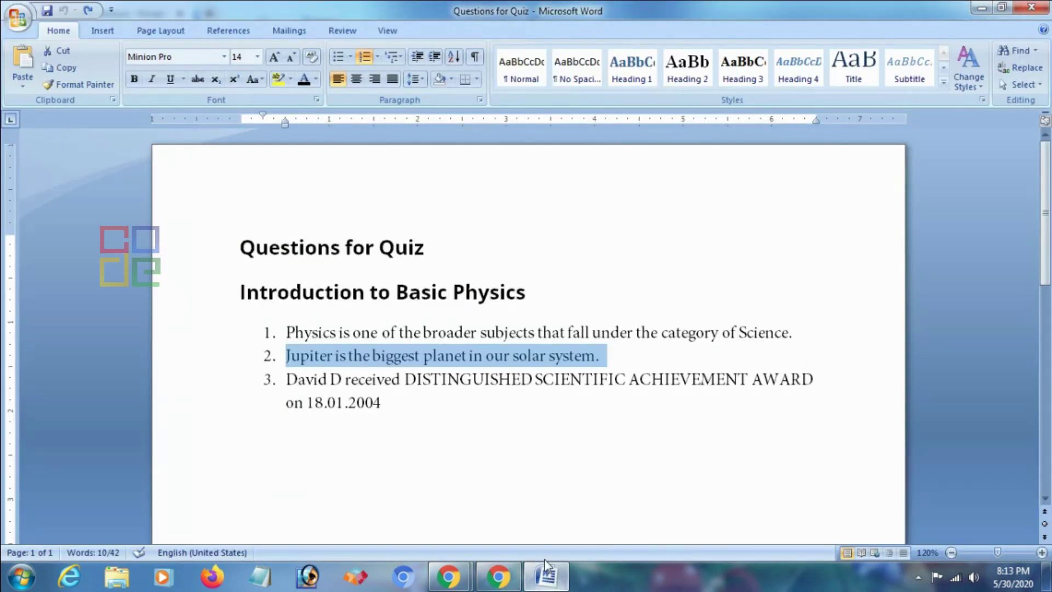
Copy item 3's text up to 'on' from Word, leaving out the date, and return to the form
{"action": "left_click_drag", "start_coordinate": [289, 383], "coordinate": [707, 394]}
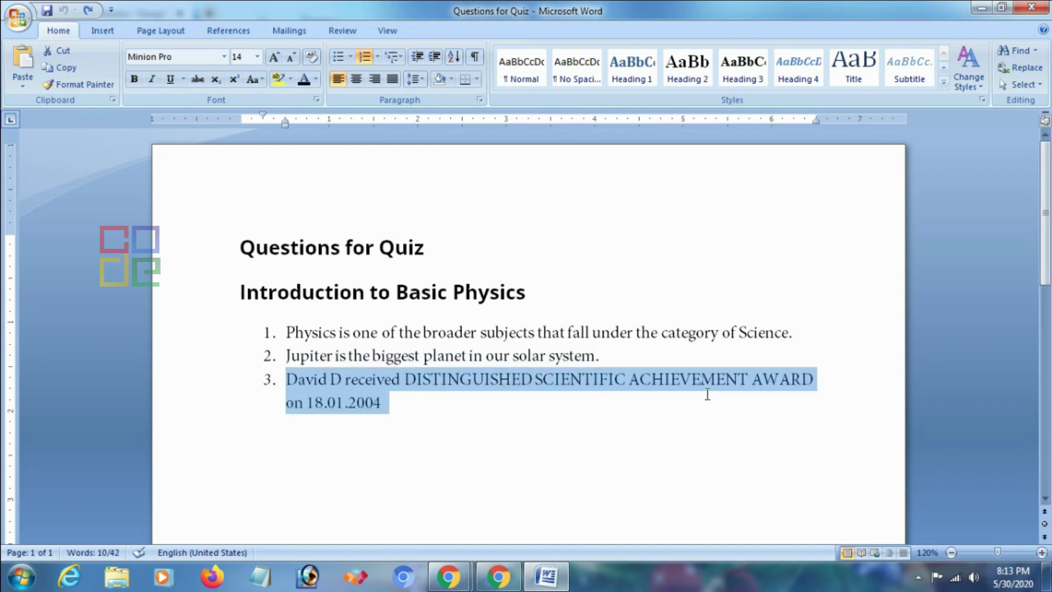
{"action": "left_click_drag", "start_coordinate": [397, 399], "coordinate": [305, 412]}
{"action": "right_click", "coordinate": [494, 393]}
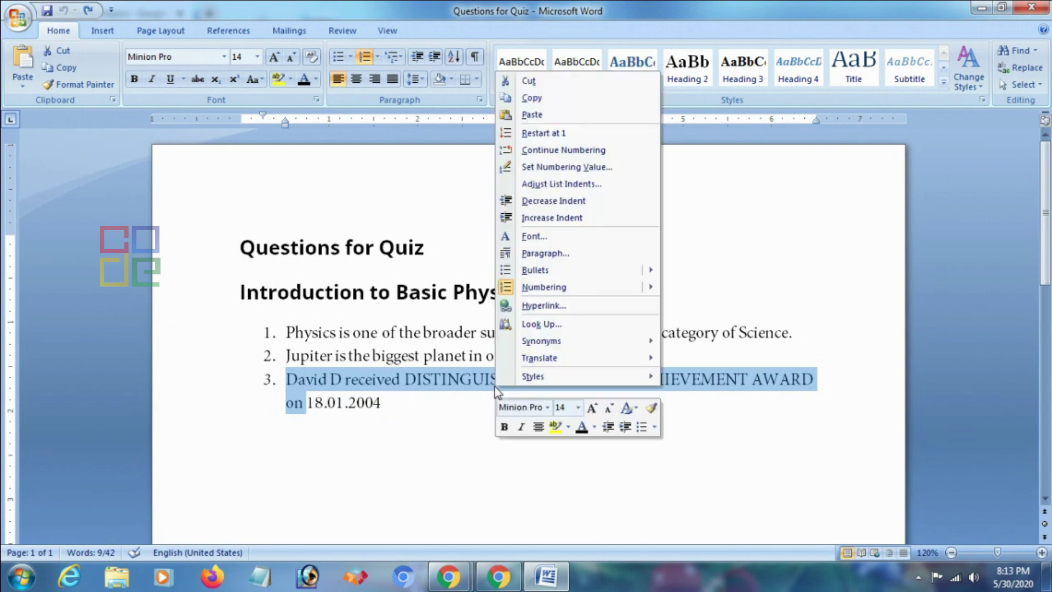
{"action": "left_click", "coordinate": [526, 97]}
{"action": "left_click", "coordinate": [498, 576]}
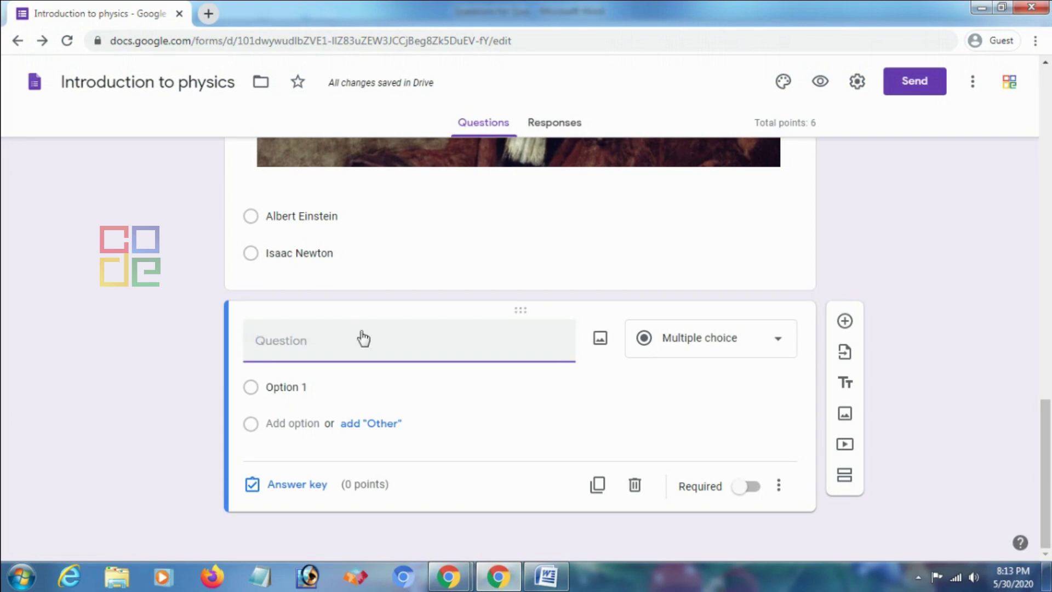
Title question 5 '5. David D received DISTINGUISHED SCIENTIFIC ACHIEVEMENT AWARD on' using the copied text
{"action": "scroll", "coordinate": [353, 353], "scroll_direction": "up", "scroll_amount": 11}
{"action": "scroll", "coordinate": [359, 352], "scroll_direction": "down", "scroll_amount": 10}
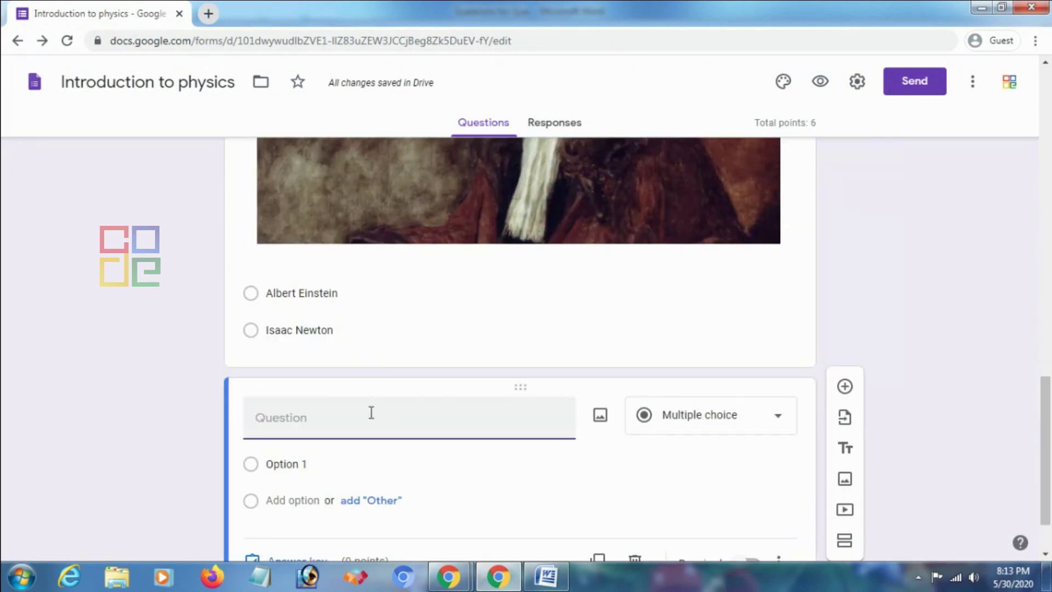
{"action": "left_click", "coordinate": [371, 413]}
{"action": "type", "text": "5."}
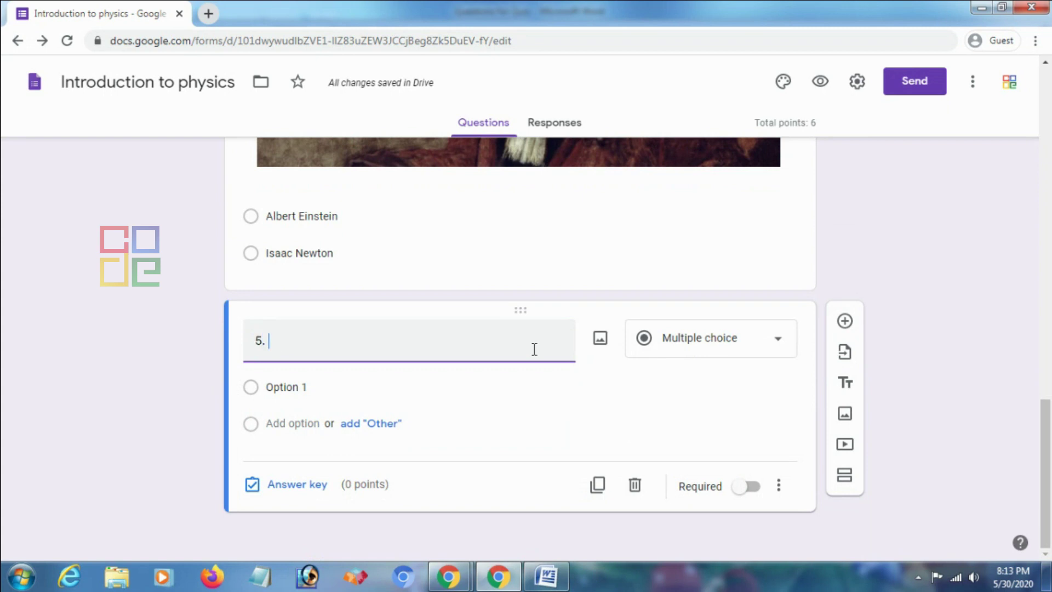
{"action": "type", "text": "3.\tDavid D received DISTINGUISHED SCIENTIFIC ACHIEVEMENT AWARD on"}
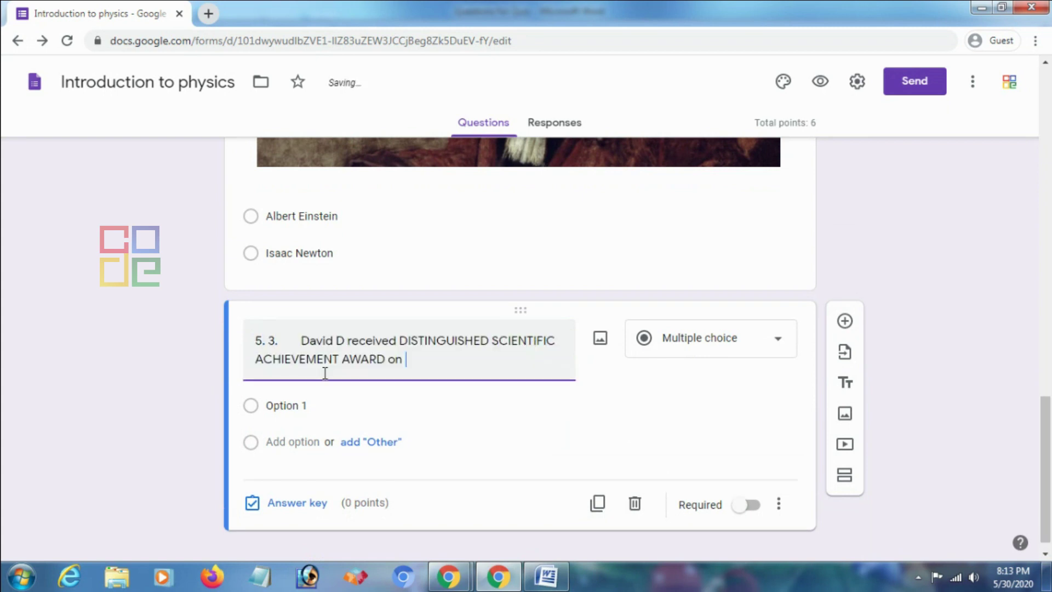
{"action": "left_click", "coordinate": [301, 341]}
{"action": "key", "text": "BackSpace"}
{"action": "key", "text": "BackSpace"}
{"action": "key", "text": "BackSpace"}
{"action": "key", "text": "BackSpace"}
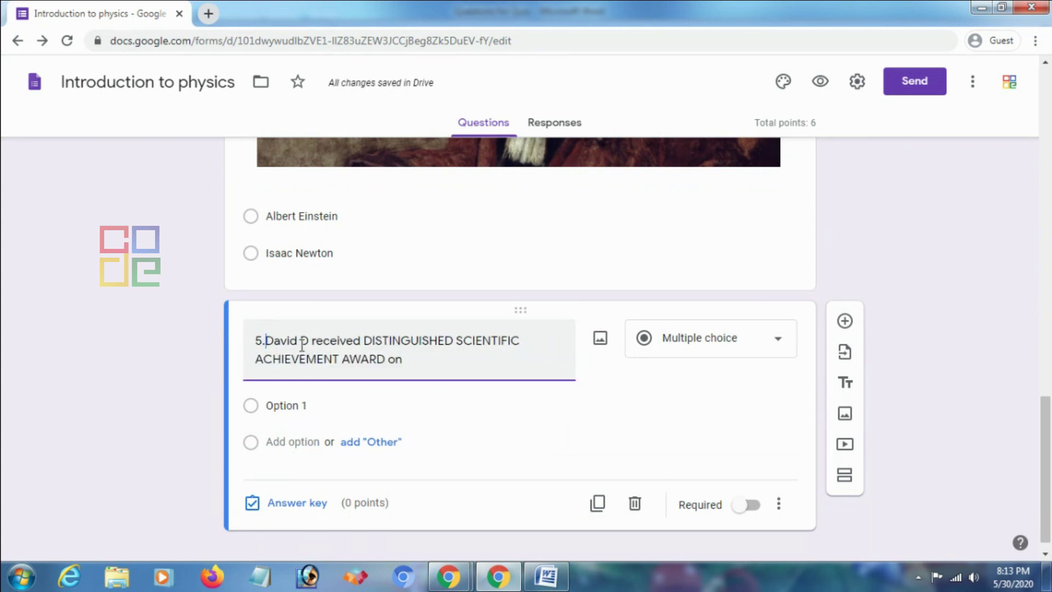
Enter answer options 2001, 2002 and 2004, checking the year in the Word document
{"action": "left_click", "coordinate": [295, 405]}
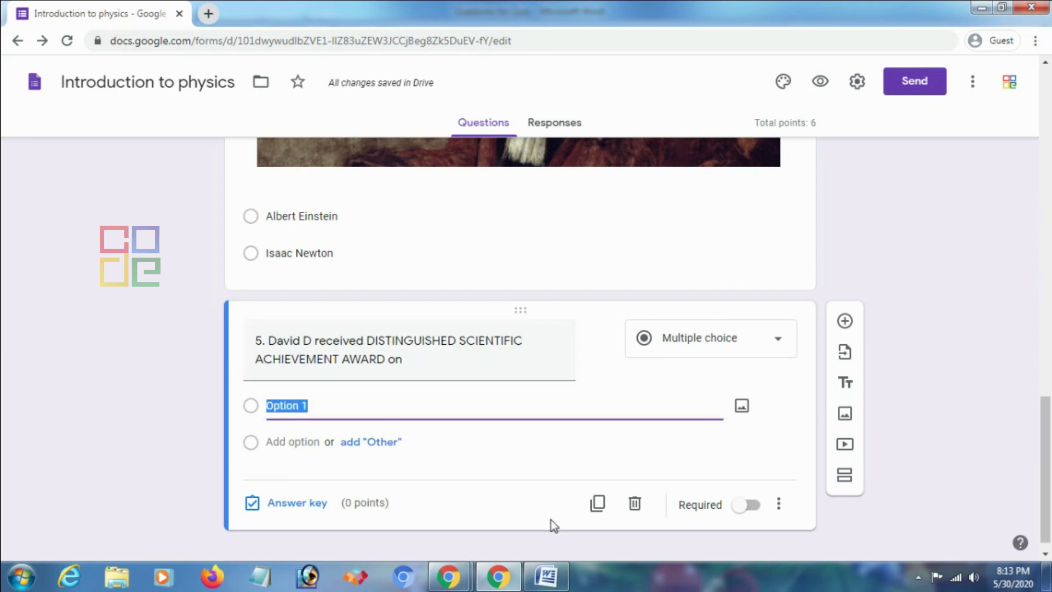
{"action": "left_click", "coordinate": [546, 576]}
{"action": "left_click_drag", "start_coordinate": [384, 405], "coordinate": [358, 406]}
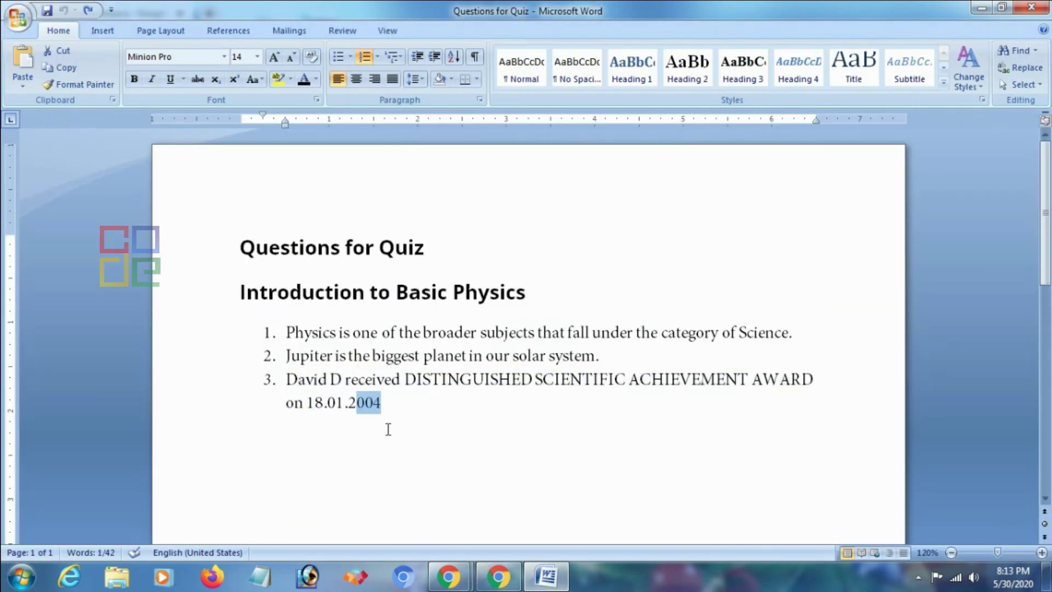
{"action": "key", "text": "alt+Tab"}
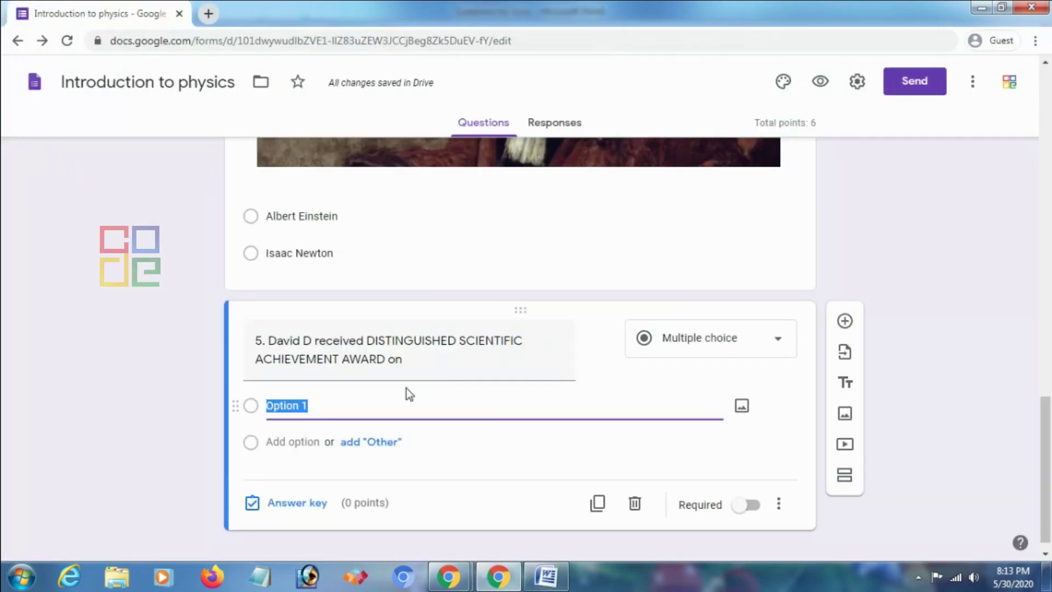
{"action": "type", "text": "2001"}
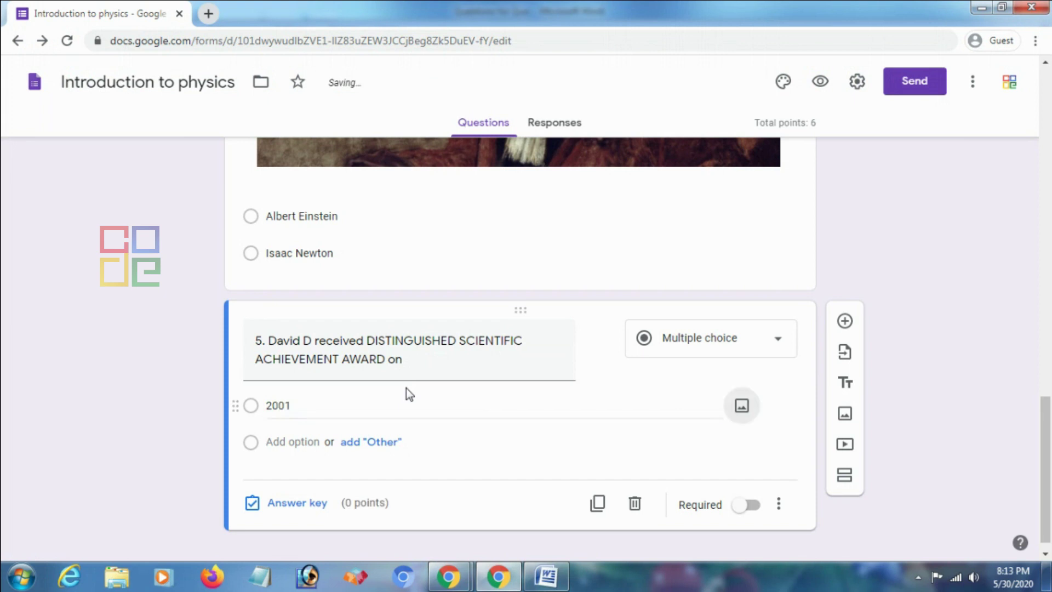
{"action": "left_click", "coordinate": [293, 442]}
{"action": "type", "text": "2002"}
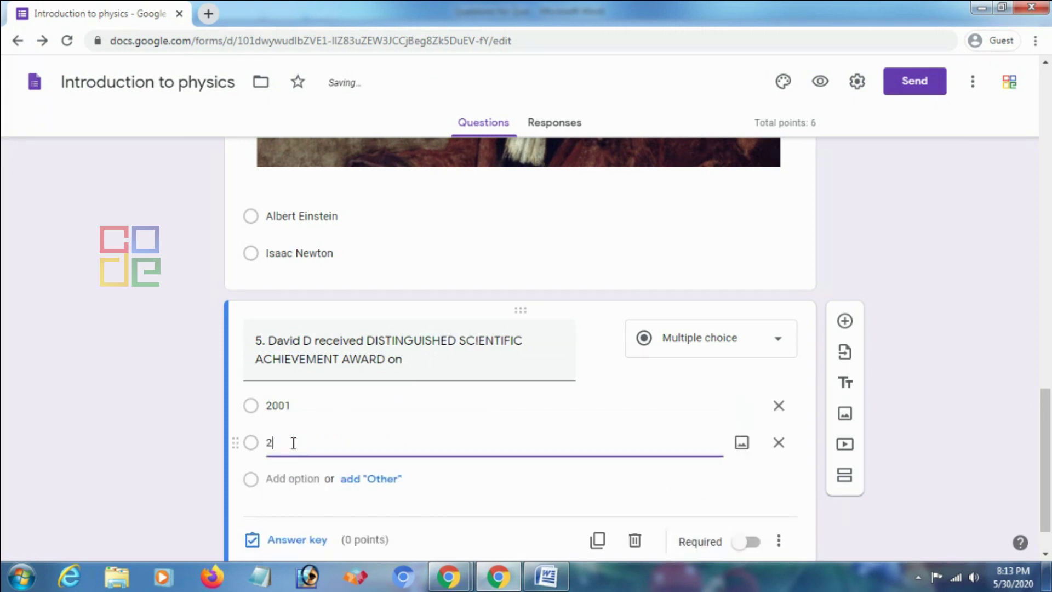
{"action": "left_click", "coordinate": [284, 478]}
{"action": "type", "text": "2004"}
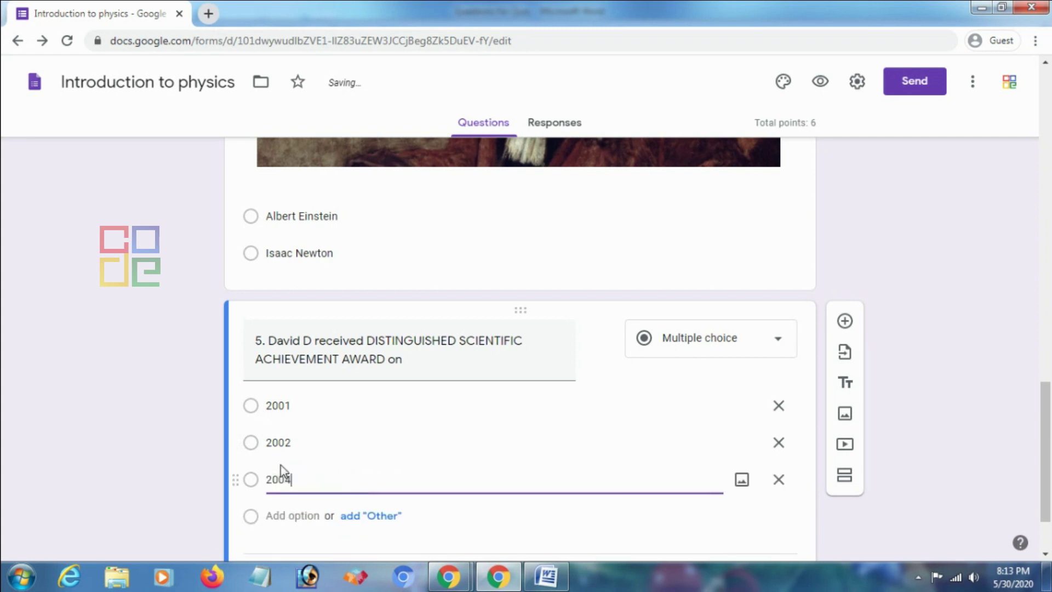
{"action": "scroll", "coordinate": [173, 400], "scroll_direction": "down", "scroll_amount": 1}
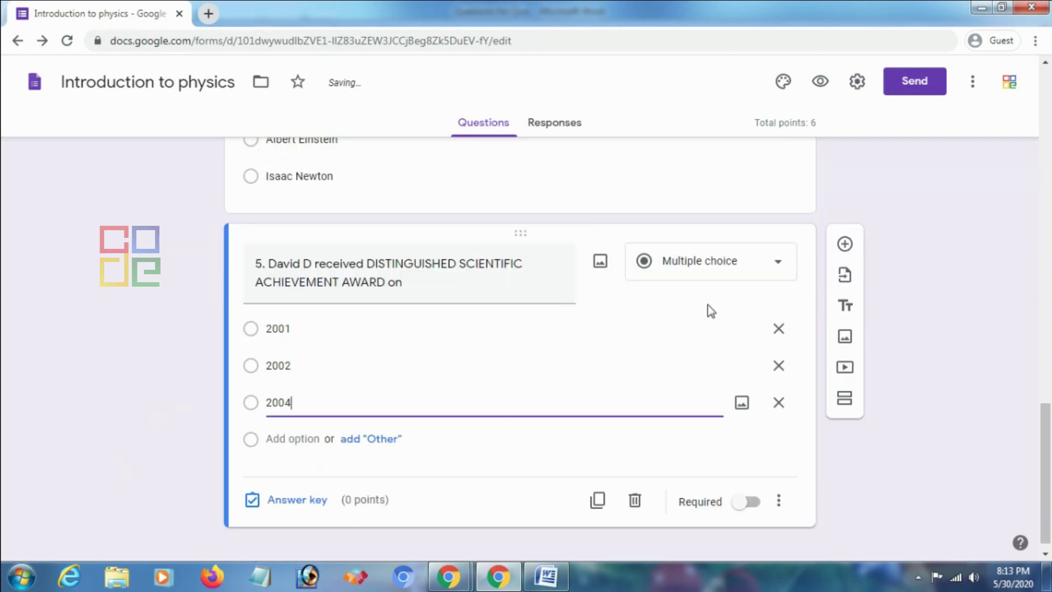
Make 2004 question 5's 1-point correct answer, mark it required, and add a new question
{"action": "left_click", "coordinate": [295, 501]}
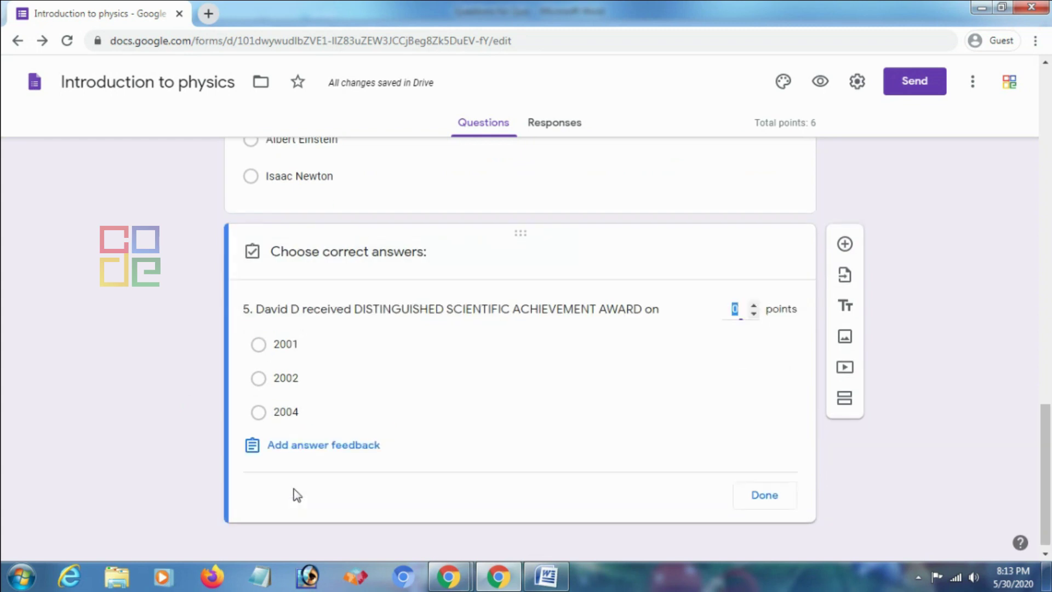
{"action": "left_click", "coordinate": [258, 412]}
{"action": "left_click", "coordinate": [755, 304]}
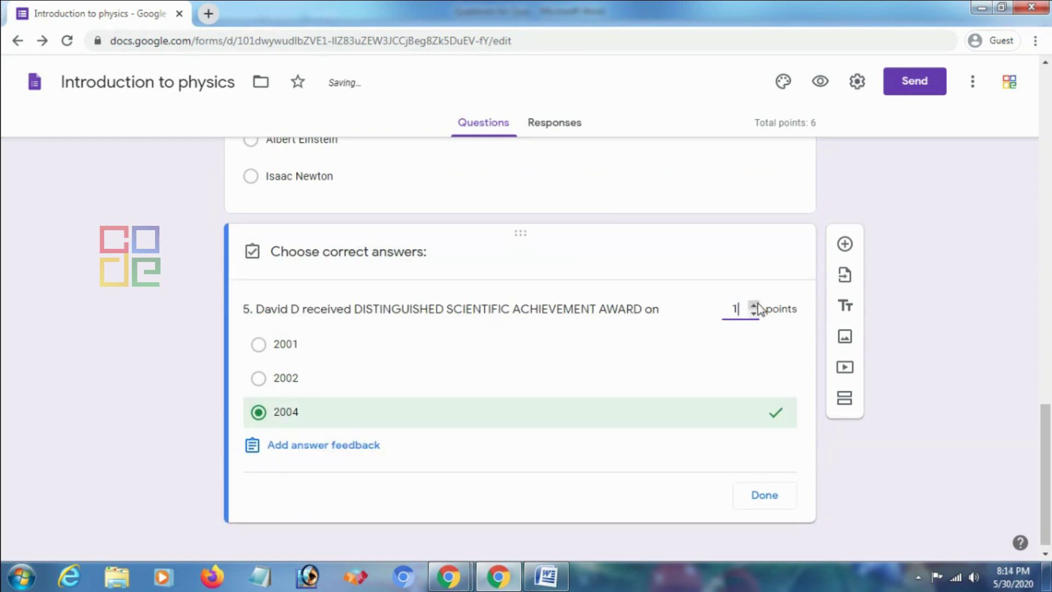
{"action": "left_click", "coordinate": [765, 496]}
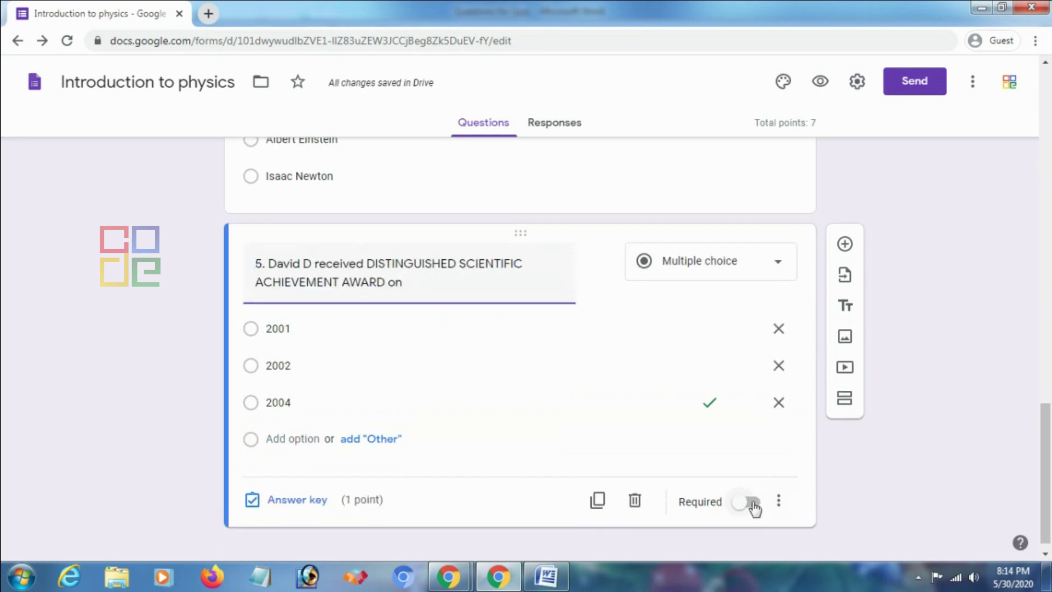
{"action": "left_click", "coordinate": [752, 503]}
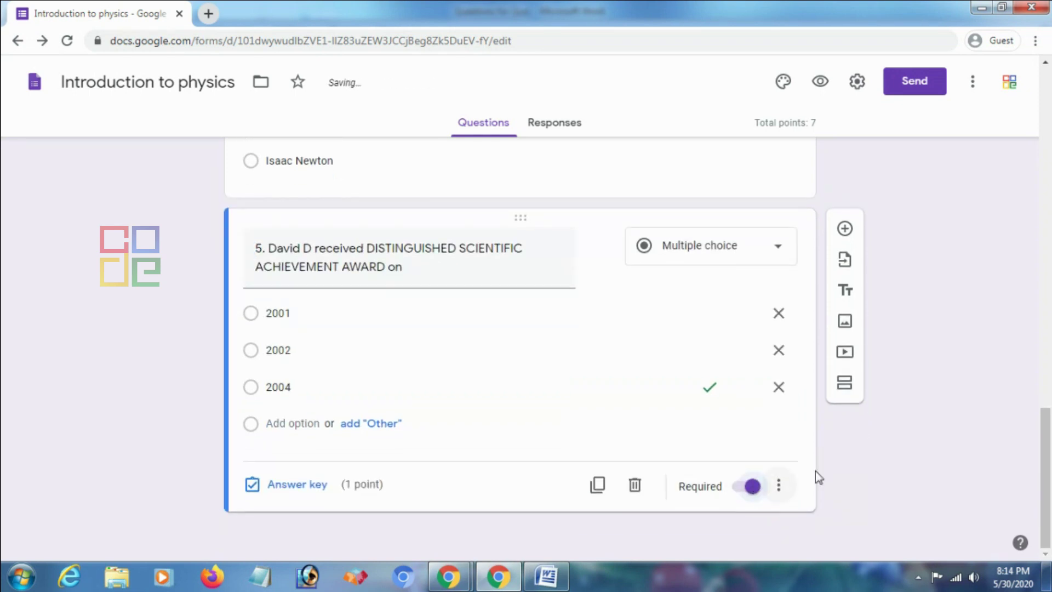
{"action": "left_click", "coordinate": [844, 229]}
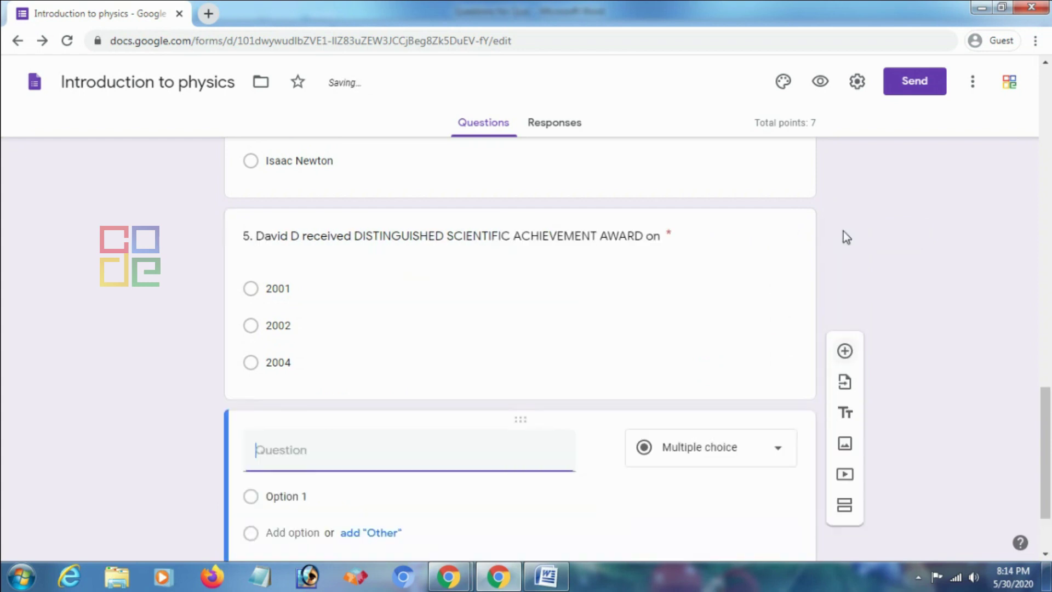
Title question 6 '6. How you feel about this Quiz?'
{"action": "type", "text": "6. How "}
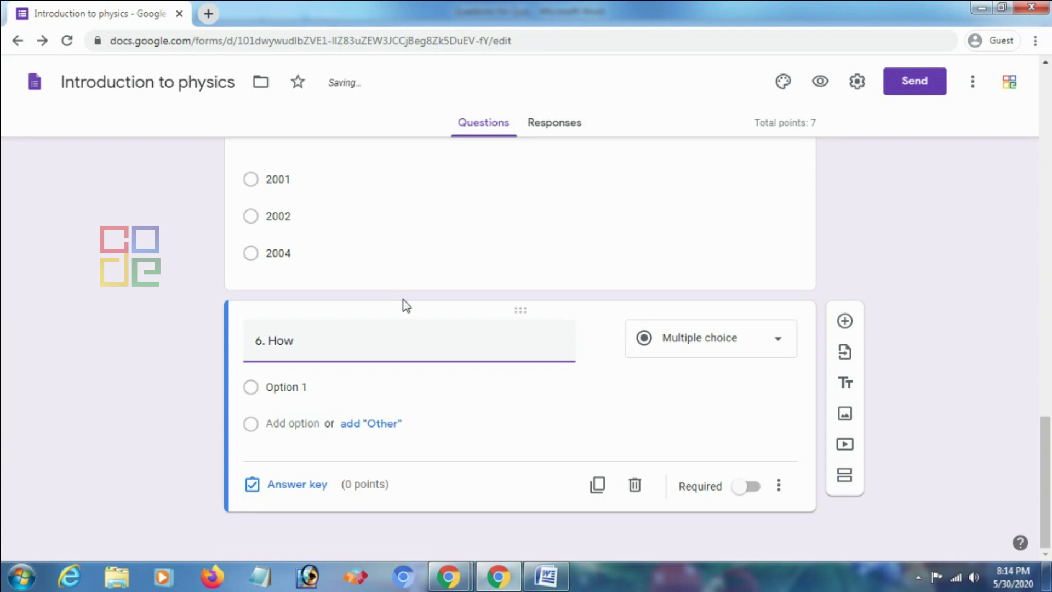
{"action": "type", "text": "you feel about this Quiz?"}
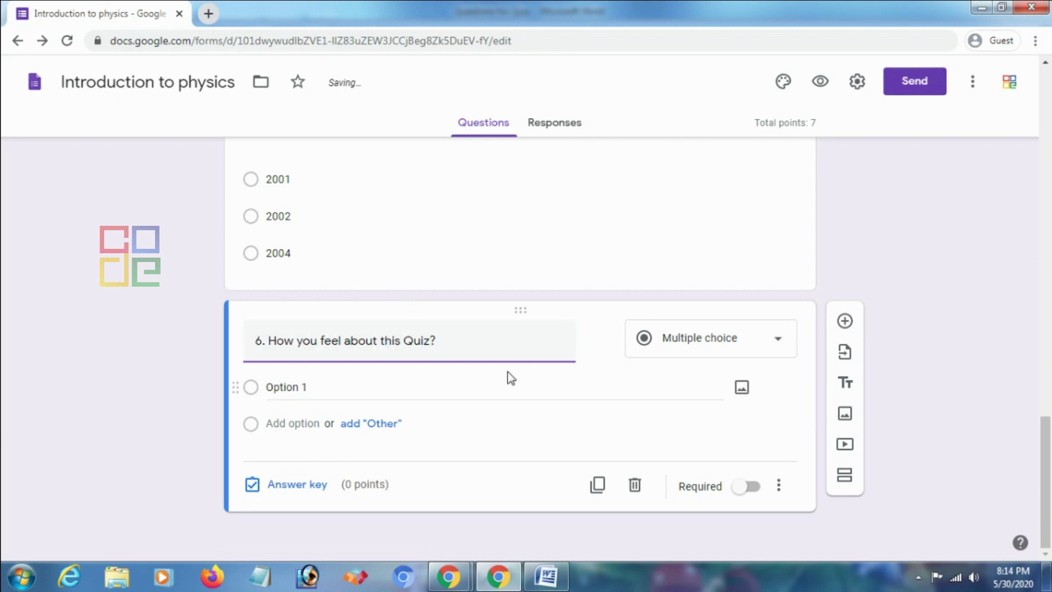
{"action": "left_click", "coordinate": [781, 352]}
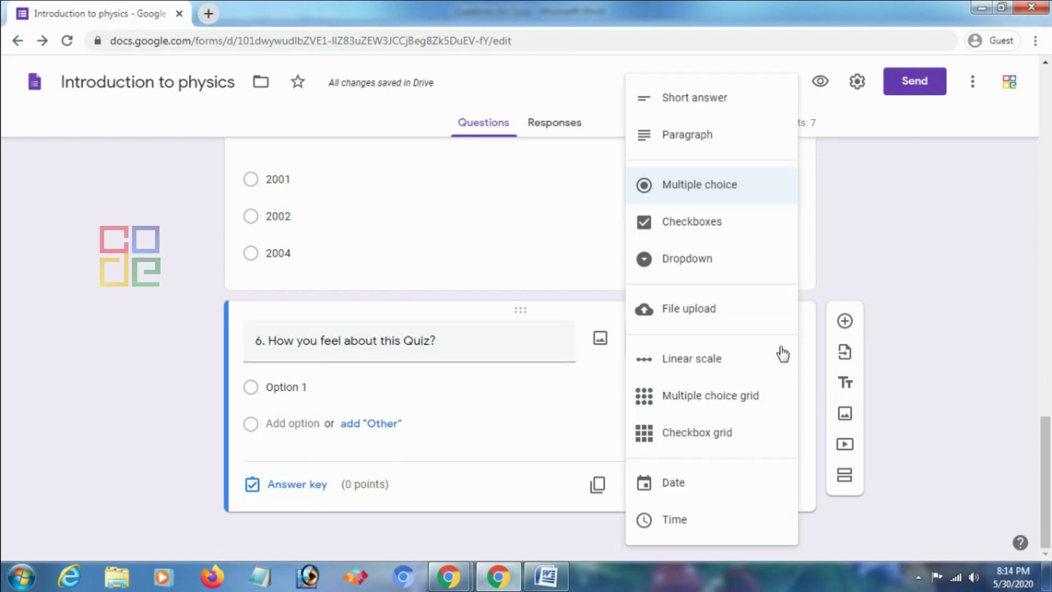
Make question 6 a linear scale labelled Easy and Hard, mark it required, and preview the quiz
{"action": "left_click", "coordinate": [707, 364]}
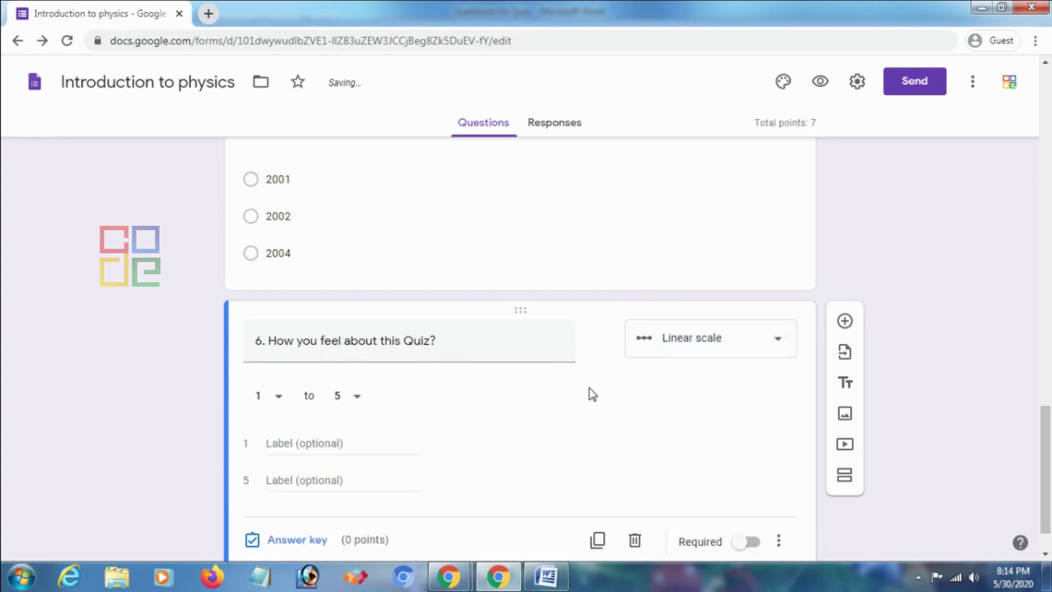
{"action": "left_click", "coordinate": [335, 388]}
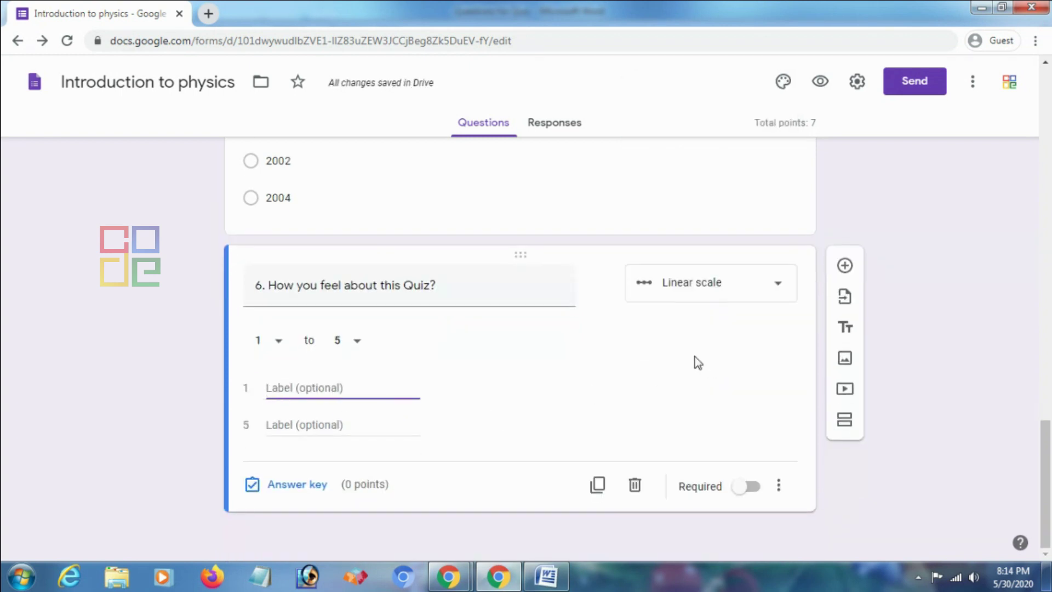
{"action": "type", "text": "E"}
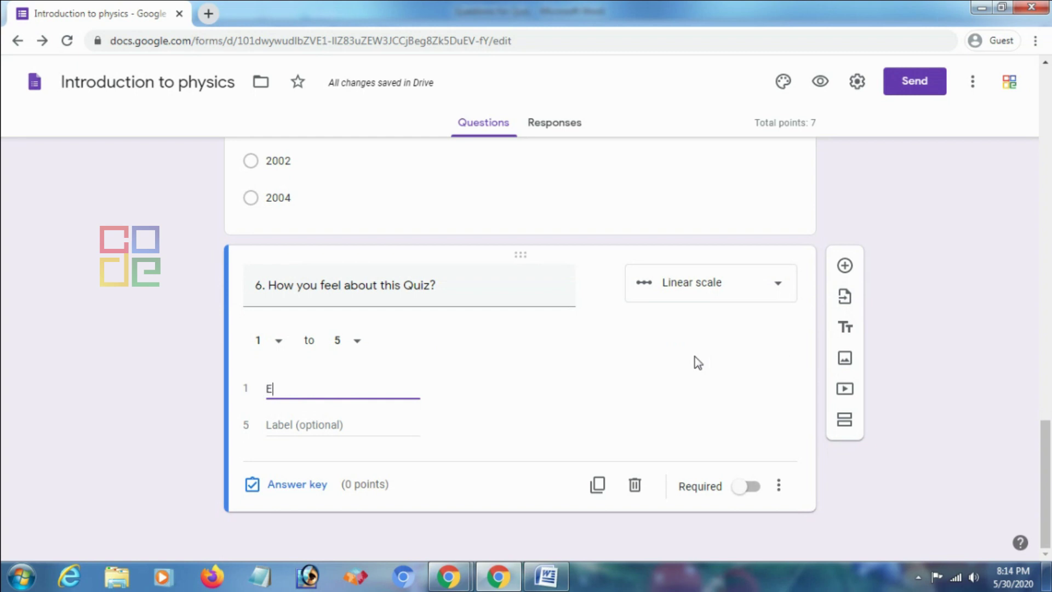
{"action": "type", "text": "ar"}
{"action": "key", "text": "BackSpace"}
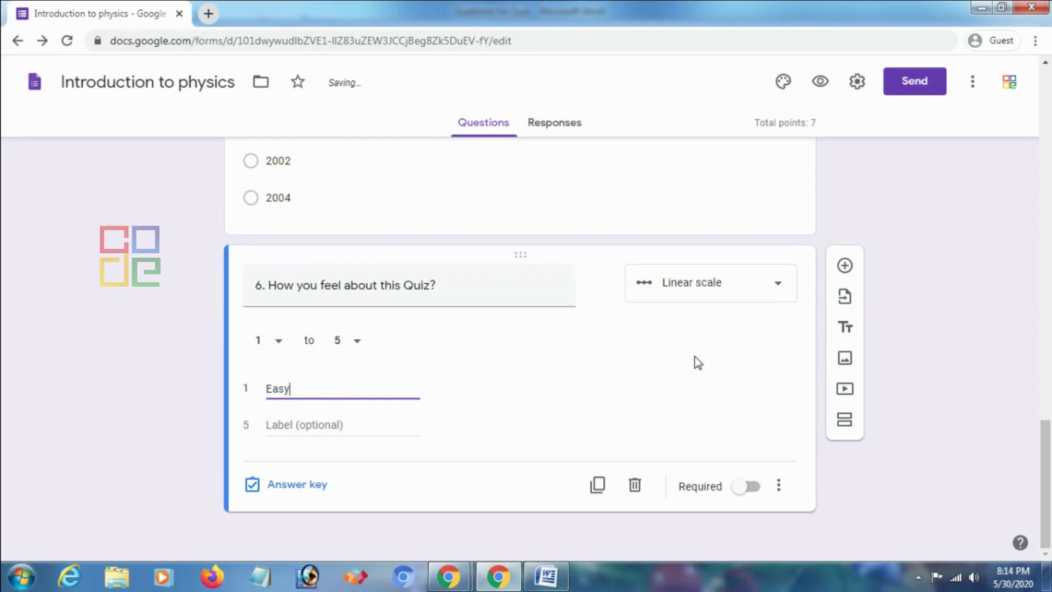
{"action": "left_click", "coordinate": [322, 425]}
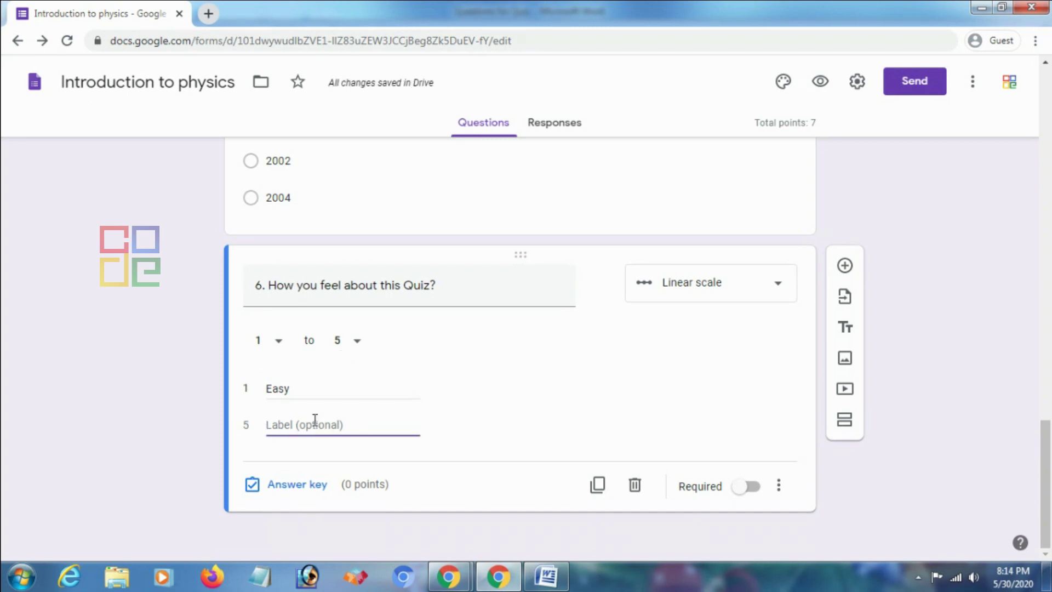
{"action": "type", "text": "Hard"}
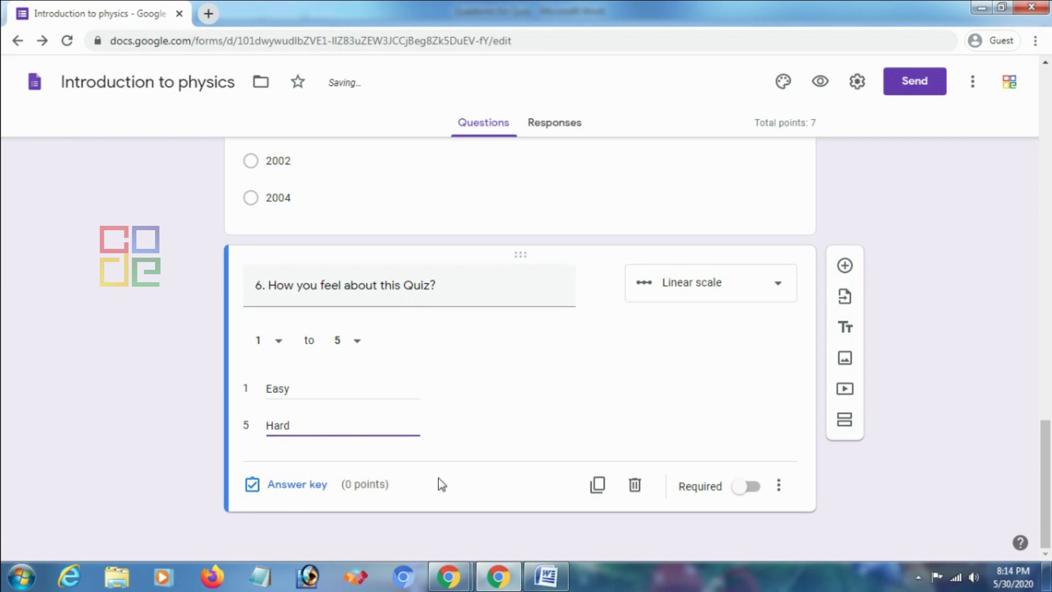
{"action": "left_click", "coordinate": [748, 487]}
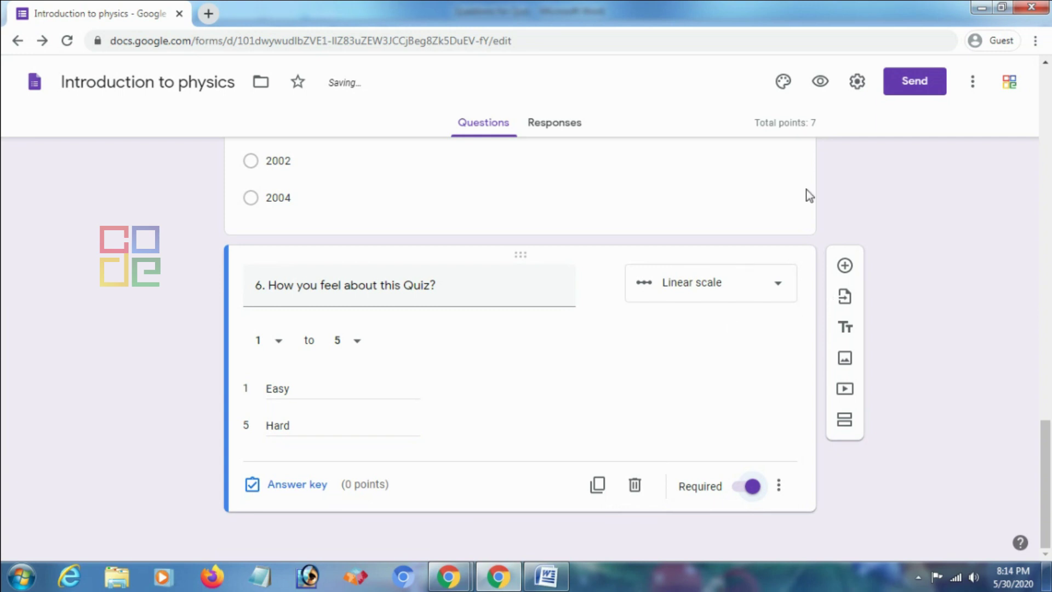
{"action": "left_click", "coordinate": [820, 82]}
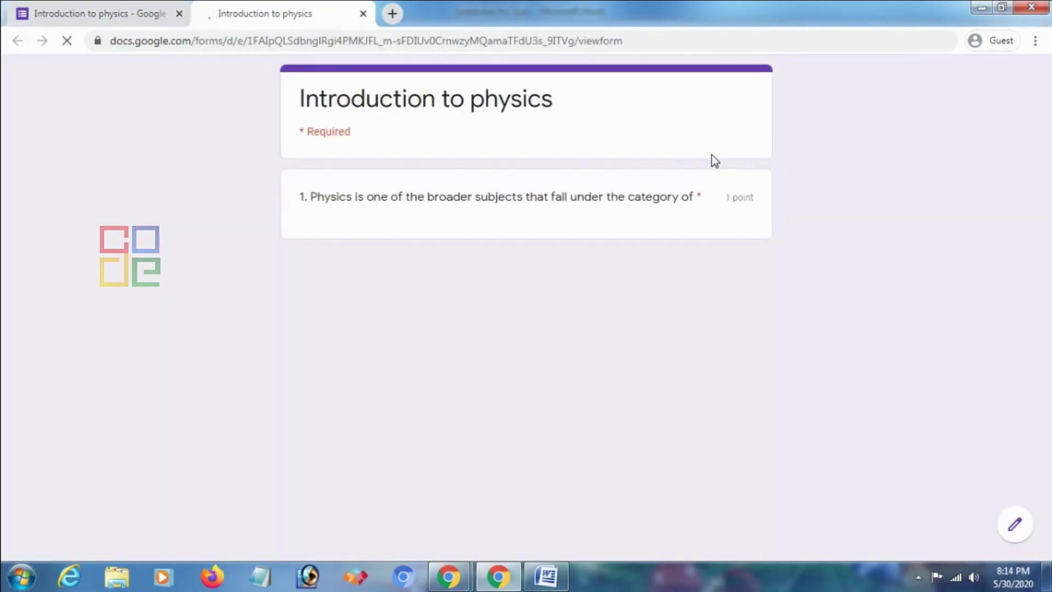
{"action": "scroll", "coordinate": [363, 249], "scroll_direction": "down", "scroll_amount": 4}
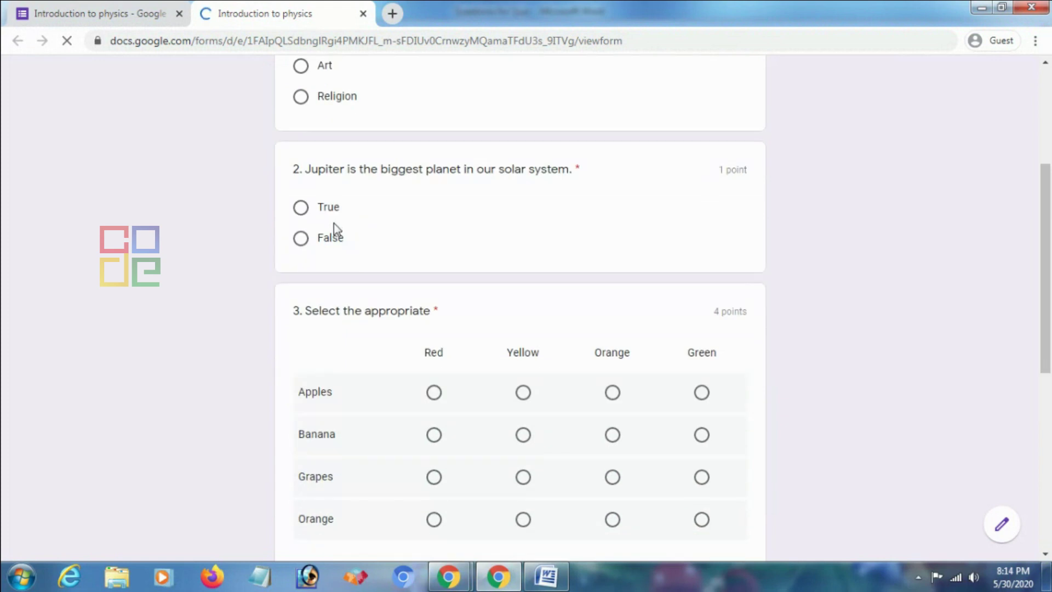
{"action": "scroll", "coordinate": [646, 247], "scroll_direction": "down", "scroll_amount": 1}
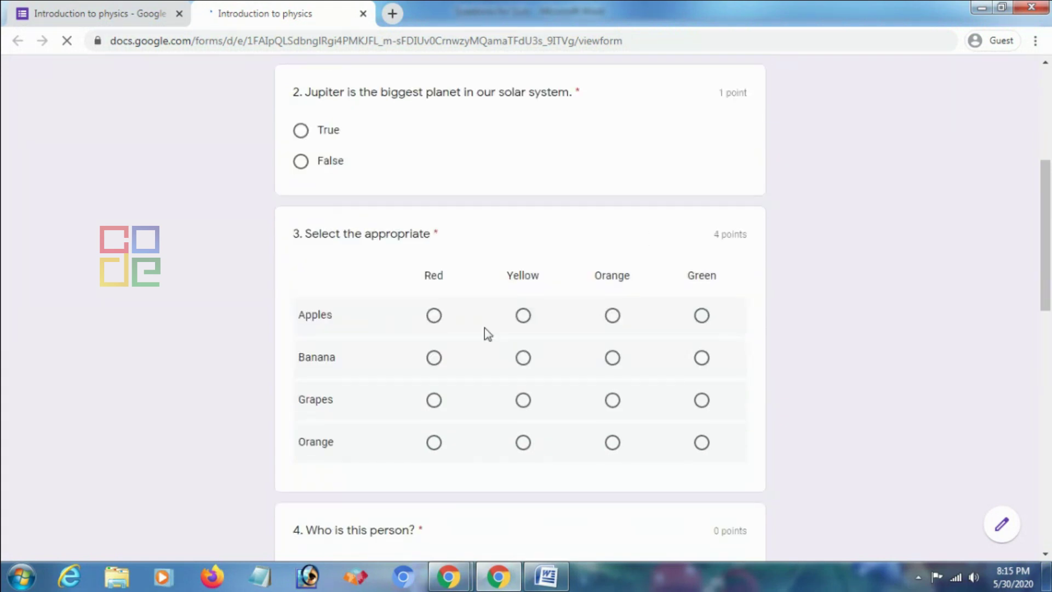
{"action": "scroll", "coordinate": [674, 313], "scroll_direction": "down", "scroll_amount": 4}
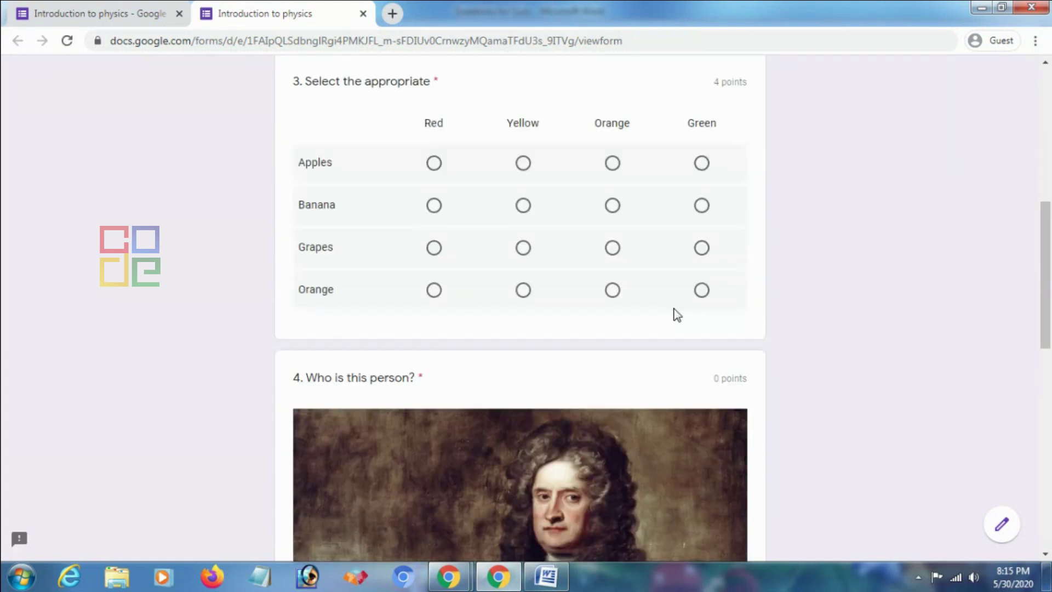
{"action": "scroll", "coordinate": [599, 354], "scroll_direction": "down", "scroll_amount": 1}
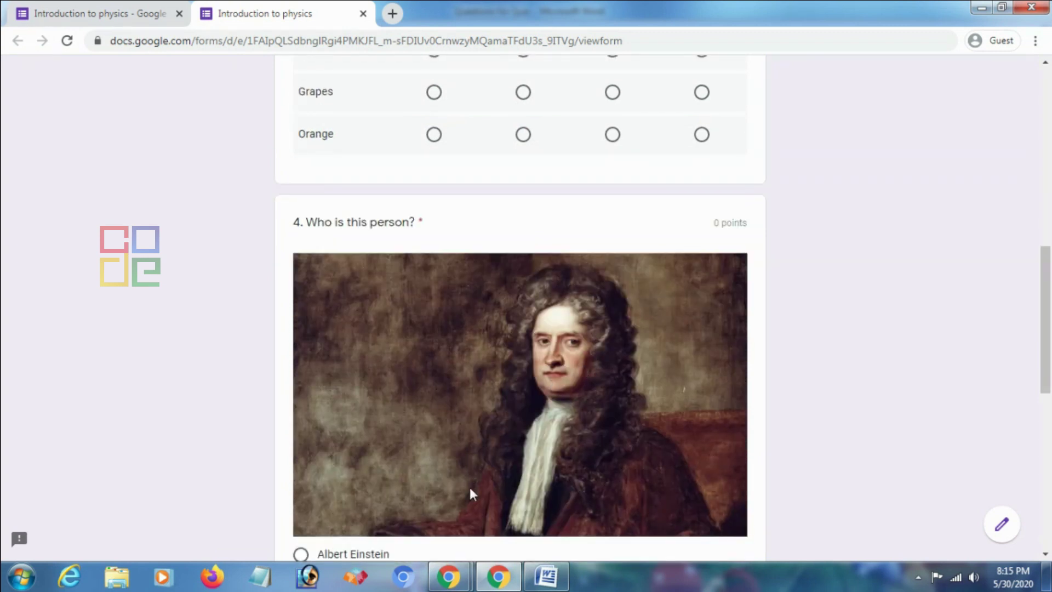
{"action": "scroll", "coordinate": [422, 296], "scroll_direction": "down", "scroll_amount": 2}
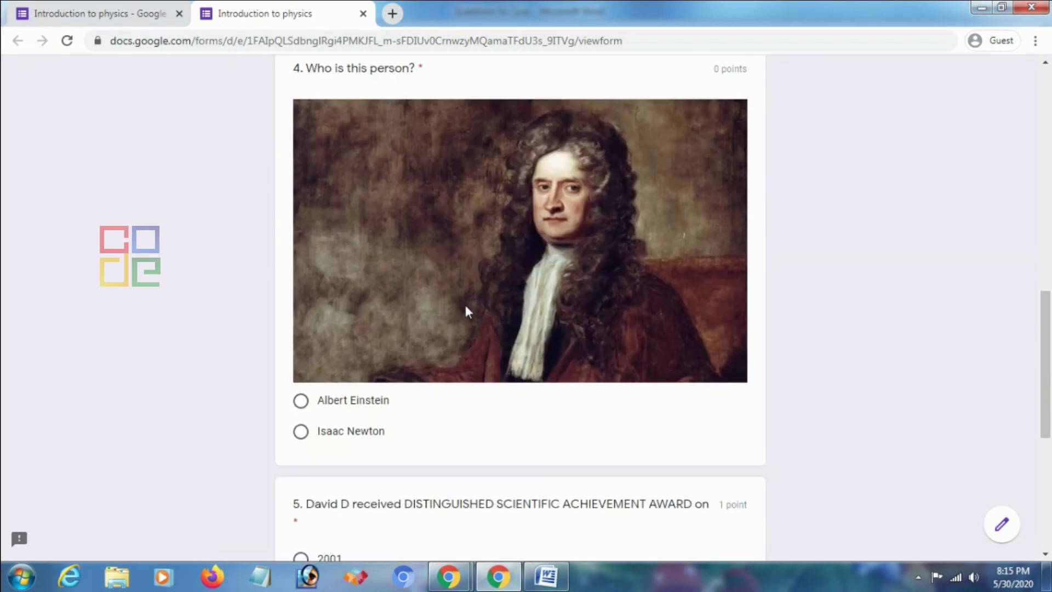
{"action": "scroll", "coordinate": [454, 412], "scroll_direction": "down", "scroll_amount": 1}
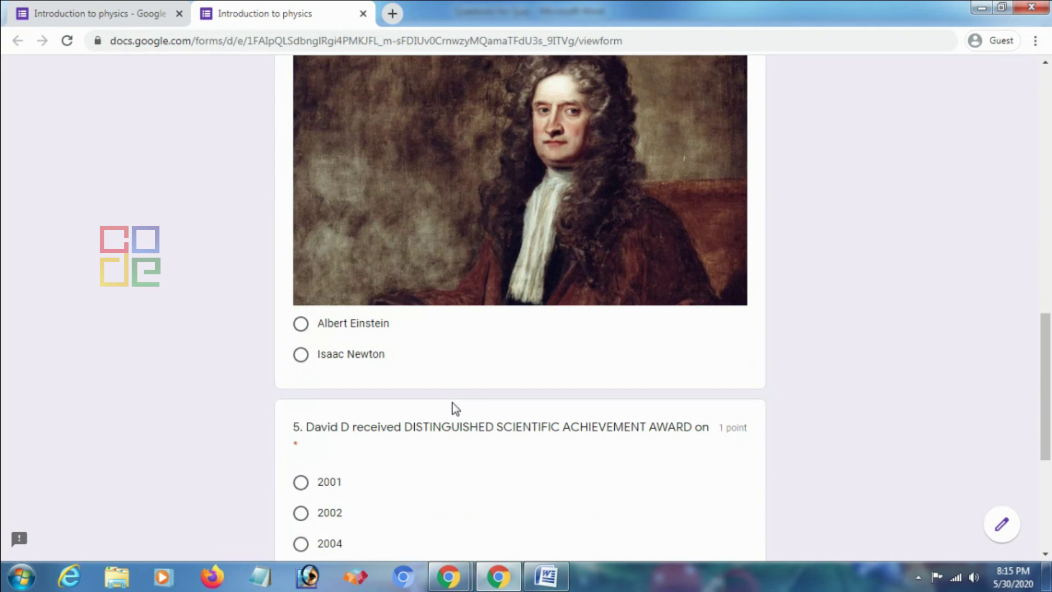
{"action": "scroll", "coordinate": [446, 392], "scroll_direction": "down", "scroll_amount": 3}
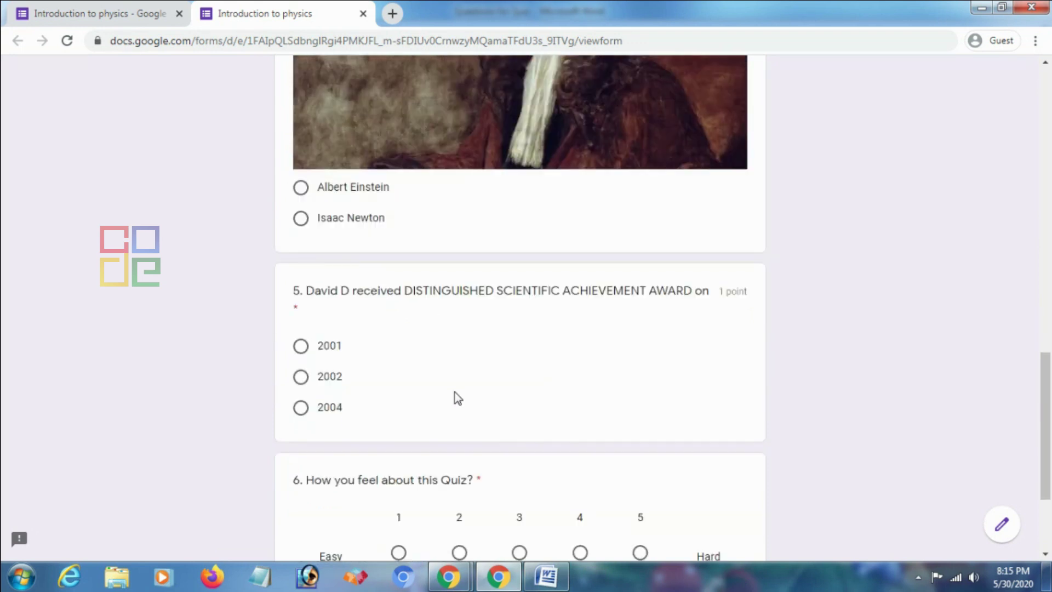
{"action": "scroll", "coordinate": [437, 368], "scroll_direction": "down", "scroll_amount": 1}
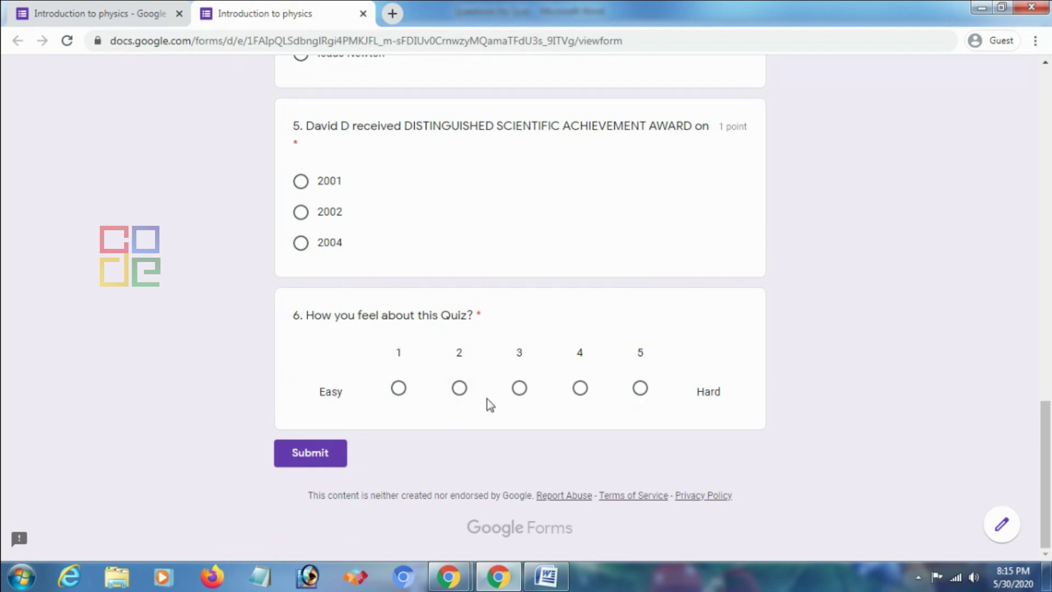
{"action": "scroll", "coordinate": [373, 441], "scroll_direction": "up", "scroll_amount": 1}
{"action": "scroll", "coordinate": [378, 441], "scroll_direction": "up", "scroll_amount": 3}
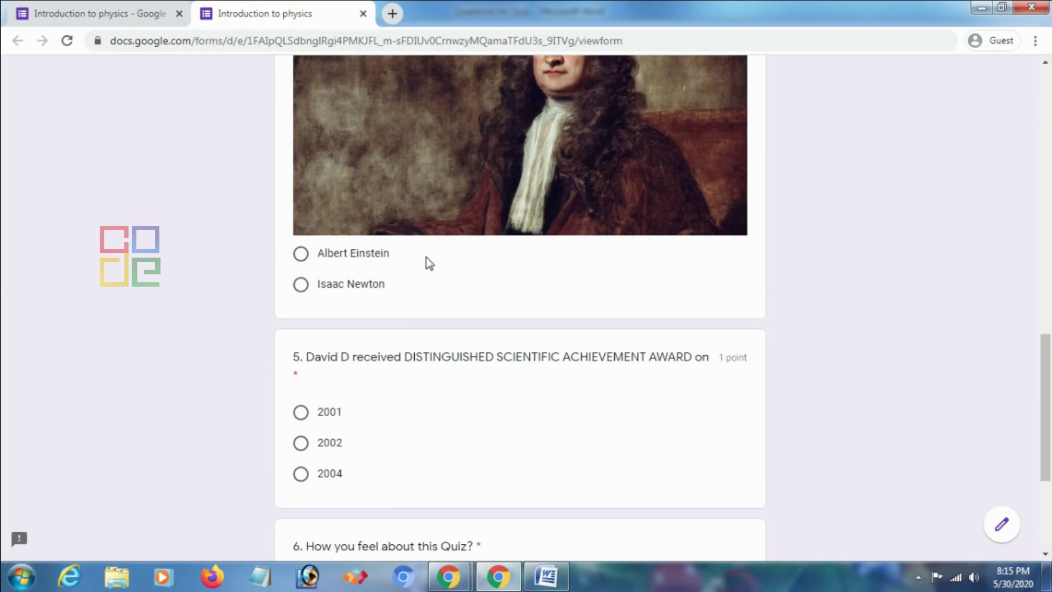
{"action": "scroll", "coordinate": [429, 263], "scroll_direction": "up", "scroll_amount": 8}
{"action": "left_click", "coordinate": [363, 13]}
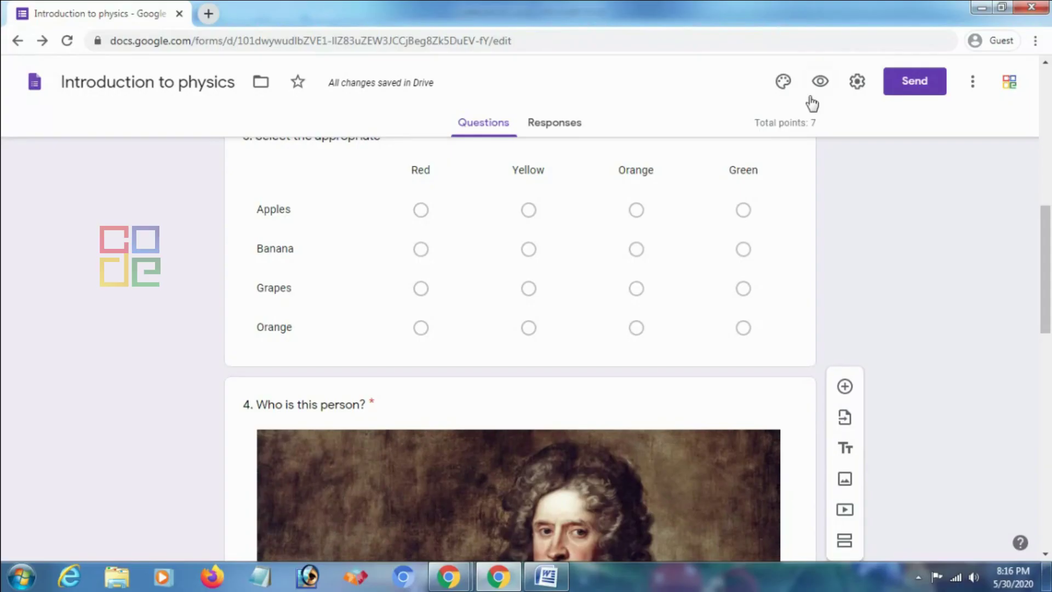
Open the Customize theme options and start choosing a header image
{"action": "scroll", "coordinate": [610, 312], "scroll_direction": "up", "scroll_amount": 10}
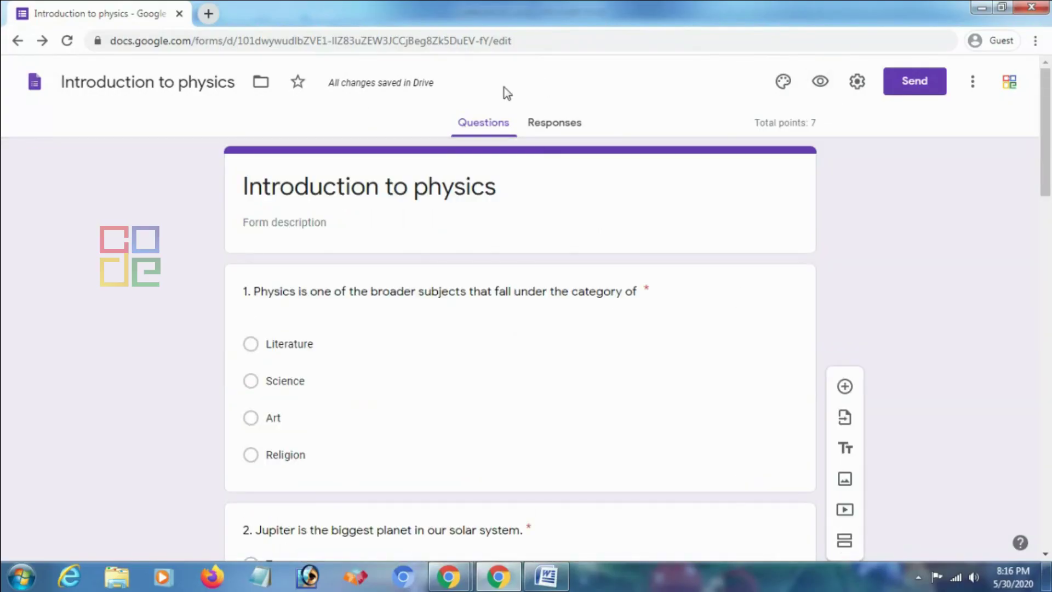
{"action": "left_click", "coordinate": [785, 83]}
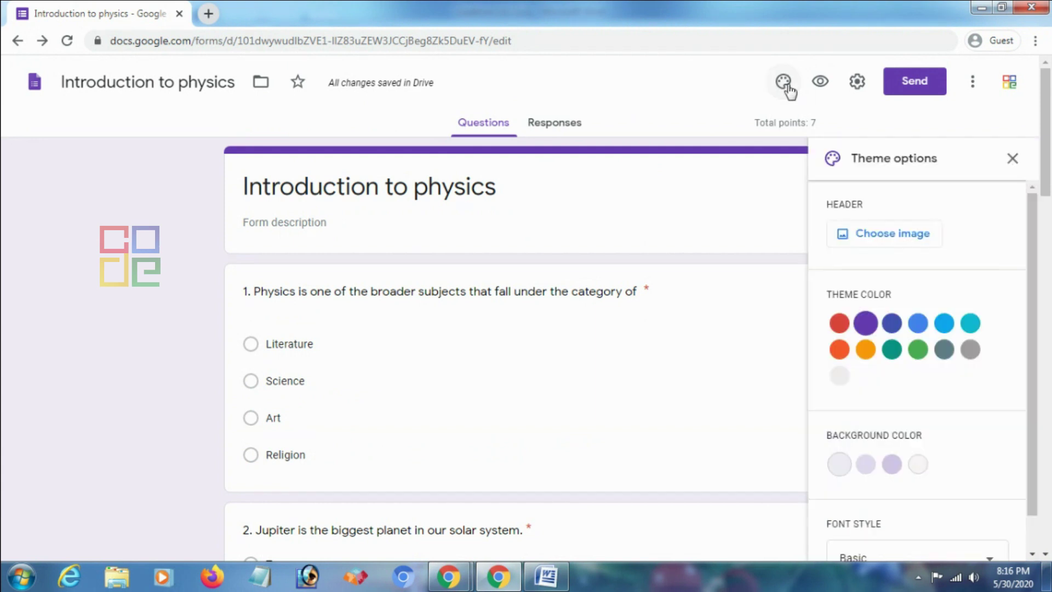
{"action": "left_click", "coordinate": [893, 328]}
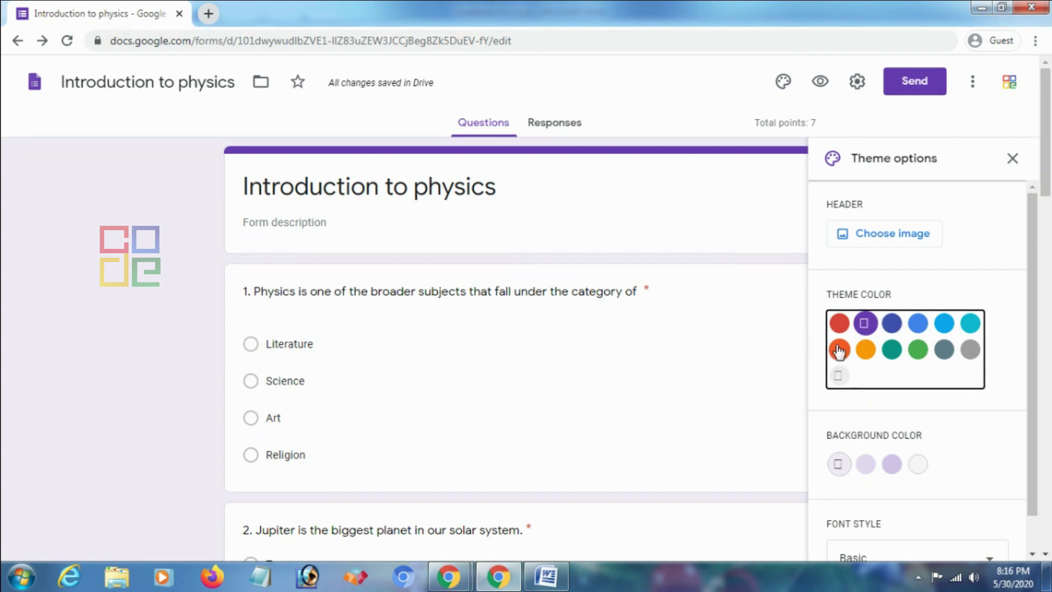
{"action": "left_click", "coordinate": [873, 237]}
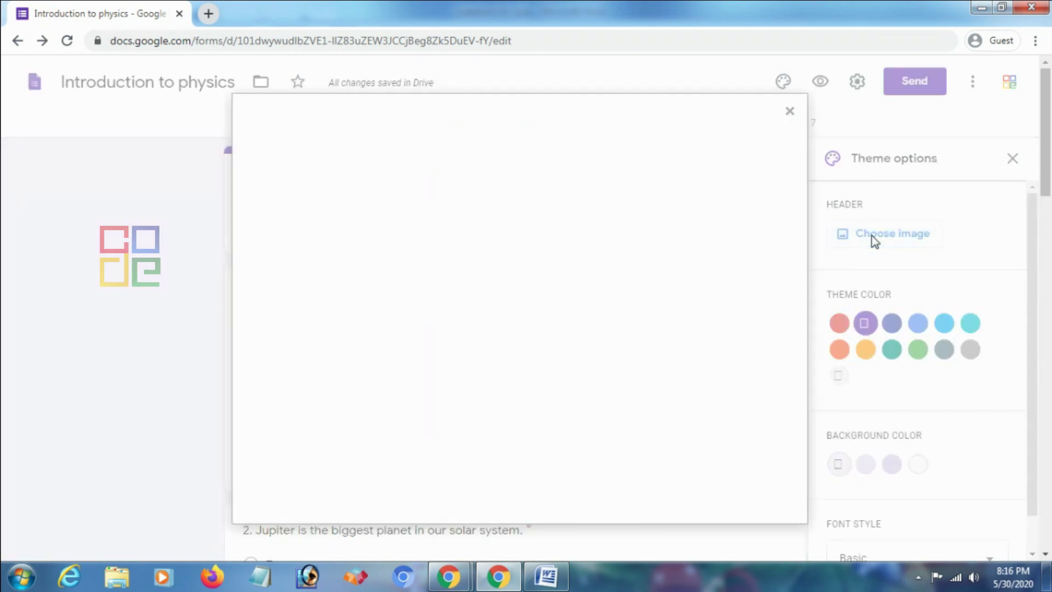
Set the theme colour to Red Orange, then close the header picker without choosing an image
{"action": "left_click", "coordinate": [839, 349]}
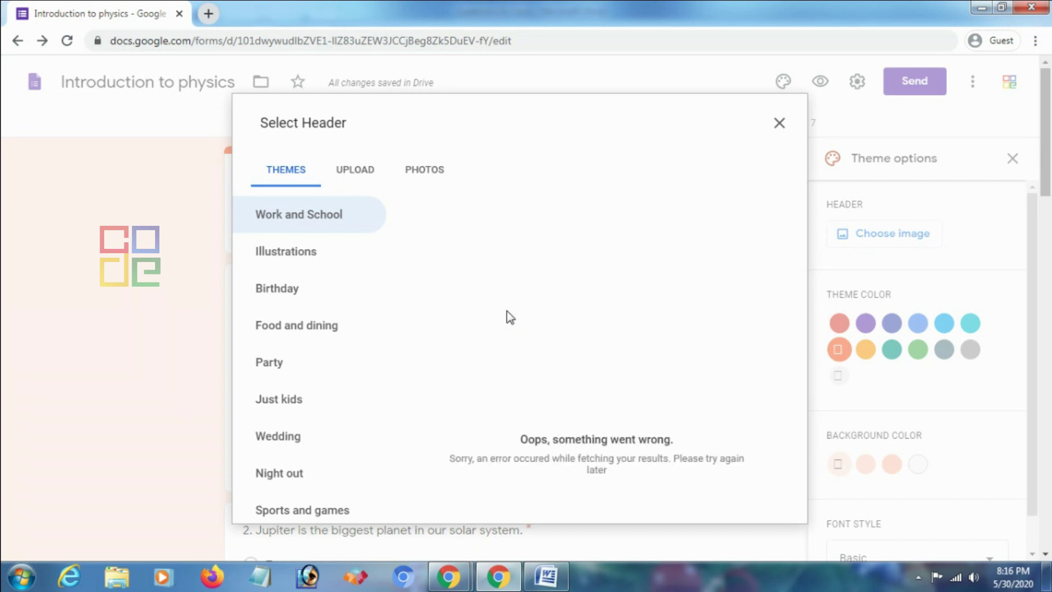
{"action": "left_click", "coordinate": [305, 255]}
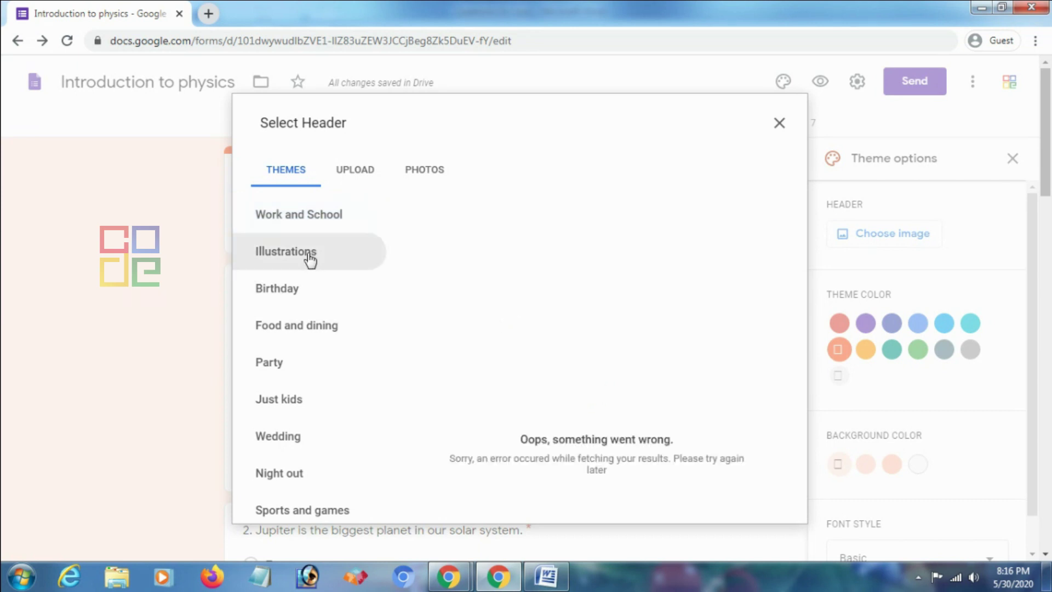
{"action": "left_click", "coordinate": [301, 301]}
{"action": "left_click", "coordinate": [312, 328]}
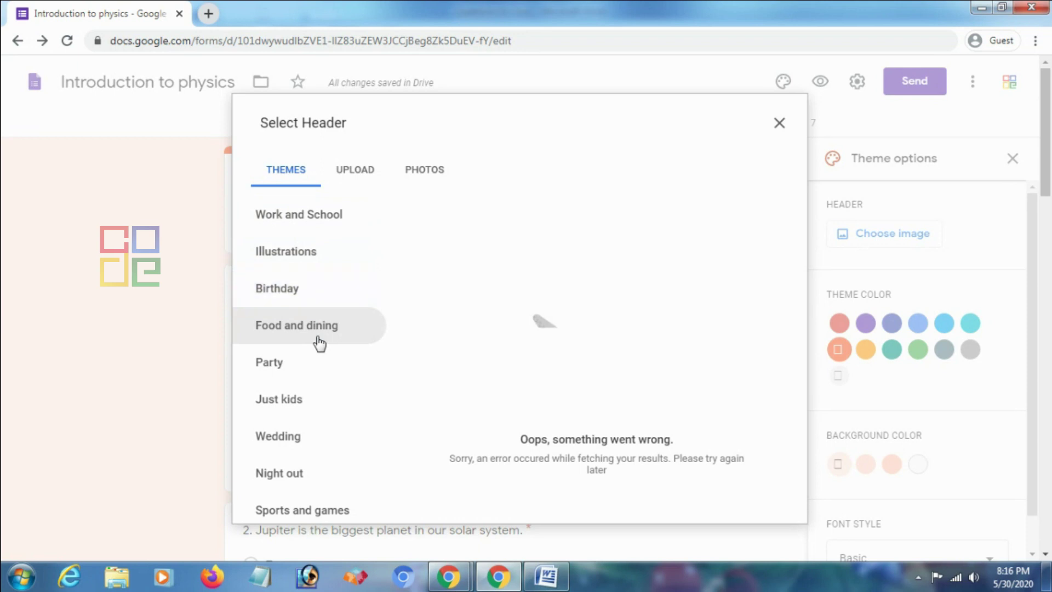
{"action": "left_click", "coordinate": [303, 301]}
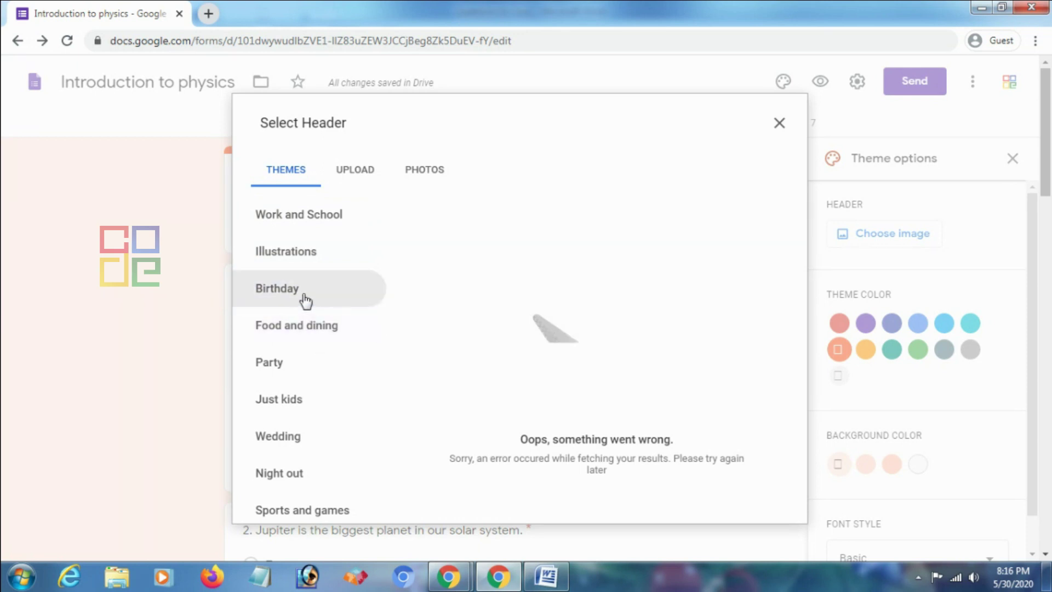
{"action": "left_click", "coordinate": [305, 259]}
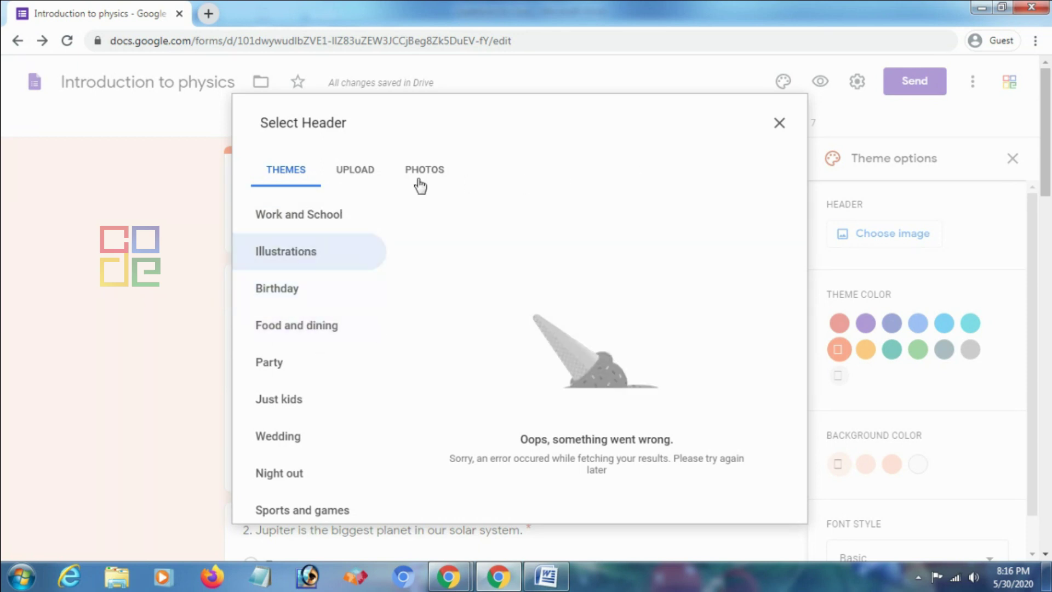
{"action": "left_click", "coordinate": [363, 171]}
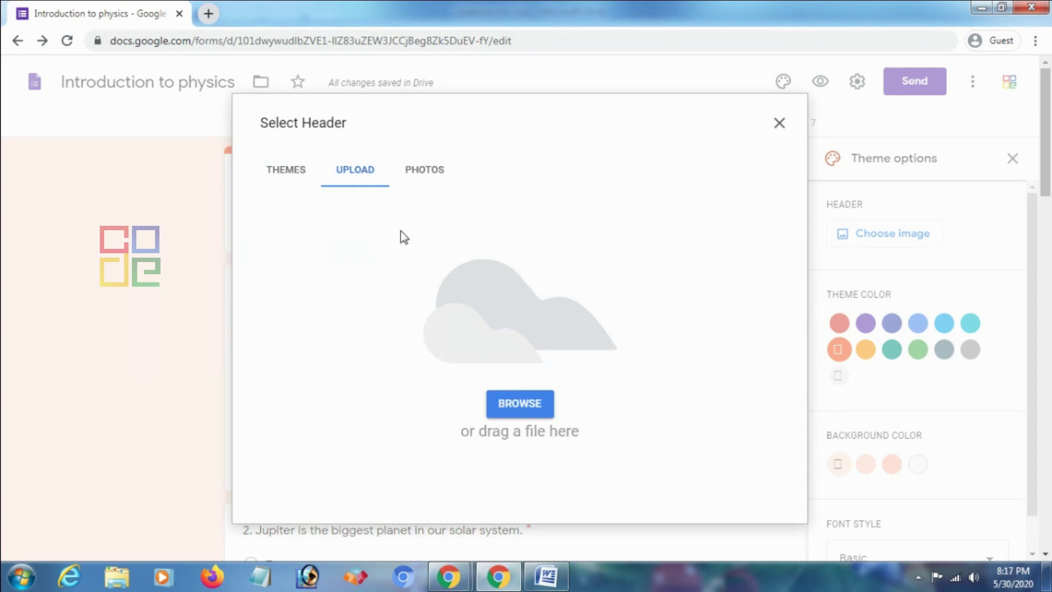
{"action": "left_click", "coordinate": [780, 124]}
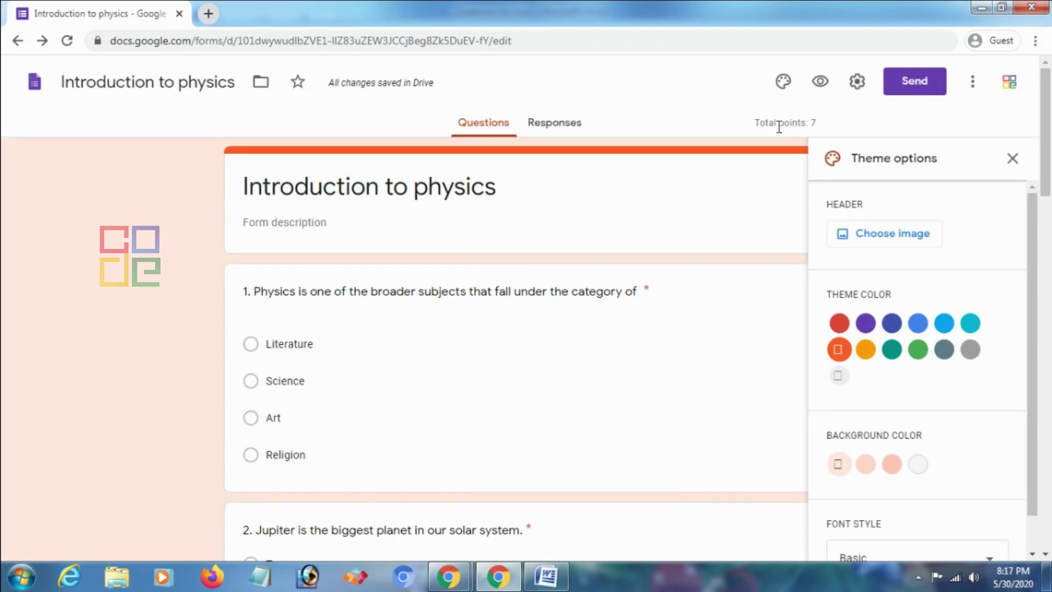
Close the theme options panel and bring up the Send form options
{"action": "left_click", "coordinate": [1013, 158]}
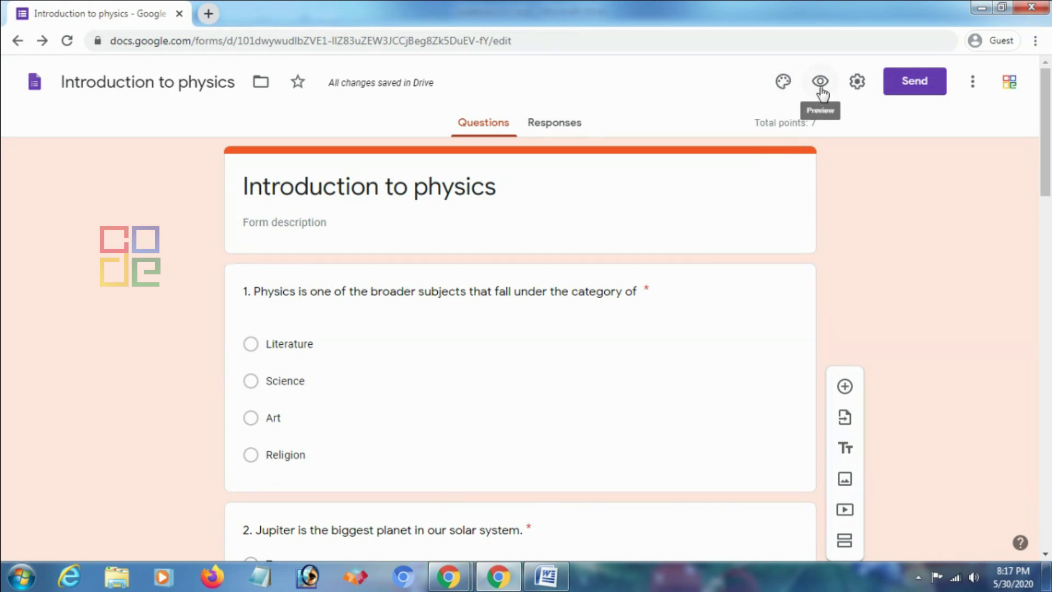
{"action": "left_click", "coordinate": [907, 82]}
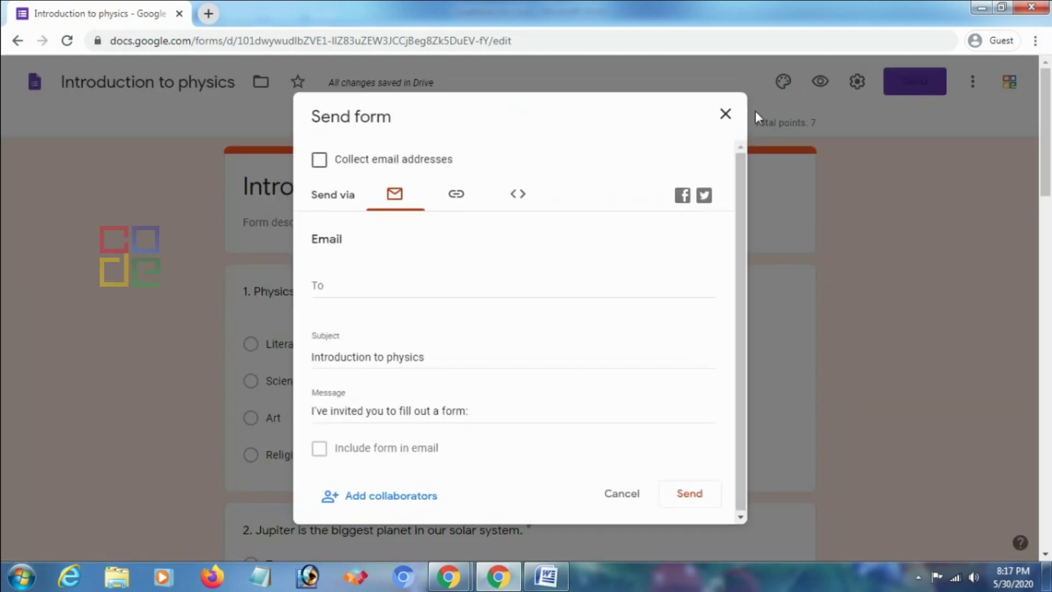
{"action": "left_click", "coordinate": [327, 164]}
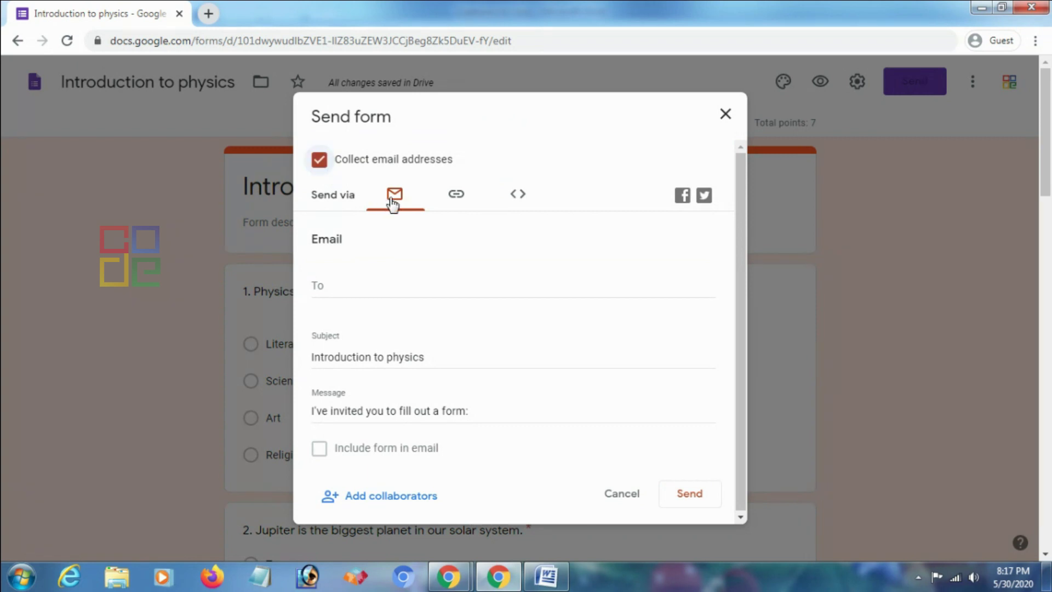
{"action": "left_click", "coordinate": [361, 280]}
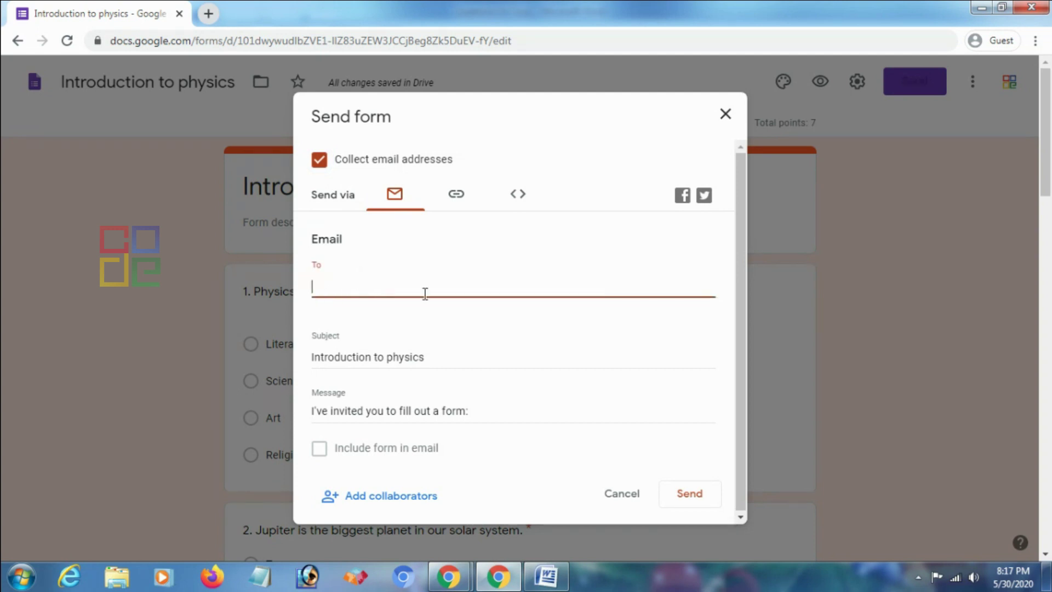
{"action": "left_click", "coordinate": [438, 356]}
{"action": "left_click", "coordinate": [394, 280]}
{"action": "left_click_drag", "start_coordinate": [479, 412], "coordinate": [256, 412]}
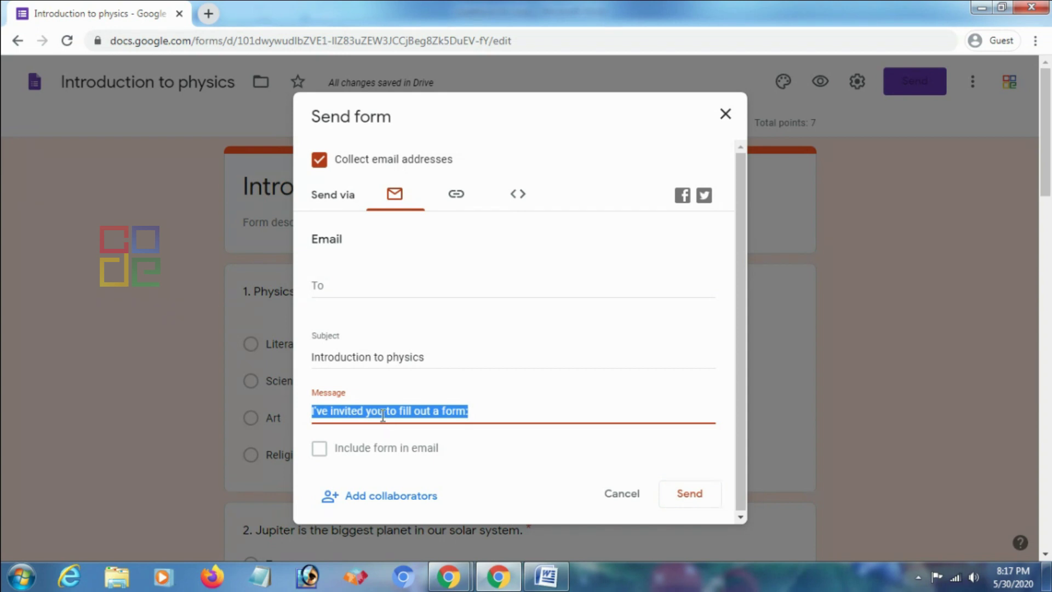
{"action": "type", "text": "Dear Stu"}
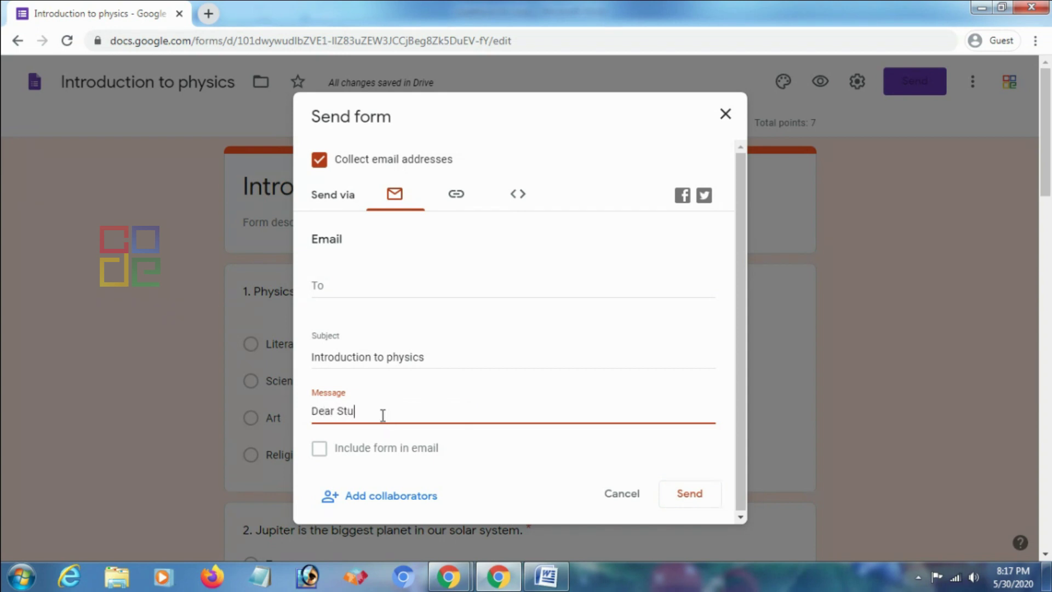
{"action": "type", "text": "dentar"}
{"action": "key", "text": "BackSpace"}
{"action": "type", "text": "......."}
{"action": "left_click", "coordinate": [388, 497]}
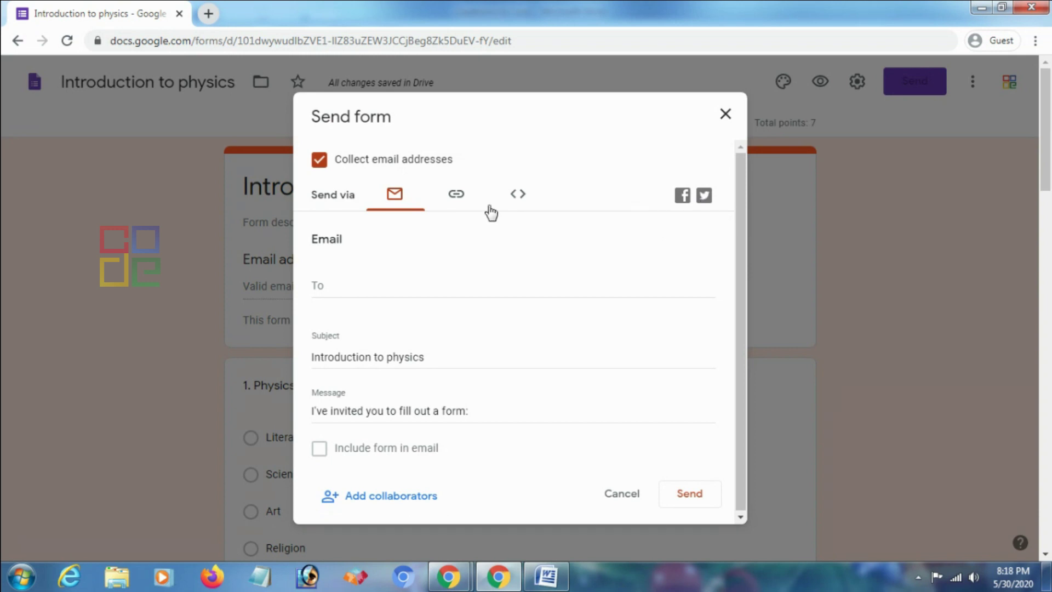
Copy the form's shortened forms.gle link and close the Send form dialog
{"action": "left_click", "coordinate": [459, 197]}
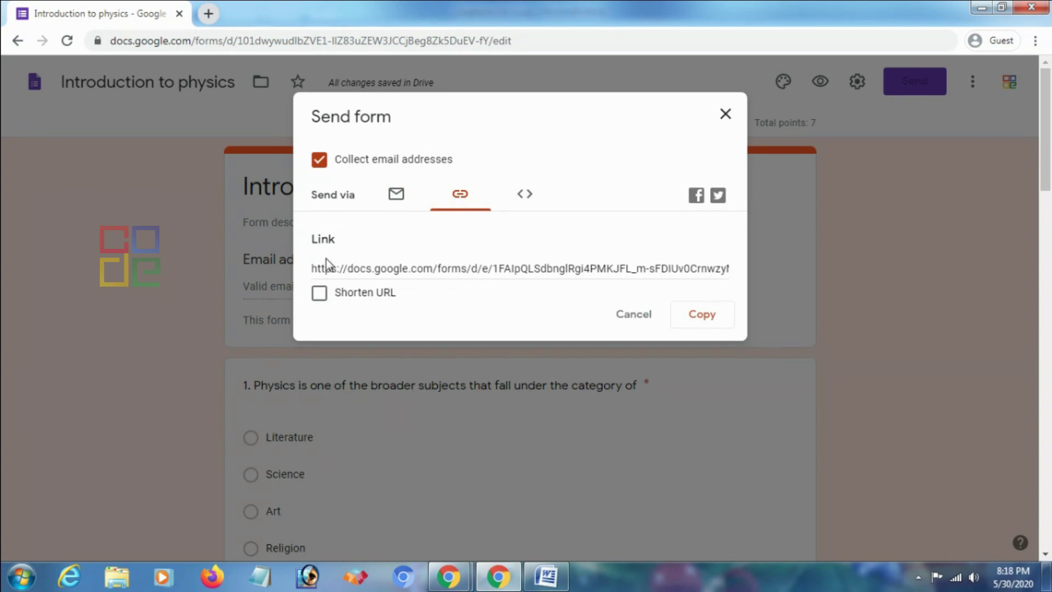
{"action": "left_click", "coordinate": [476, 269]}
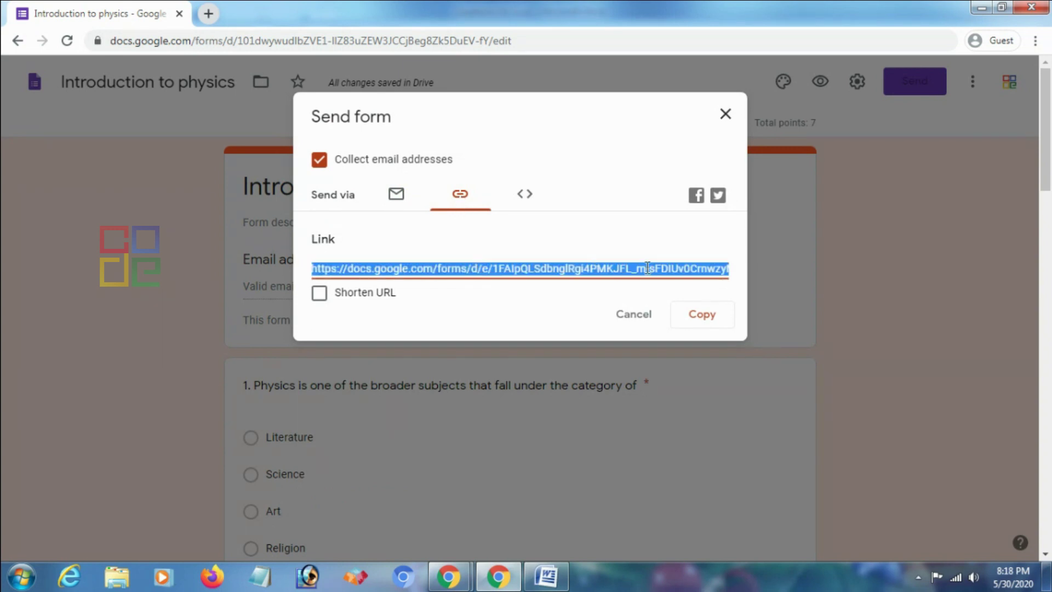
{"action": "right_click", "coordinate": [685, 268]}
{"action": "key", "text": "Escape"}
{"action": "key", "text": "Tab"}
{"action": "key", "text": "space"}
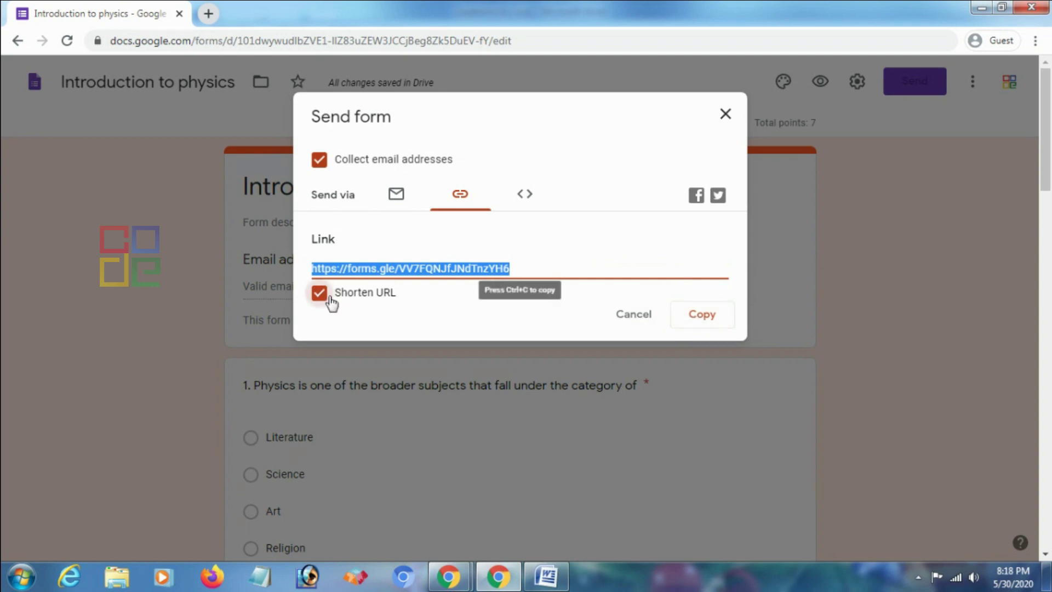
{"action": "left_click", "coordinate": [705, 322]}
{"action": "left_click", "coordinate": [692, 317]}
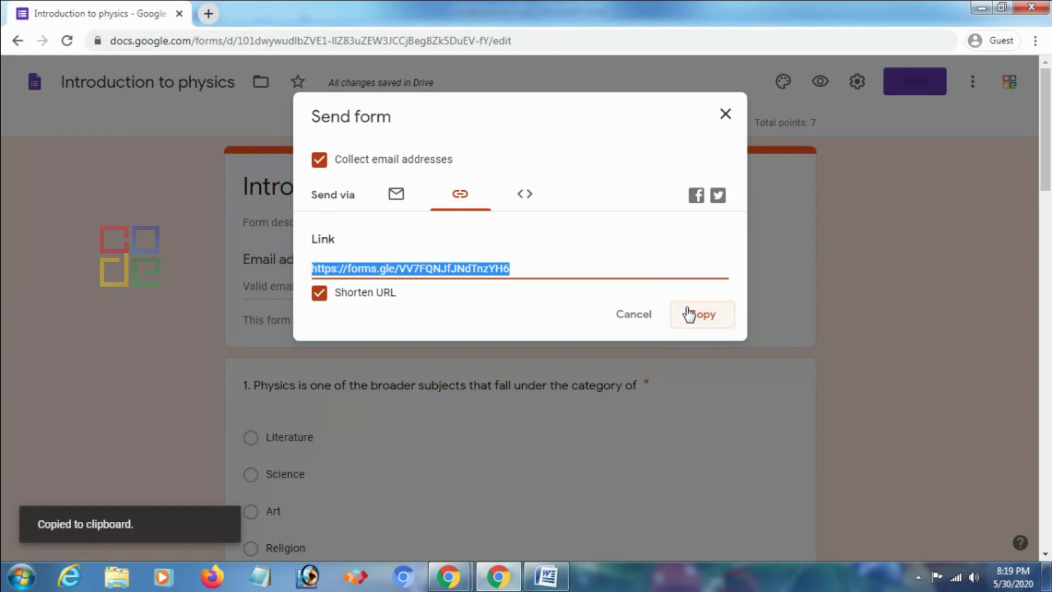
{"action": "left_click", "coordinate": [728, 117]}
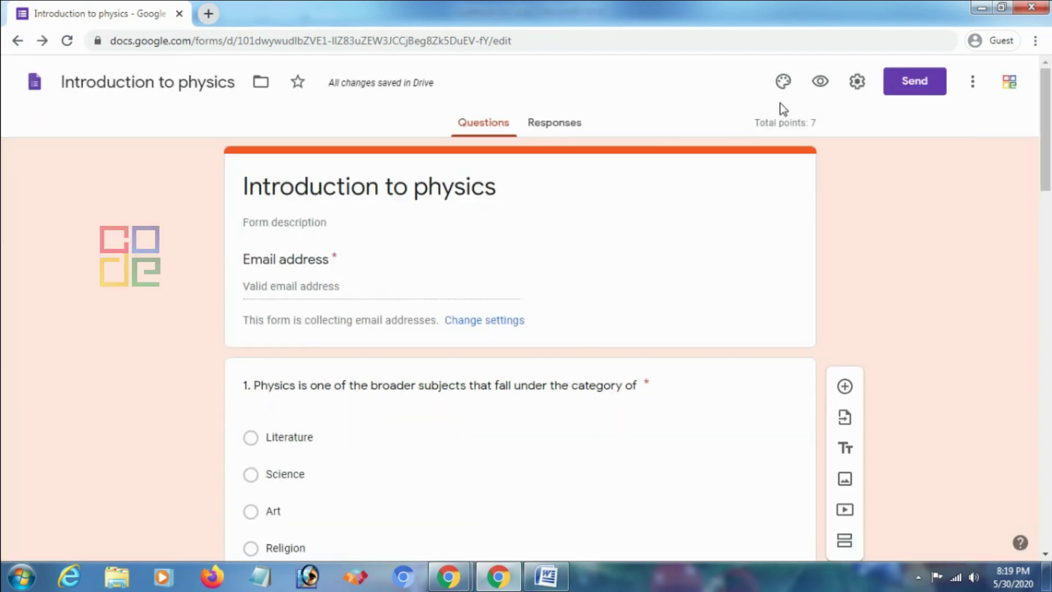
Open the live form preview and enter the respondent's email address
{"action": "left_click", "coordinate": [819, 82]}
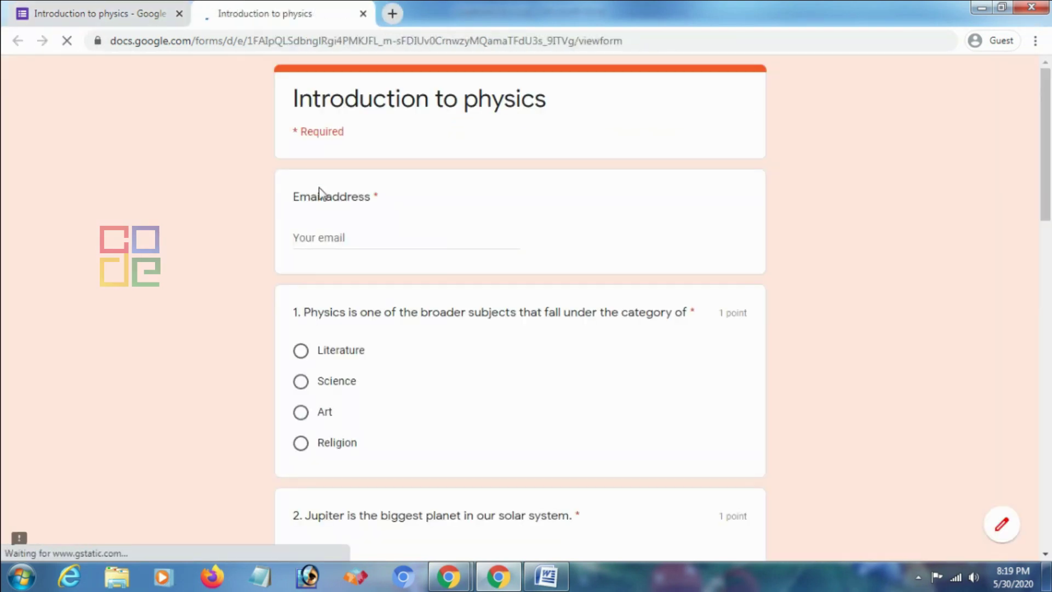
{"action": "left_click", "coordinate": [340, 238]}
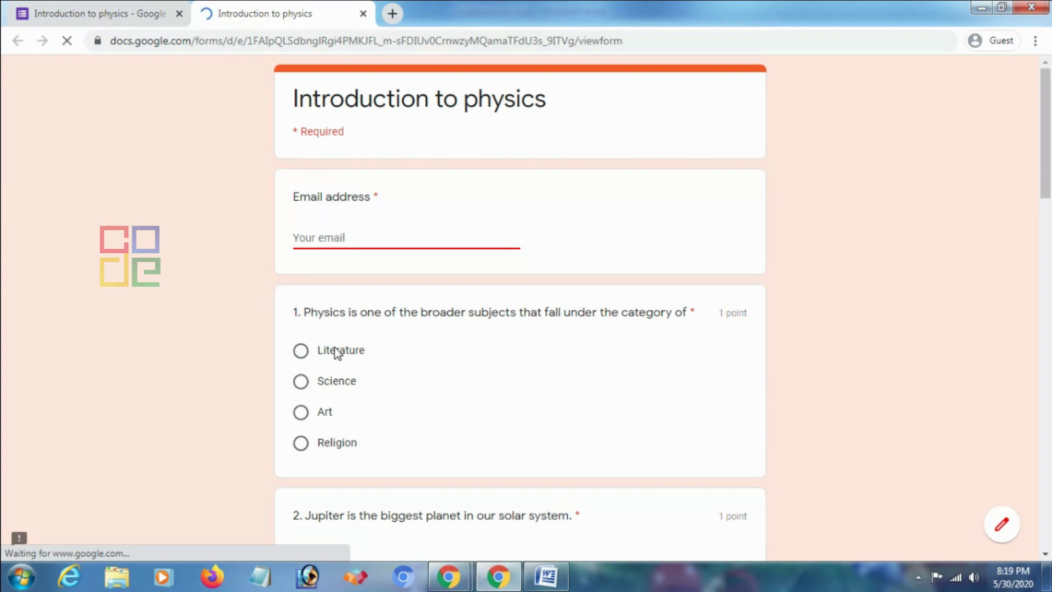
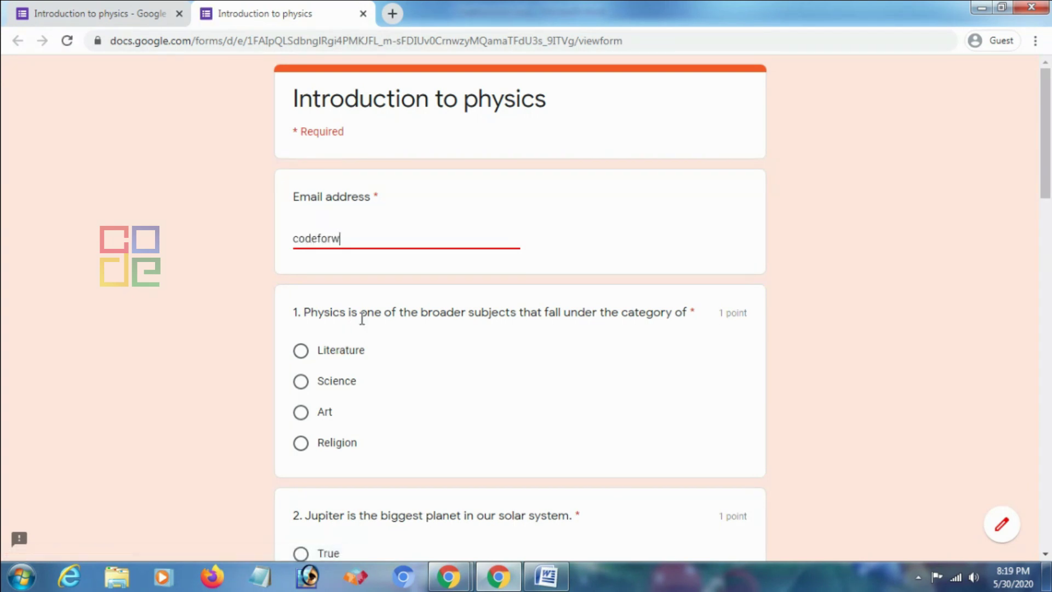
{"action": "left_click", "coordinate": [205, 327]}
Answer Science and False, and match Apples-Red, Banana-Yellow, Grapes-Orange, Orange-Green
{"action": "scroll", "coordinate": [181, 317], "scroll_direction": "down", "scroll_amount": 1}
{"action": "left_click", "coordinate": [300, 304]}
{"action": "scroll", "coordinate": [587, 273], "scroll_direction": "down", "scroll_amount": 3}
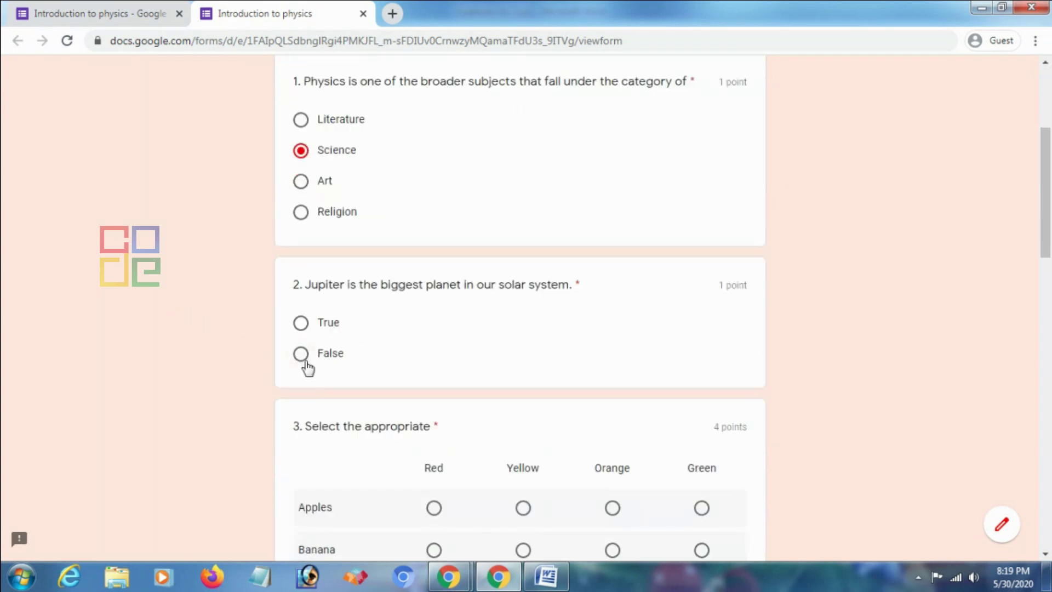
{"action": "left_click", "coordinate": [306, 362]}
{"action": "scroll", "coordinate": [548, 328], "scroll_direction": "down", "scroll_amount": 3}
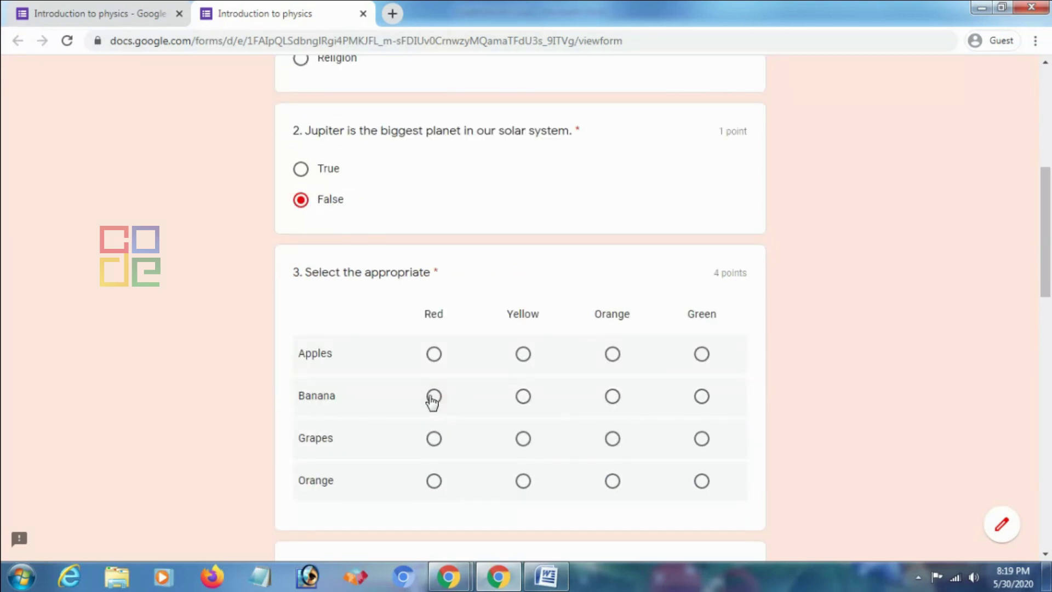
{"action": "left_click", "coordinate": [433, 355]}
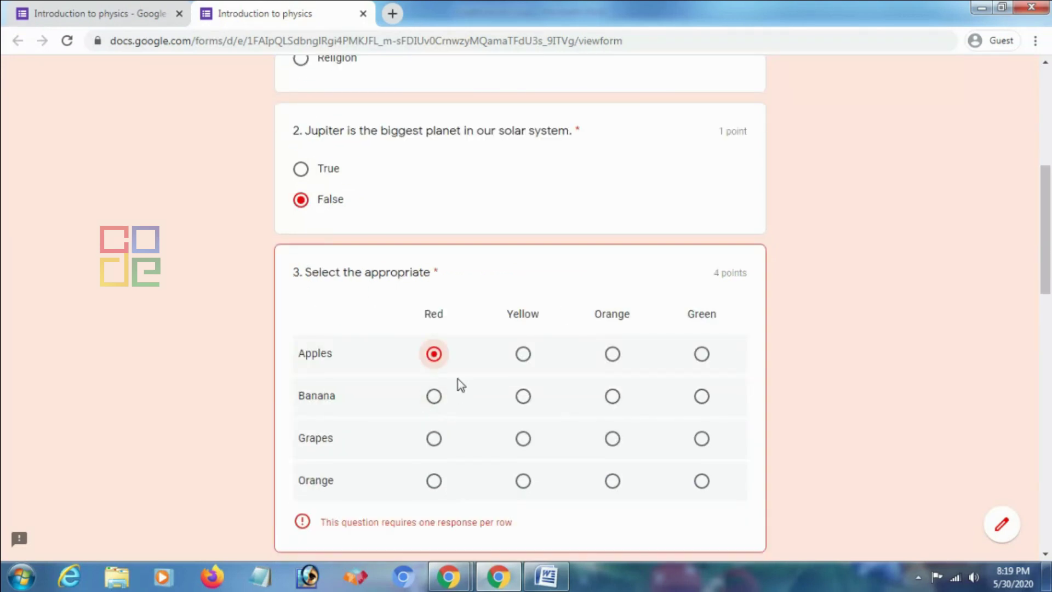
{"action": "left_click", "coordinate": [523, 399]}
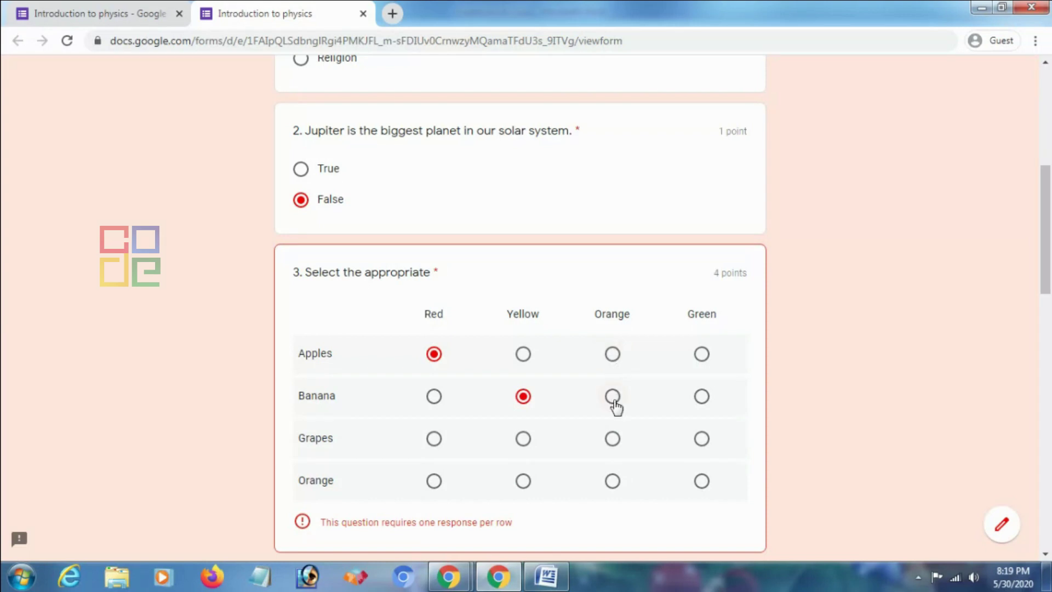
{"action": "left_click", "coordinate": [613, 438]}
{"action": "left_click", "coordinate": [702, 481]}
Answer Isaac Newton and 2004, rate difficulty 4, and toggle Send me a copy
{"action": "scroll", "coordinate": [636, 442], "scroll_direction": "down", "scroll_amount": 9}
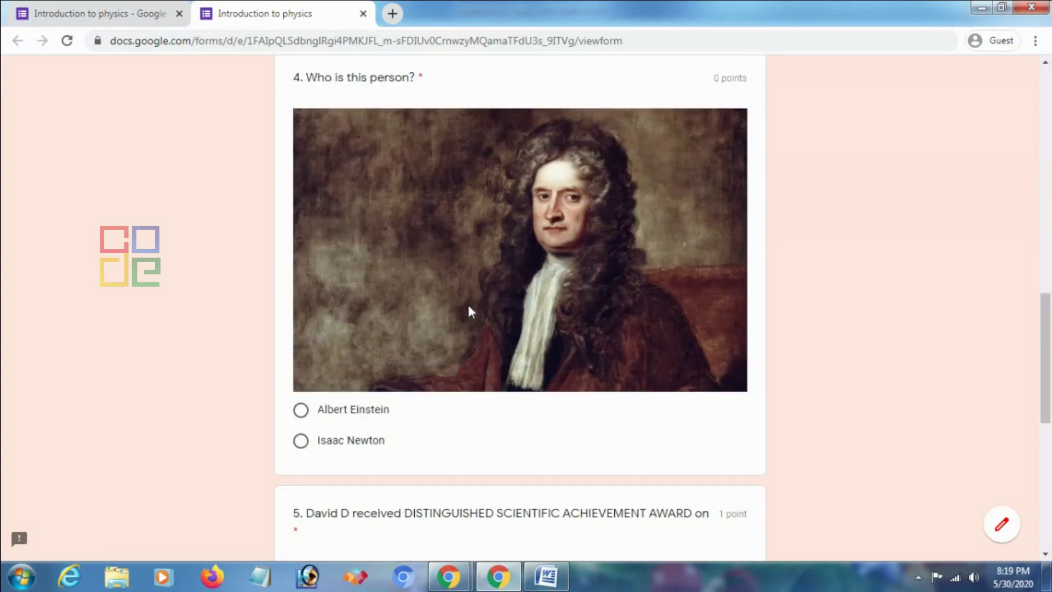
{"action": "scroll", "coordinate": [370, 329], "scroll_direction": "down", "scroll_amount": 3}
{"action": "left_click", "coordinate": [359, 321]}
{"action": "scroll", "coordinate": [390, 394], "scroll_direction": "down", "scroll_amount": 1}
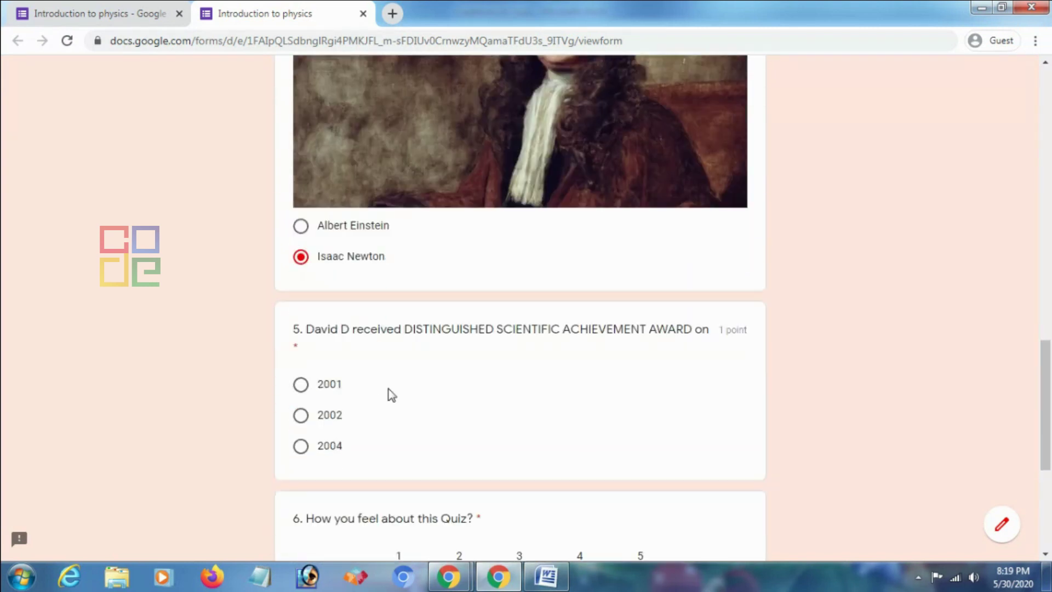
{"action": "scroll", "coordinate": [392, 395], "scroll_direction": "down", "scroll_amount": 2}
{"action": "left_click", "coordinate": [303, 353]}
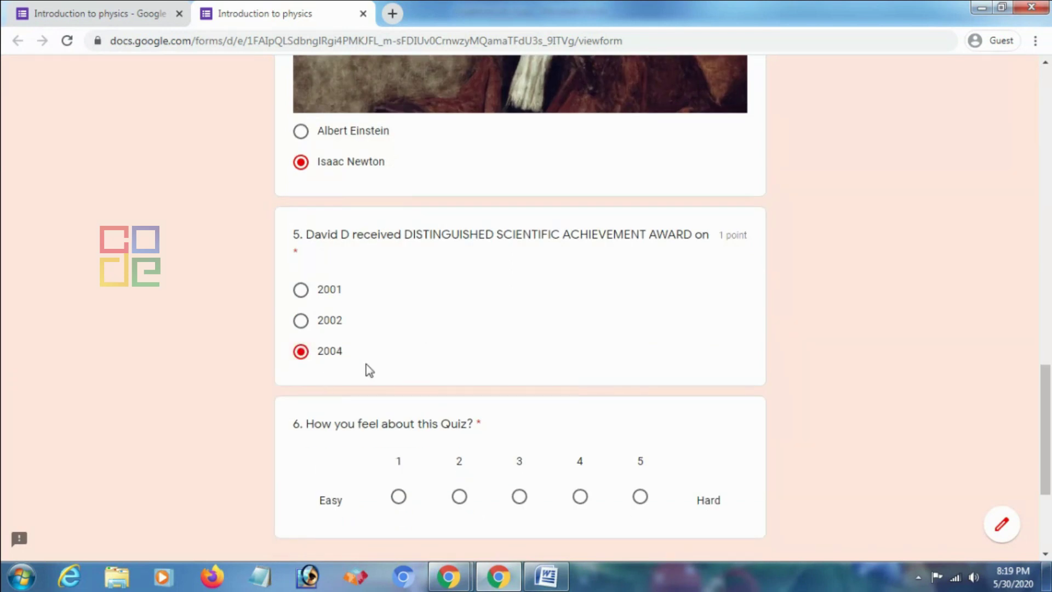
{"action": "scroll", "coordinate": [370, 371], "scroll_direction": "down", "scroll_amount": 2}
{"action": "left_click", "coordinate": [580, 420]}
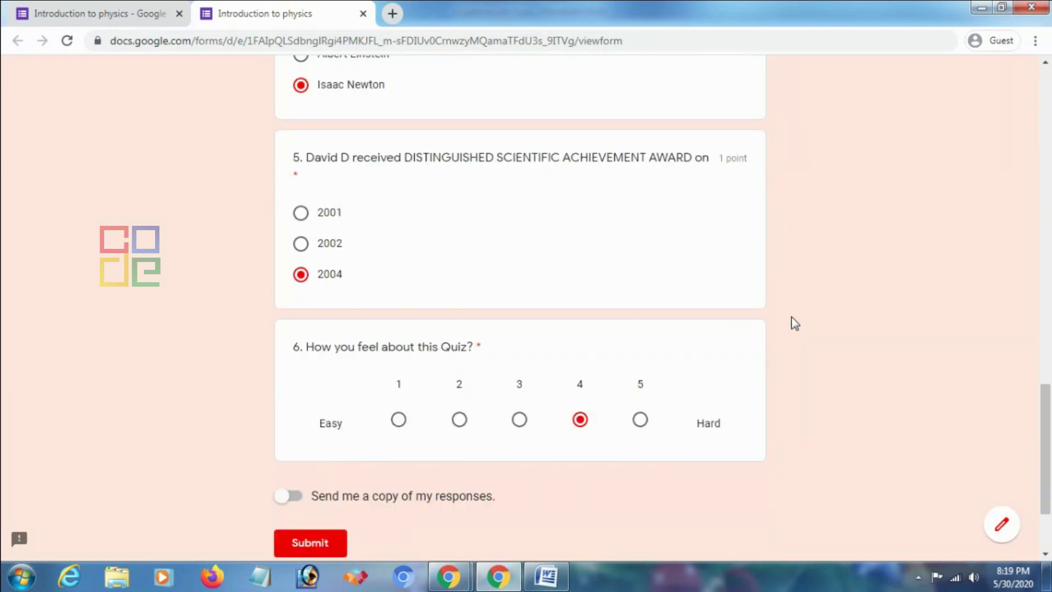
{"action": "scroll", "coordinate": [795, 323], "scroll_direction": "down", "scroll_amount": 3}
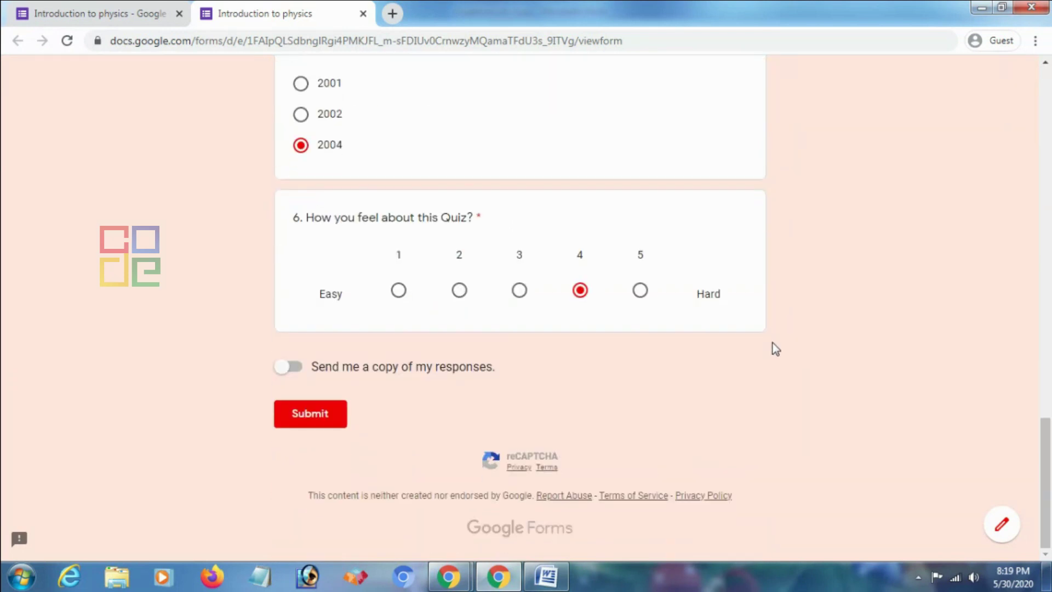
{"action": "left_click", "coordinate": [299, 369]}
{"action": "left_click", "coordinate": [287, 371]}
Submit the Introduction to physics quiz answers
{"action": "left_click", "coordinate": [307, 418]}
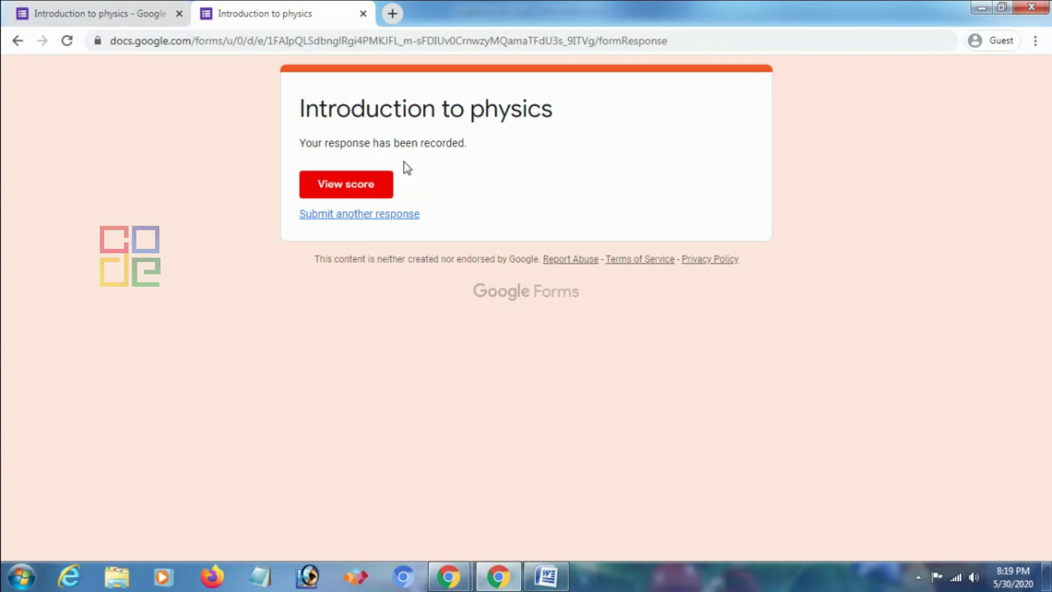
Open View score and review each graded answer on the 4/7 score page
{"action": "left_click", "coordinate": [354, 194]}
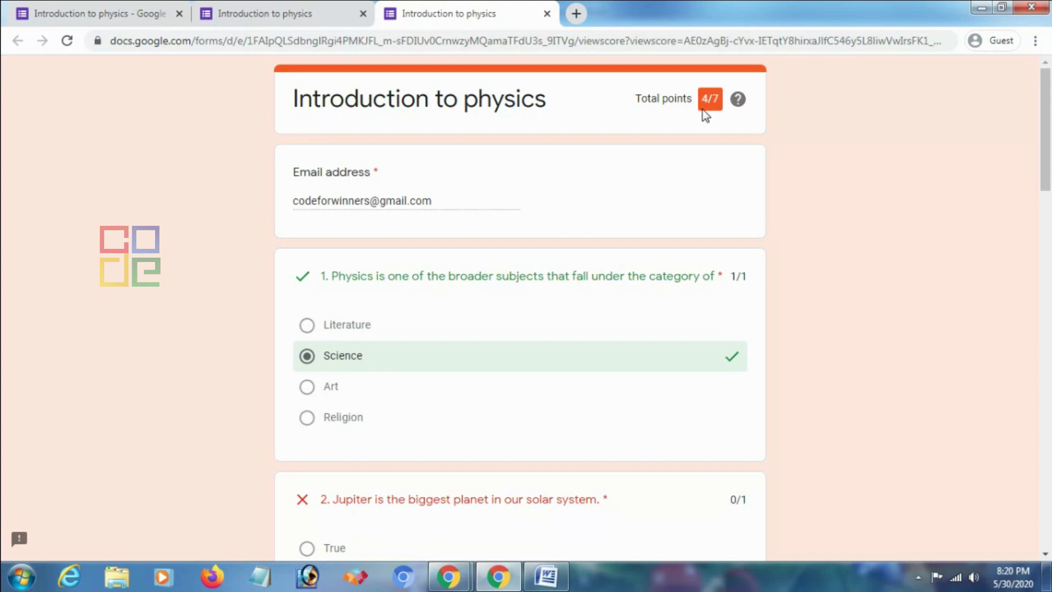
{"action": "scroll", "coordinate": [365, 318], "scroll_direction": "down", "scroll_amount": 5}
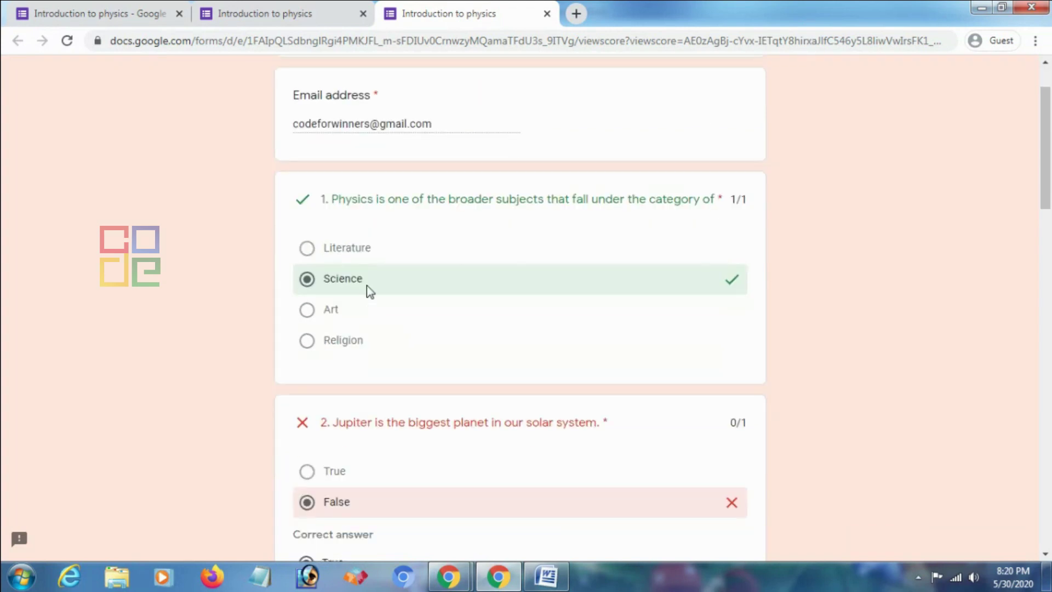
{"action": "scroll", "coordinate": [351, 355], "scroll_direction": "down", "scroll_amount": 1}
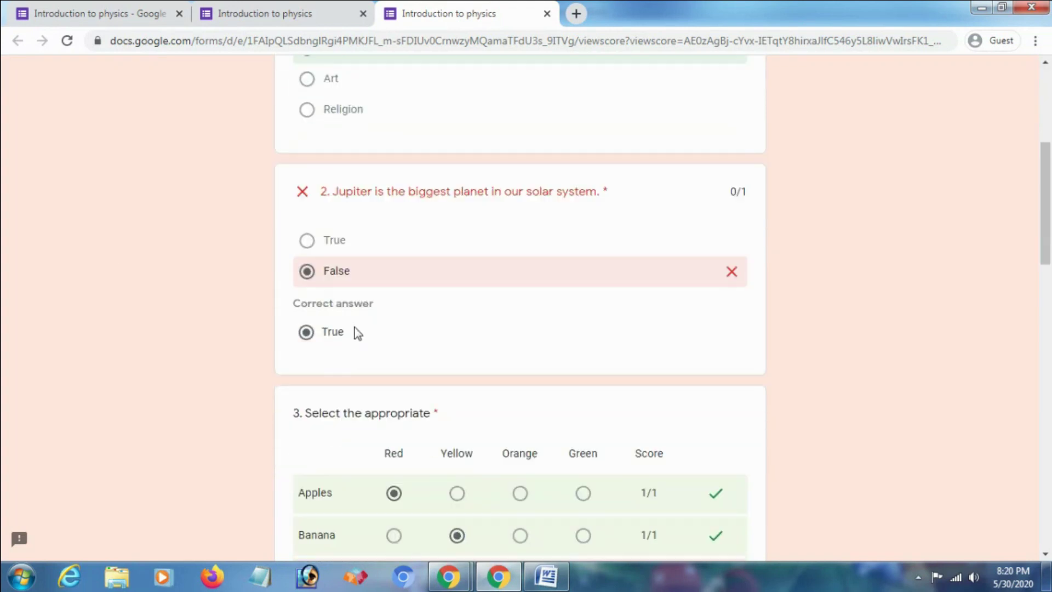
{"action": "scroll", "coordinate": [359, 326], "scroll_direction": "down", "scroll_amount": 4}
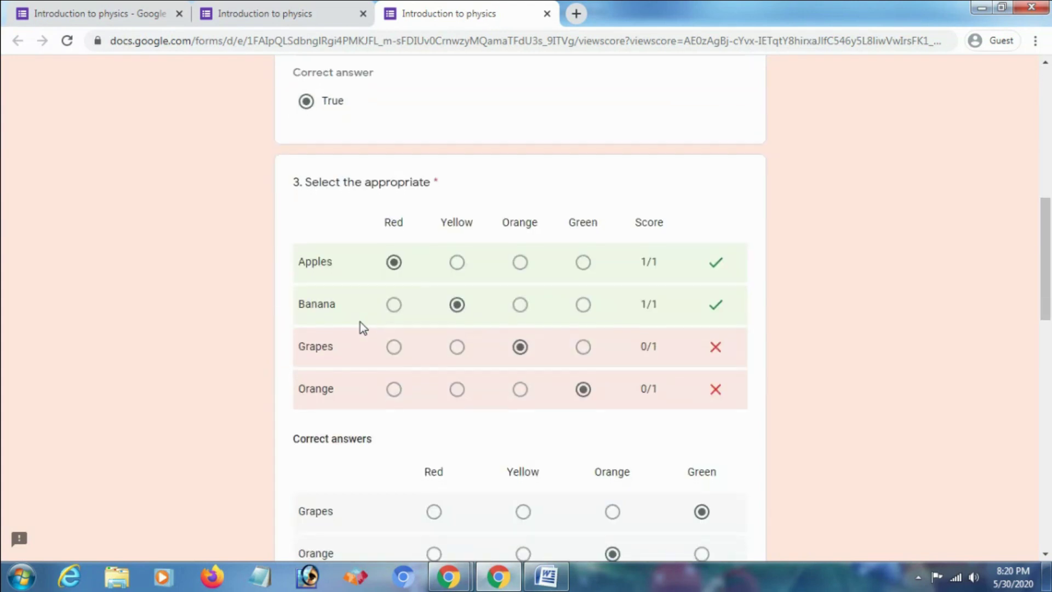
{"action": "scroll", "coordinate": [357, 330], "scroll_direction": "down", "scroll_amount": 4}
{"action": "scroll", "coordinate": [368, 345], "scroll_direction": "down", "scroll_amount": 8}
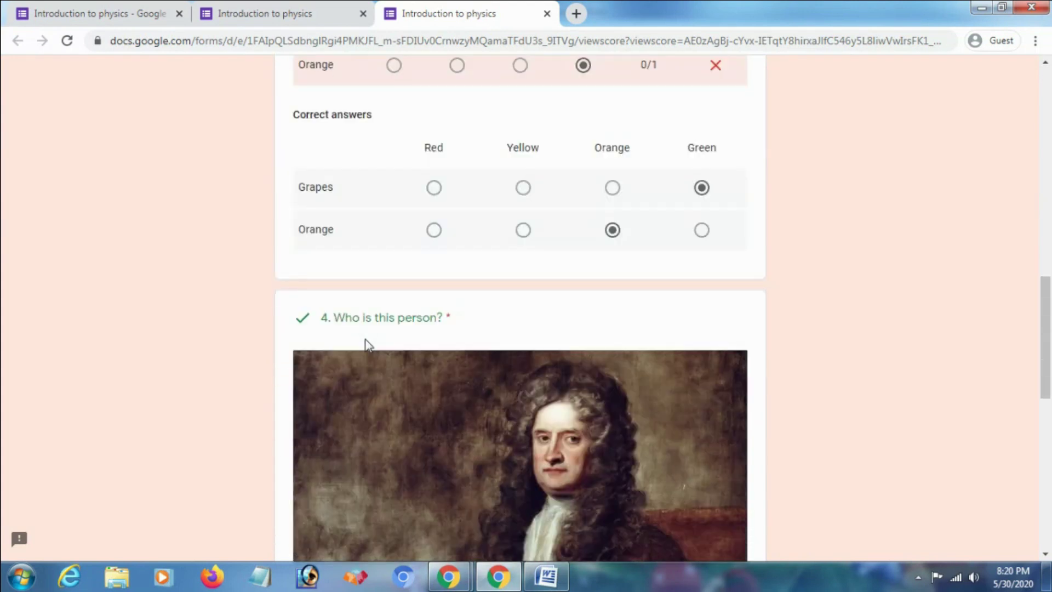
{"action": "scroll", "coordinate": [366, 342], "scroll_direction": "down", "scroll_amount": 5}
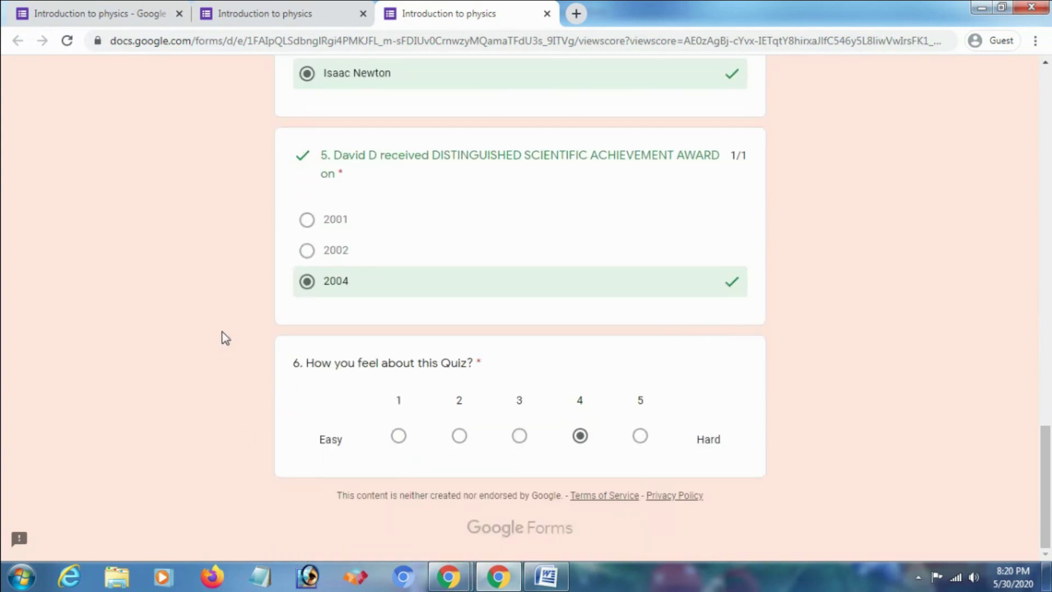
{"action": "scroll", "coordinate": [301, 351], "scroll_direction": "up", "scroll_amount": 15}
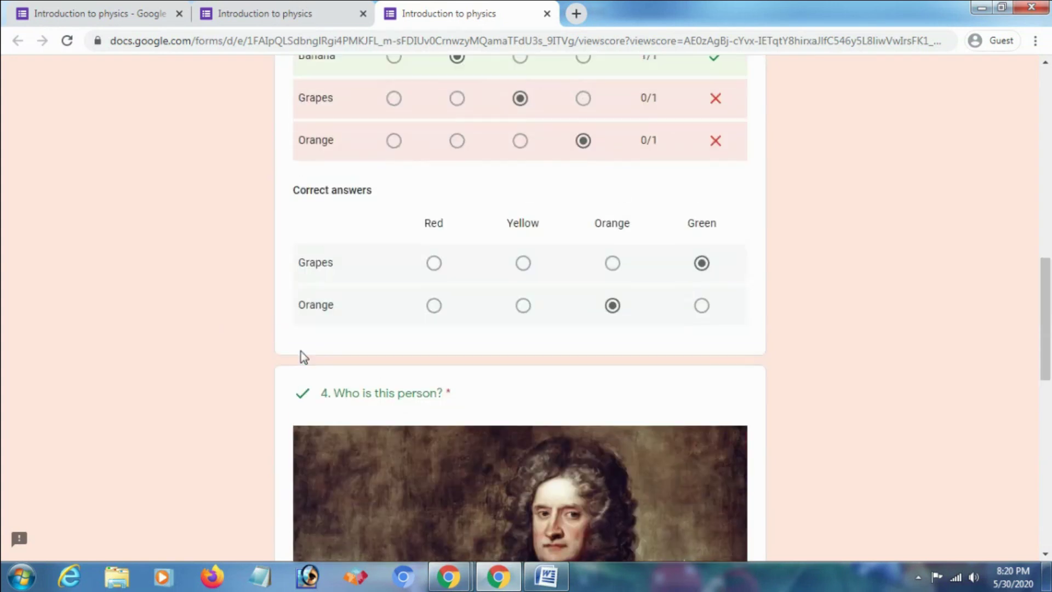
{"action": "scroll", "coordinate": [308, 349], "scroll_direction": "up", "scroll_amount": 7}
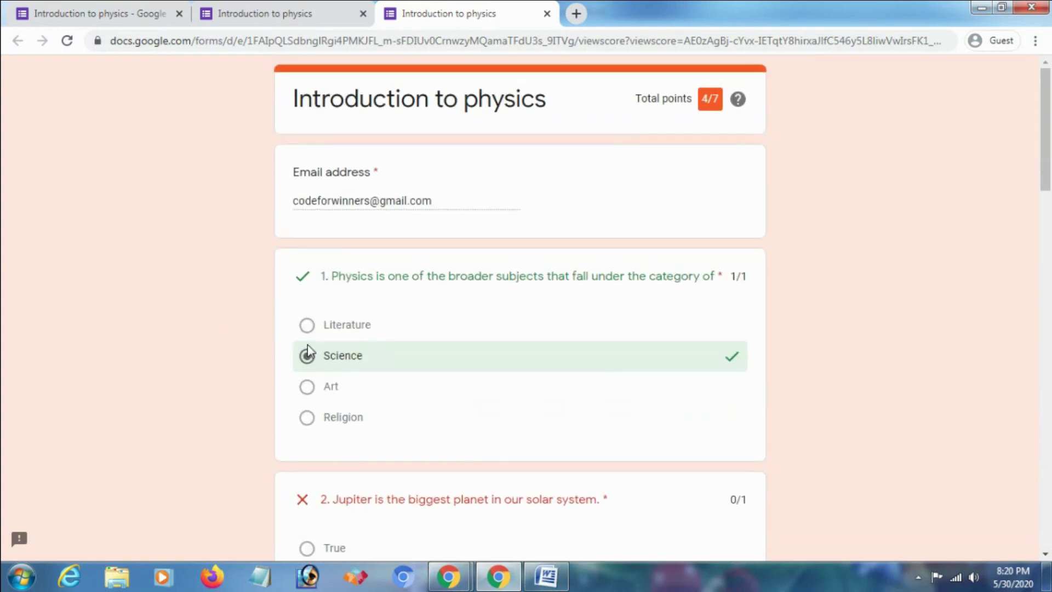